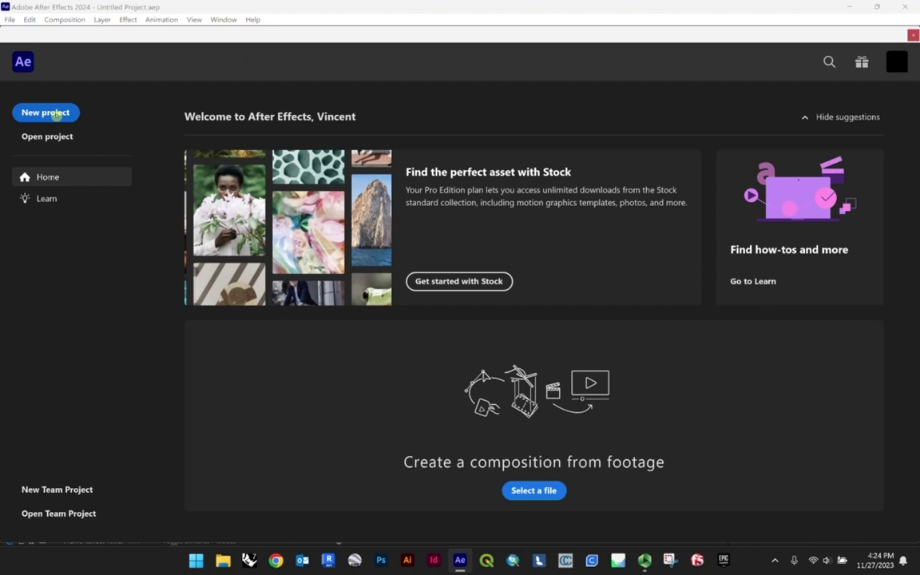
- Create a new project and add a folder named ASSETS to it
left_click(56, 114)
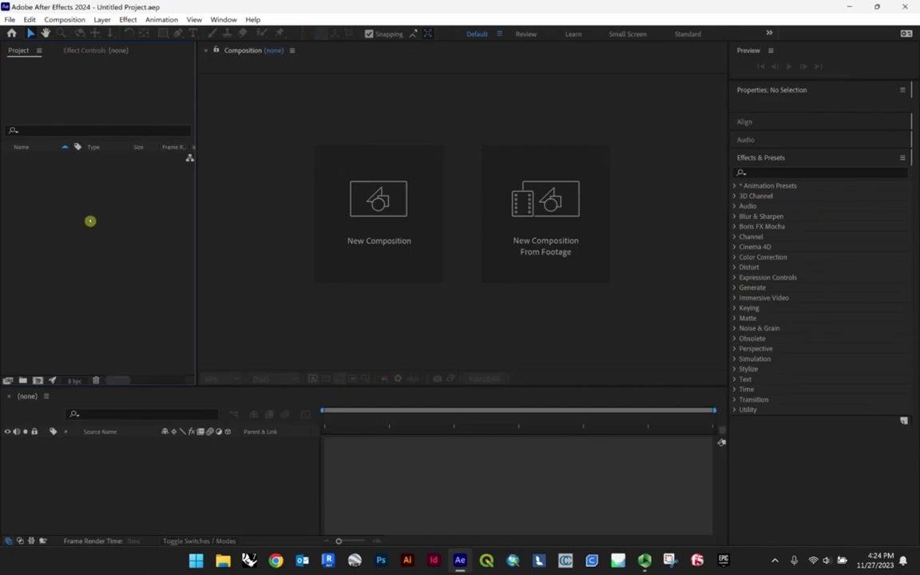
right_click(86, 212)
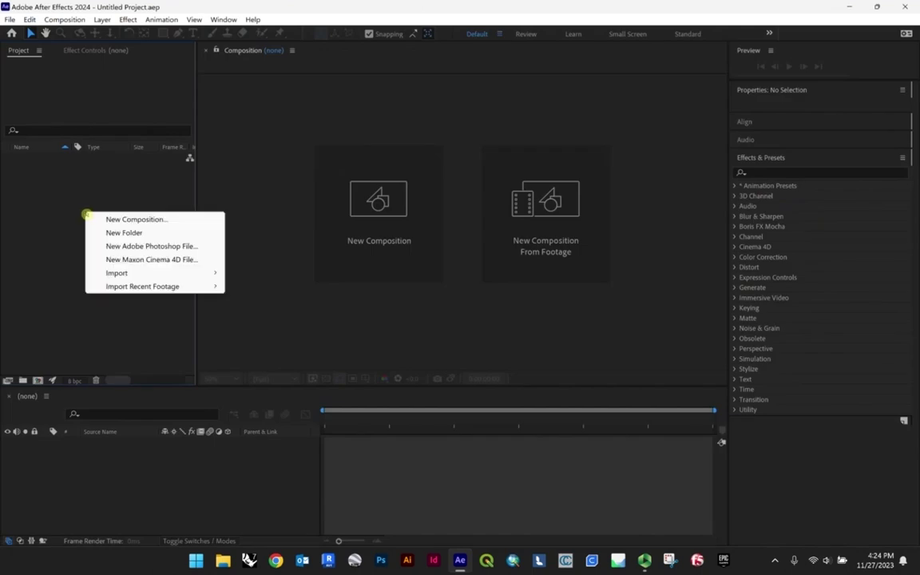
left_click(132, 232)
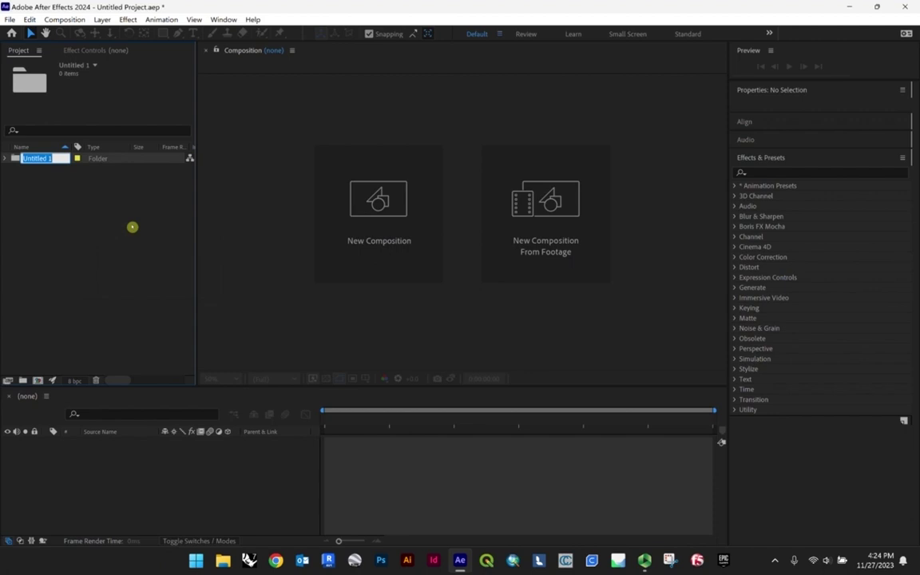
type("ASSETS")
left_click(109, 209)
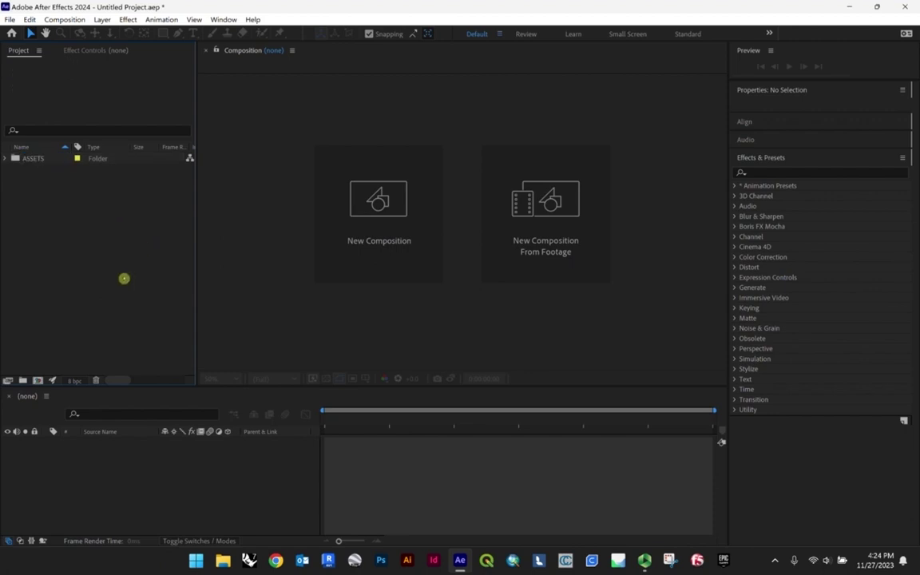
- Start a new HD 1920x1080, 29.97 fps composition and set its background color to white
left_click(398, 219)
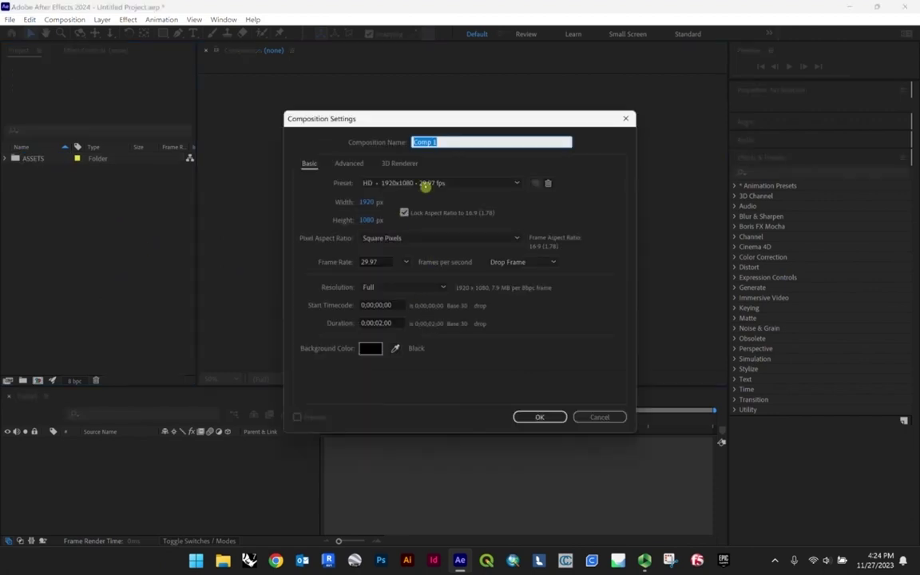
left_click(372, 352)
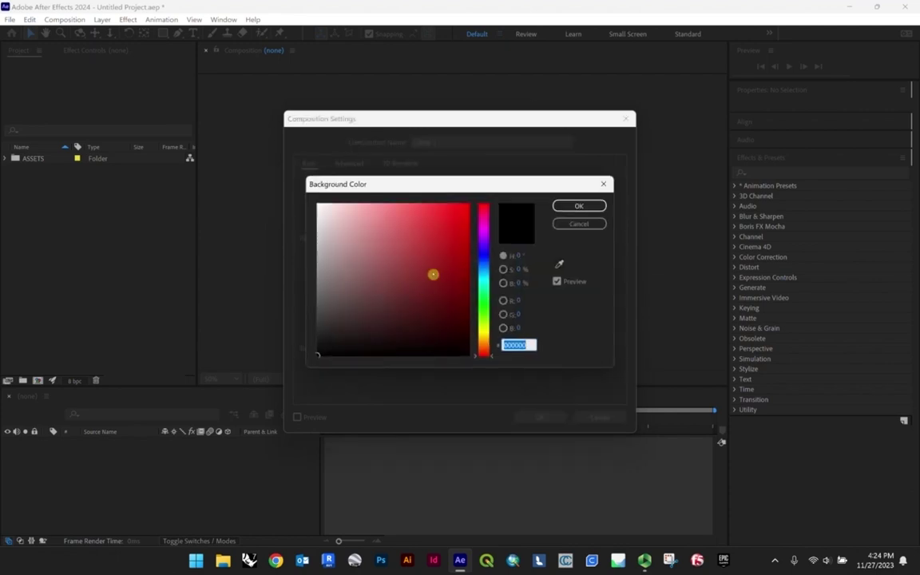
left_click_drag(434, 273, 322, 187)
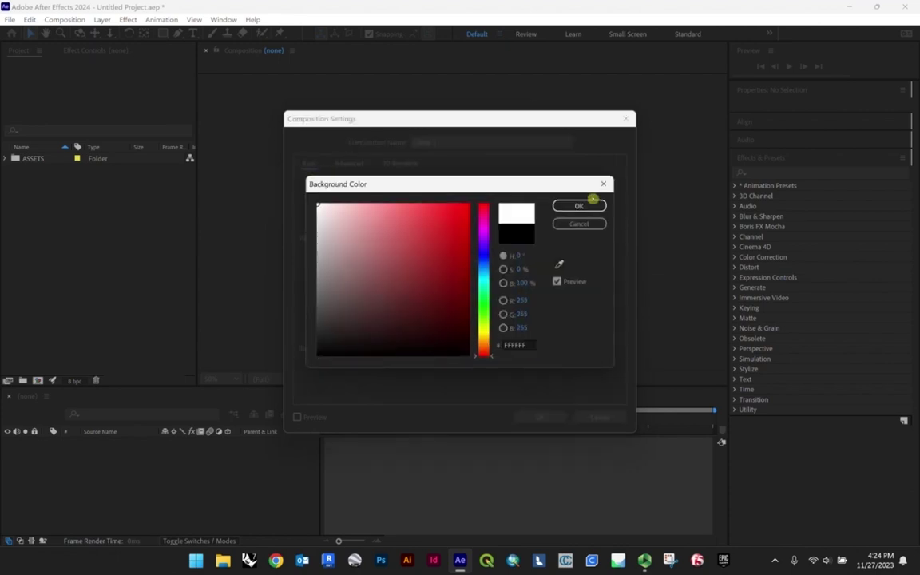
left_click(583, 206)
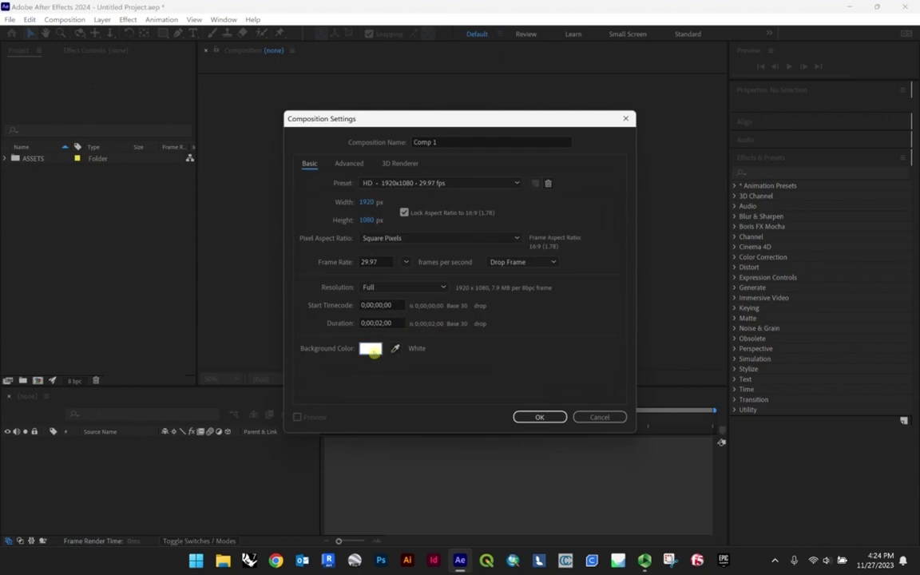
- Set the background color to black (000000) and create the composition with a duration of 0;00;02;00
left_click(374, 352)
type("000000")
left_click(581, 206)
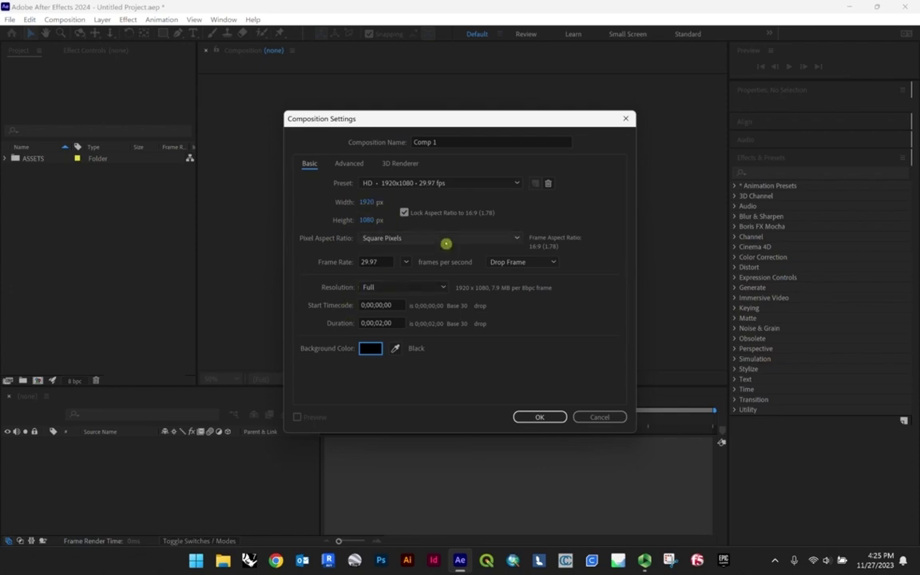
left_click(402, 324)
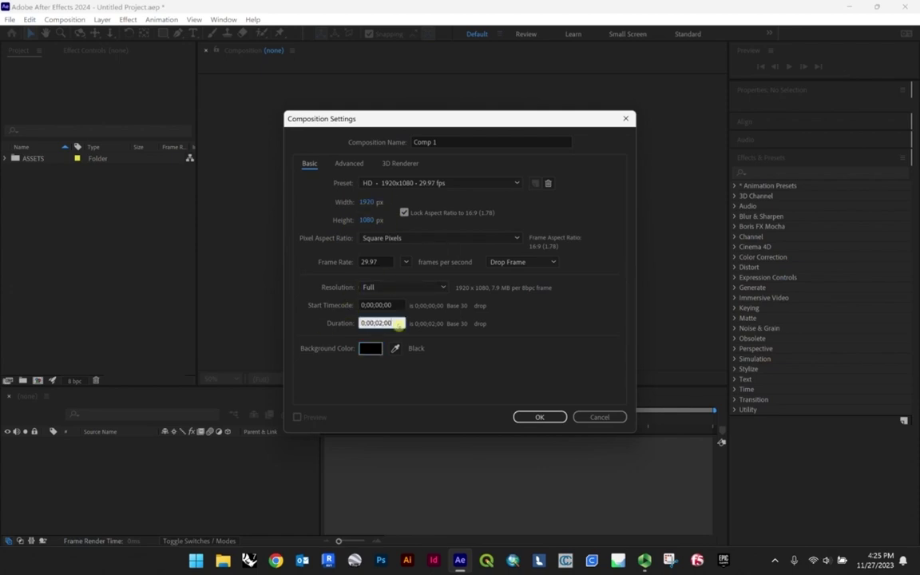
left_click_drag(375, 323, 393, 323)
left_click(548, 417)
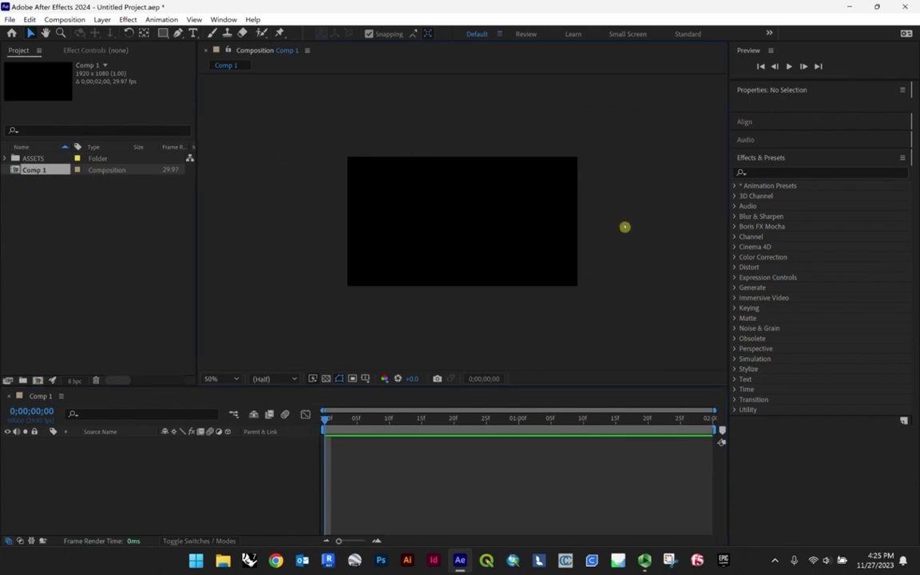
- Zoom the composition view in and out, leave it at 100%, and briefly run the preview
key("comma")
key("comma")
key("comma")
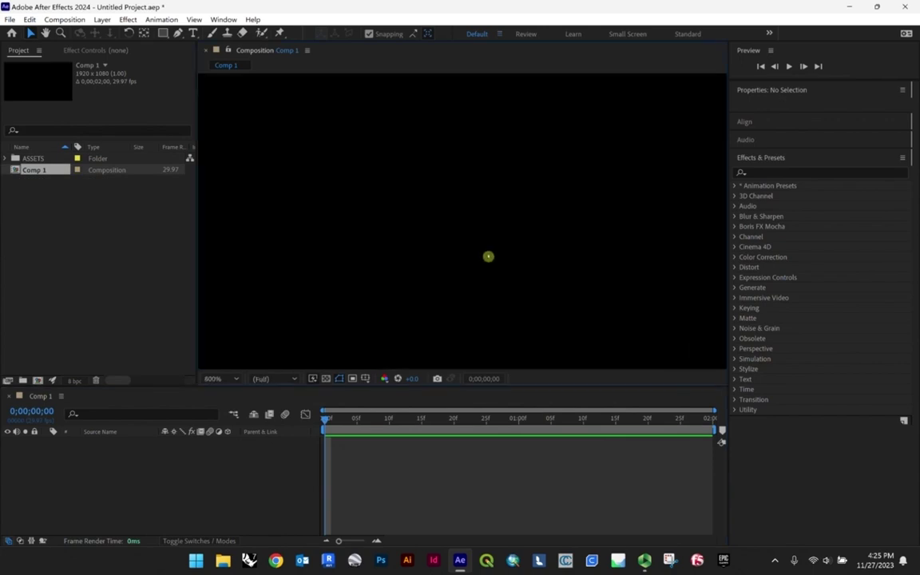
key("period")
key("period")
key("period")
key("period")
key("period")
key("comma")
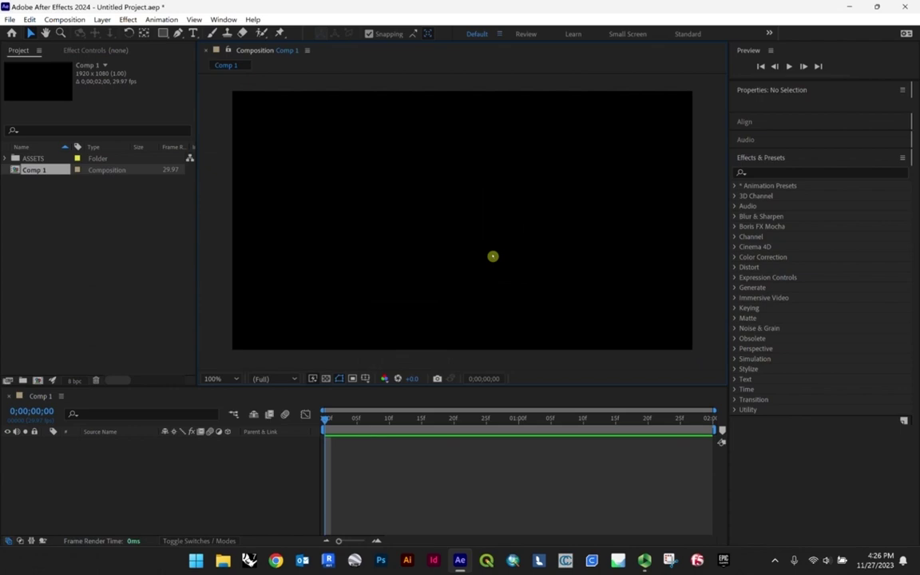
key("comma")
key("period")
key("period")
key("space")
key("space")
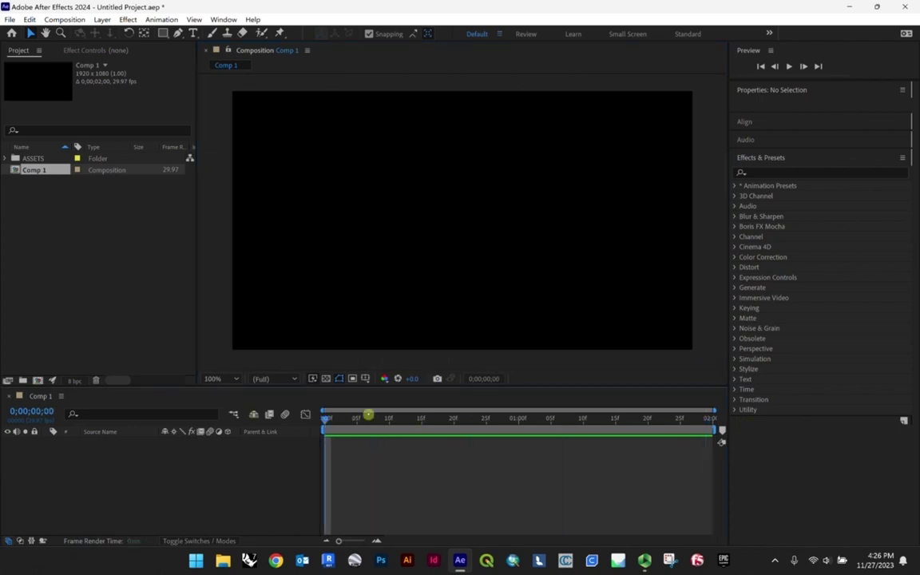
- Expand the ASSETS folder, then switch to File Explorer and open the videos folder from the Desktop
left_click(4, 159)
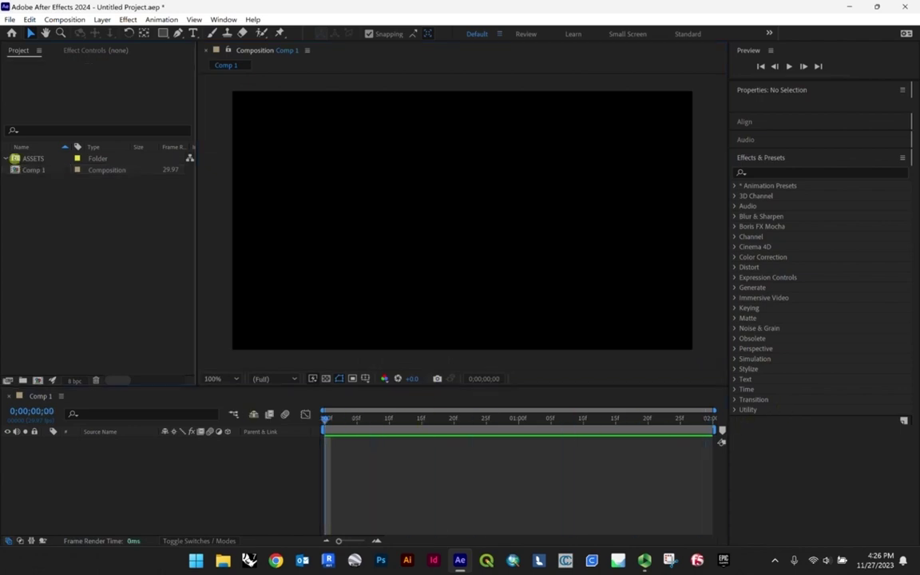
left_click(223, 560)
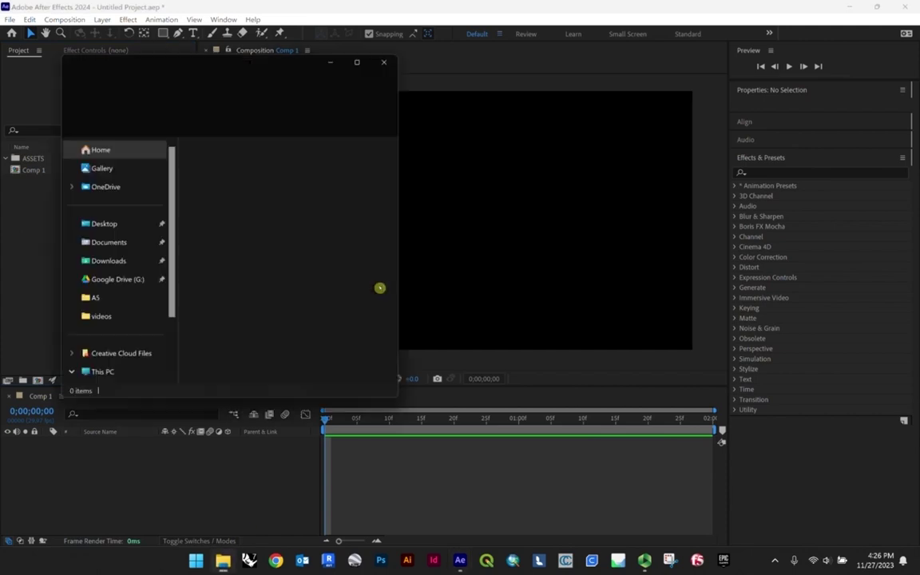
left_click_drag(251, 64, 540, 88)
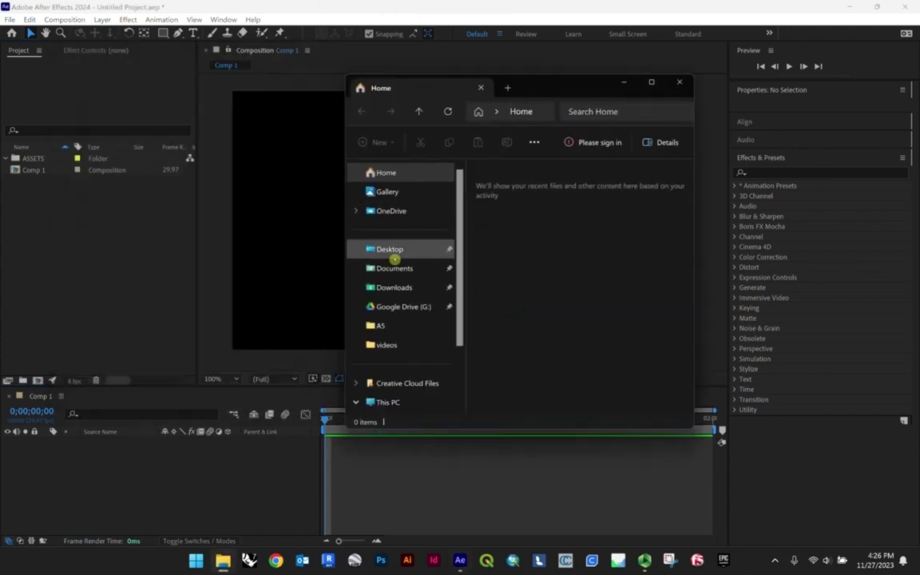
left_click(394, 250)
double_click(524, 232)
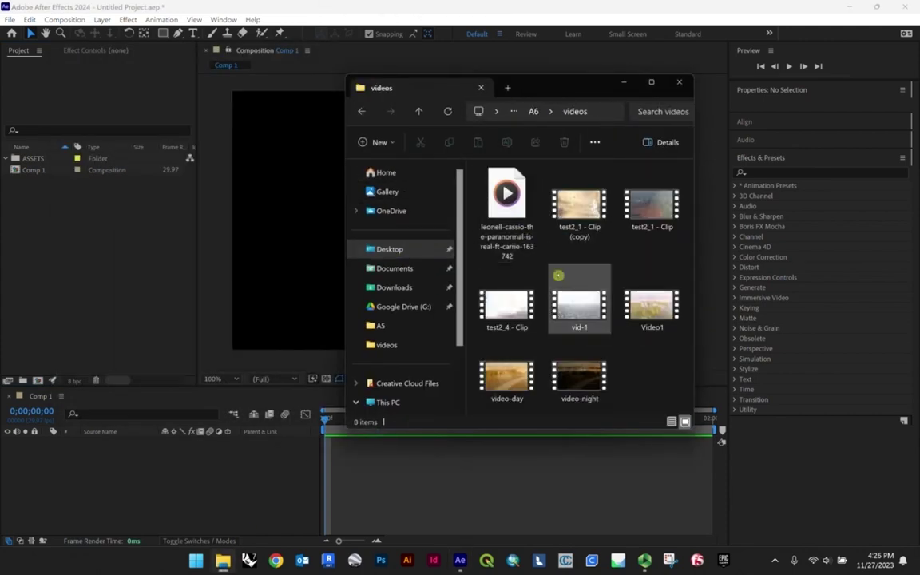
- Select all files in the videos folder and import them into the project's ASSETS folder
left_click(580, 228)
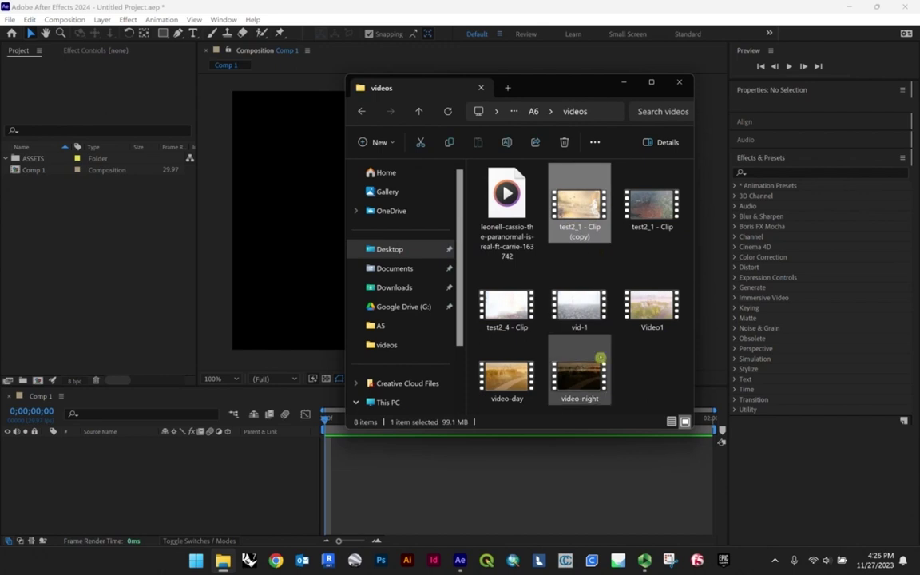
left_click(595, 364, "shift")
left_click(577, 254)
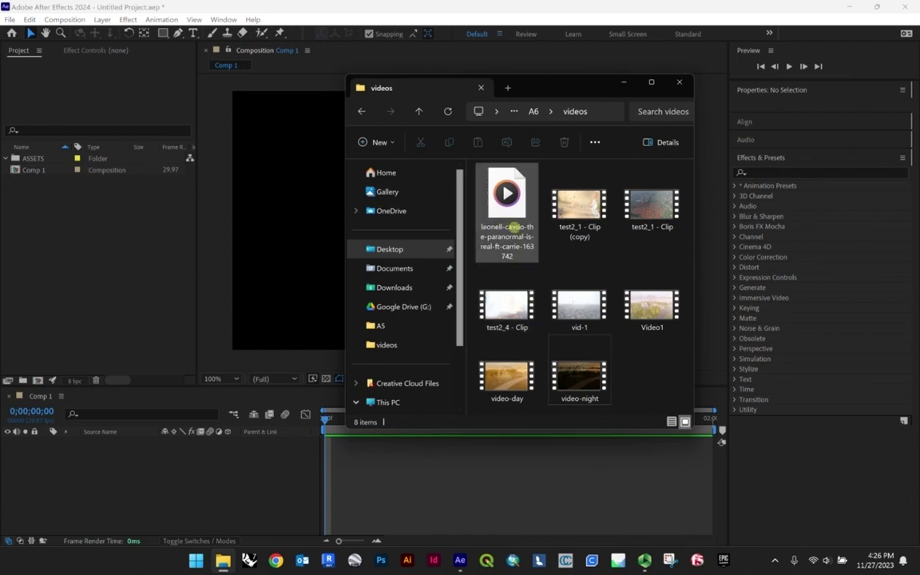
key("ctrl+a")
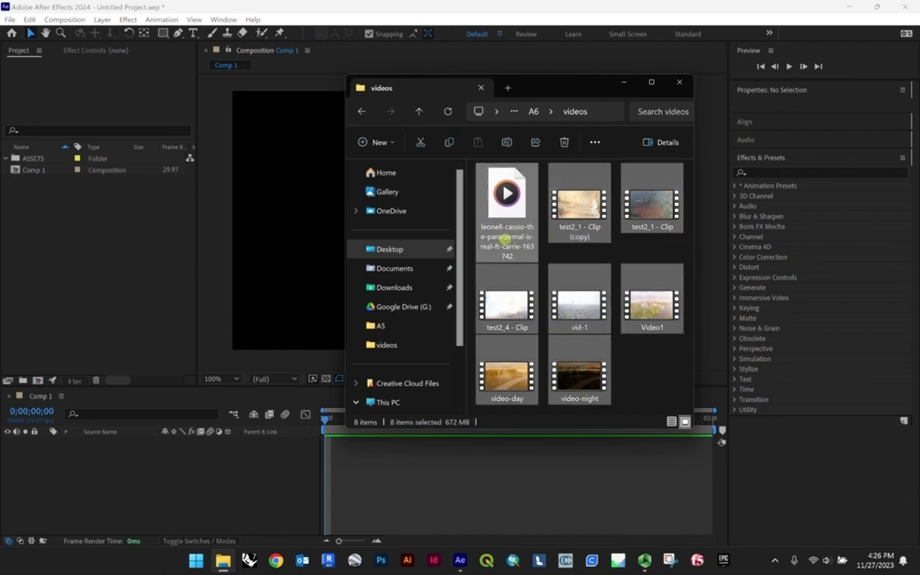
left_click_drag(503, 230, 58, 157)
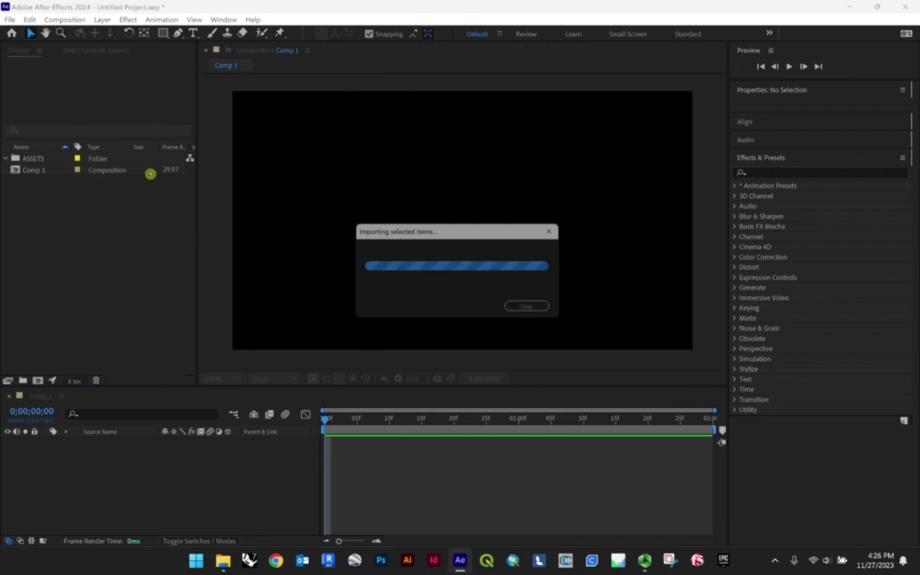
- Examine the thumbnail, resolution and duration of the imported clips, from the test2 clips to video-night.mp4
left_click(46, 183)
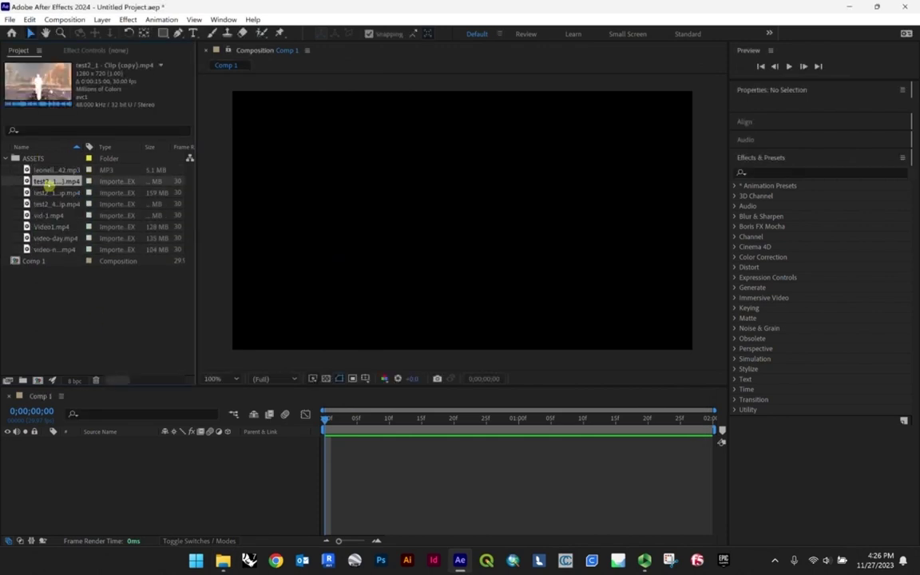
left_click(48, 193)
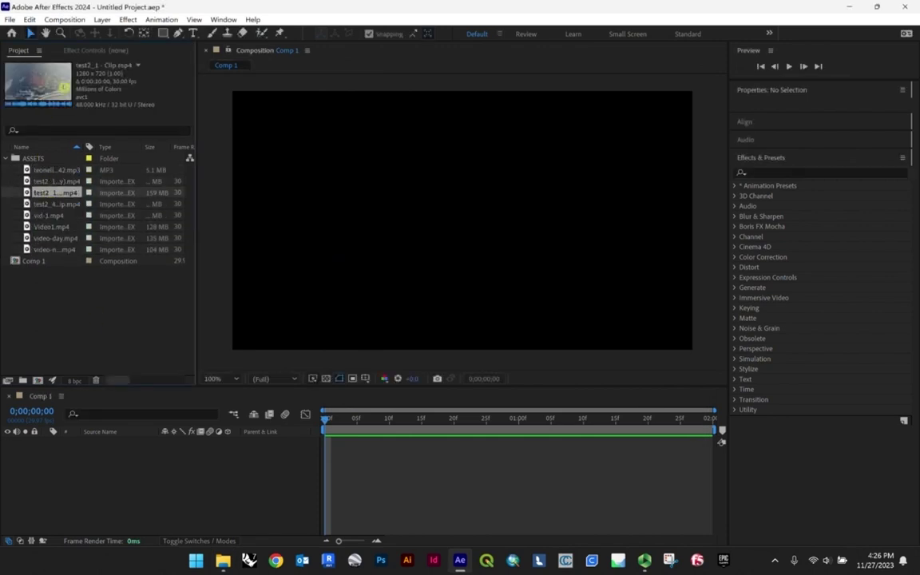
left_click(56, 204)
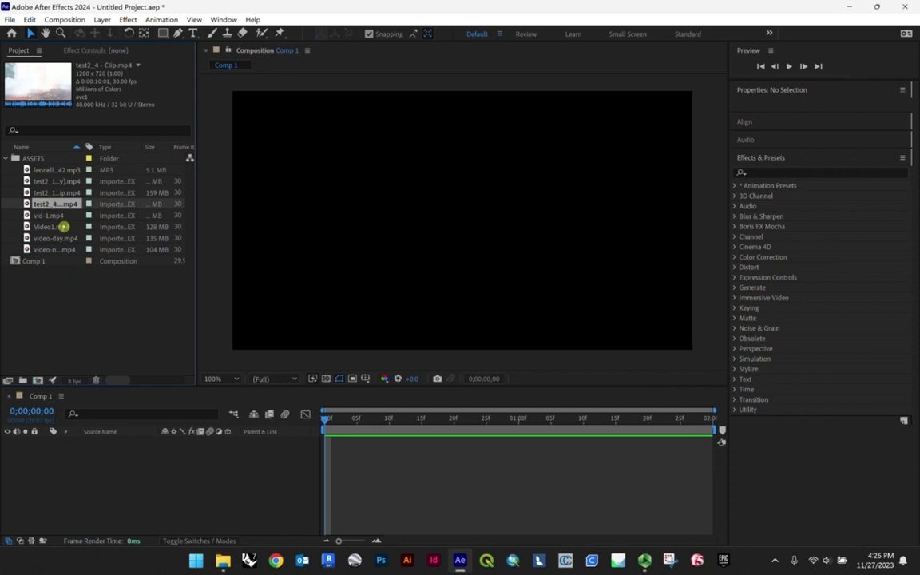
left_click(52, 227)
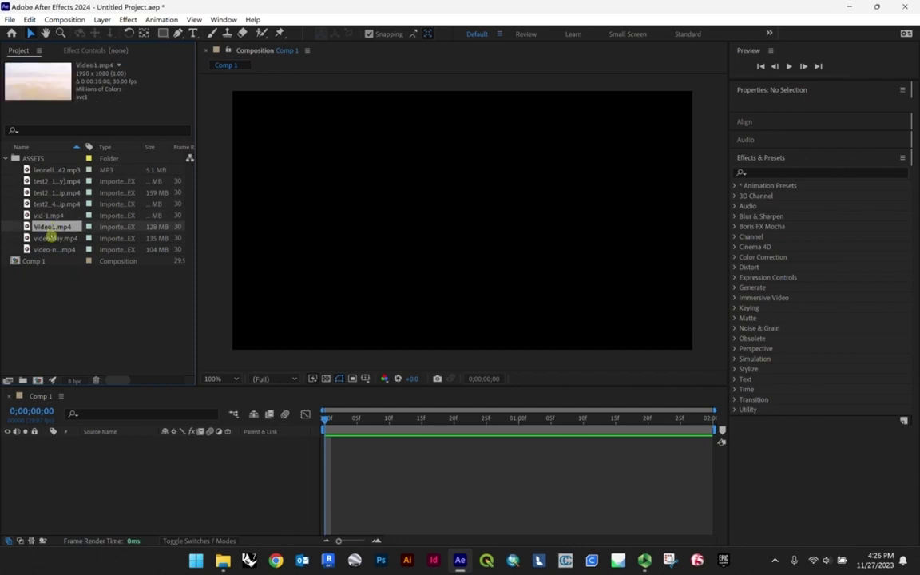
left_click(50, 239)
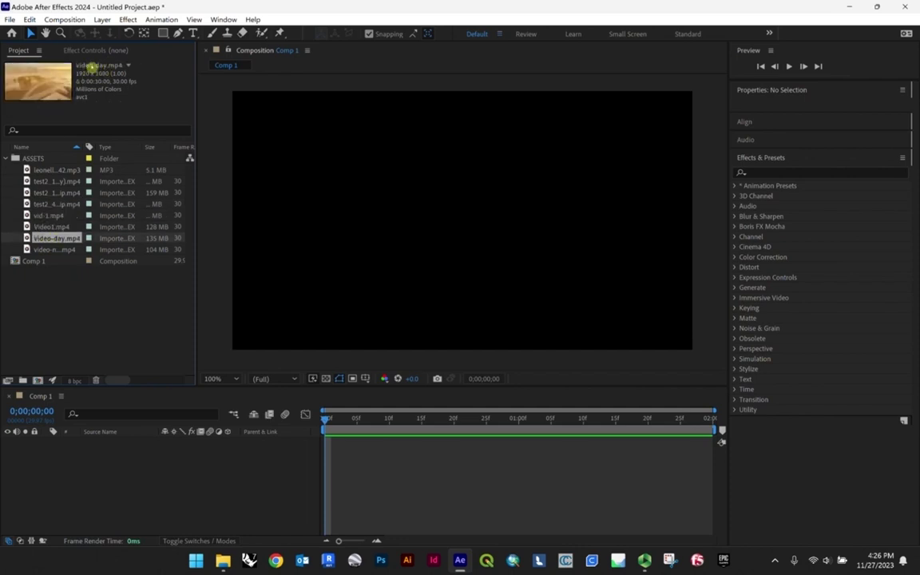
left_click(54, 249)
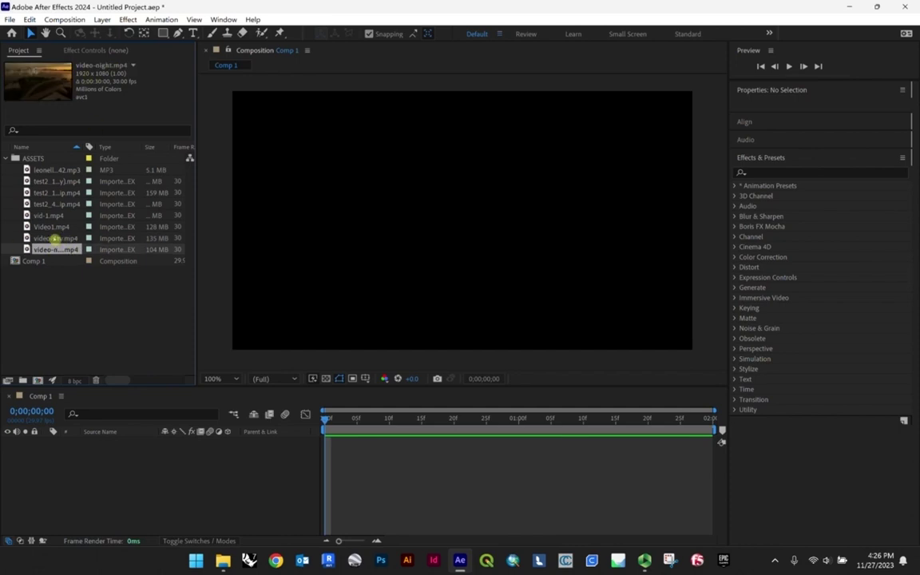
- Add the video-day.mp4 clip to Comp 1 as a layer, centered in the frame
left_click(54, 238)
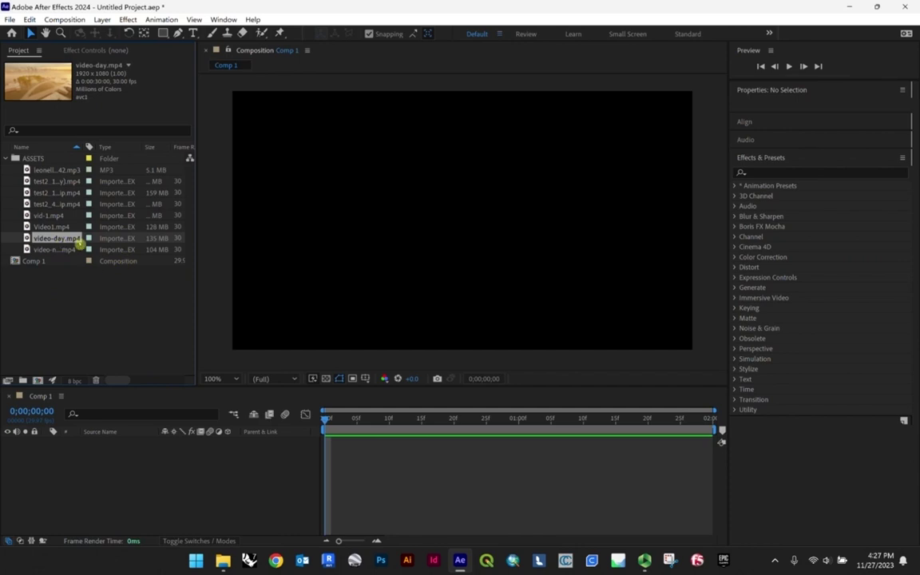
left_click_drag(56, 238, 465, 226)
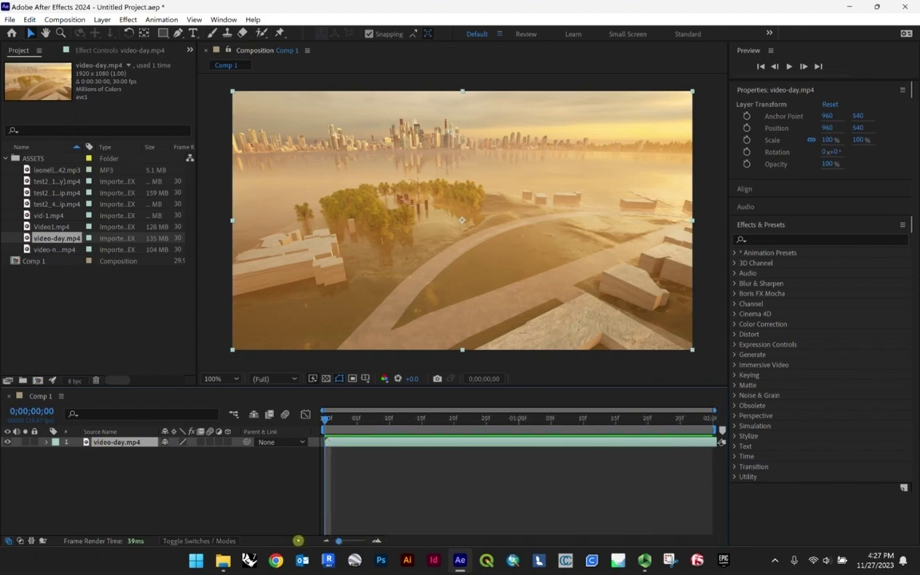
- Scrub through the composition, play it back, return the playhead to the start and play it again
left_click_drag(317, 421, 705, 418)
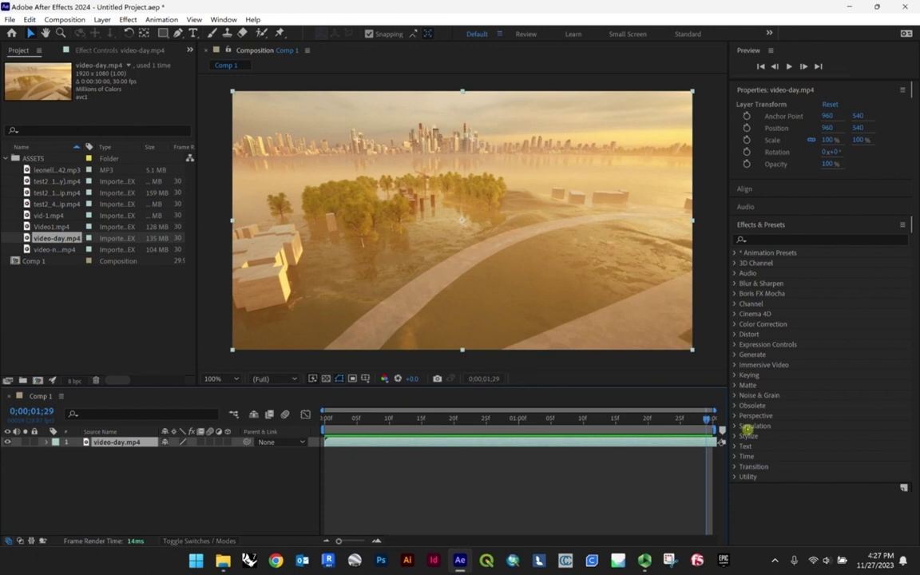
key("space")
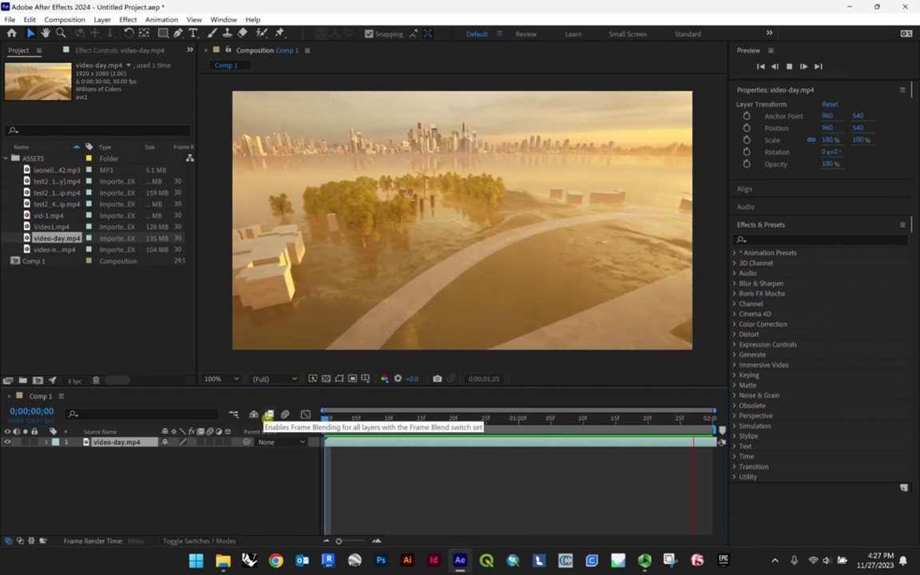
key("space")
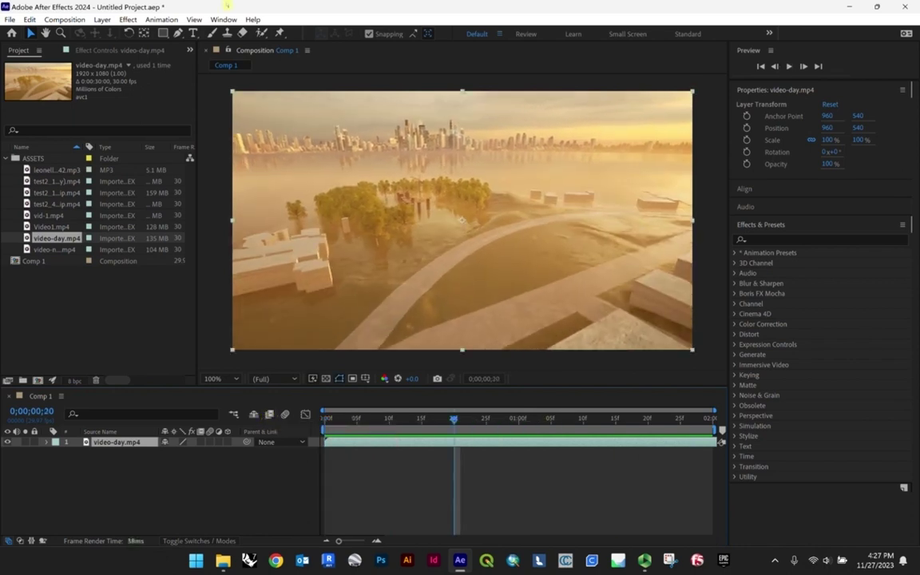
left_click_drag(455, 419, 324, 419)
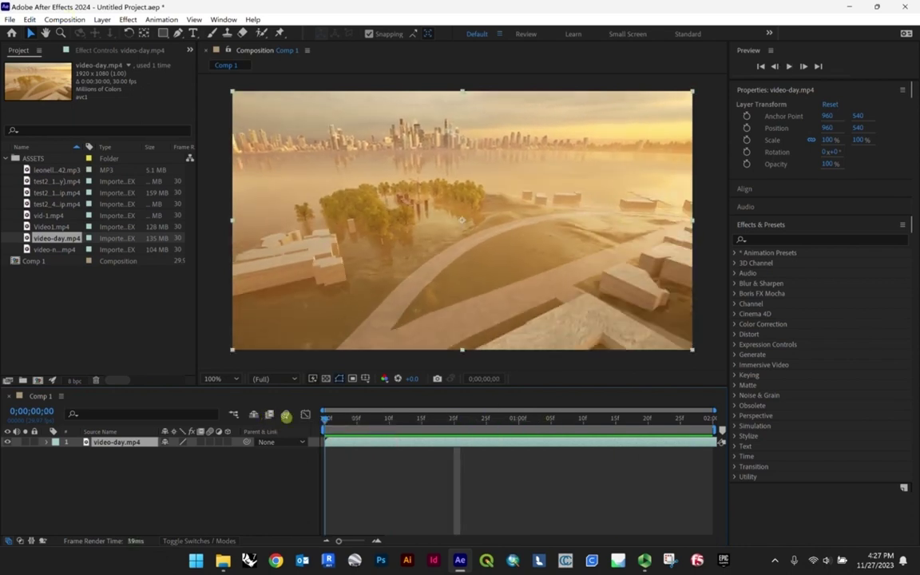
key("space")
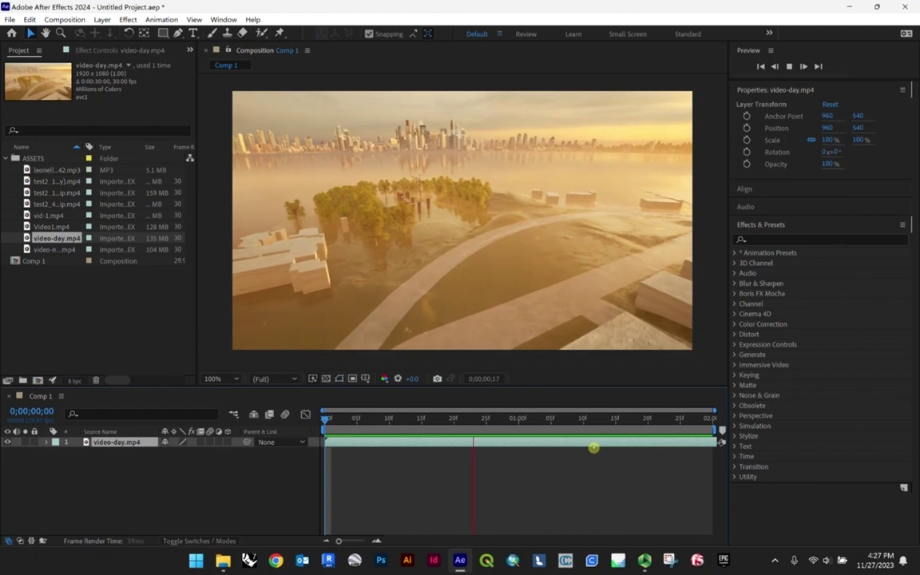
- Stop the playback and extend the duration of Comp 1 to about 1 minute 30 seconds
key("space")
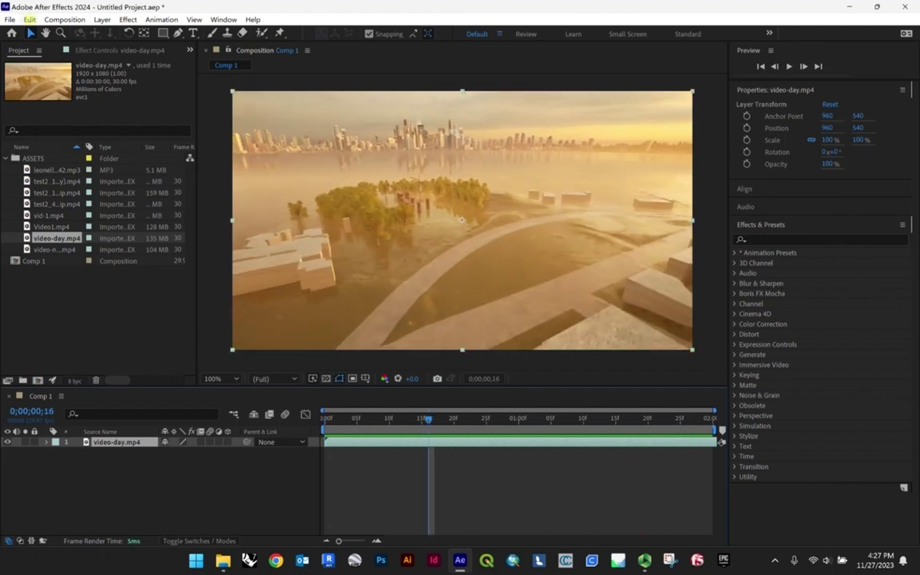
left_click(65, 19)
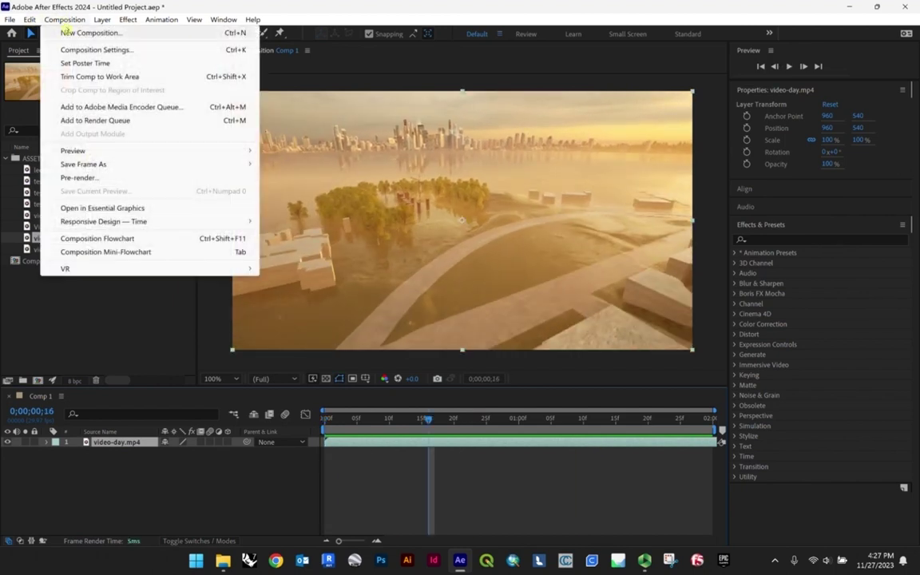
left_click(88, 50)
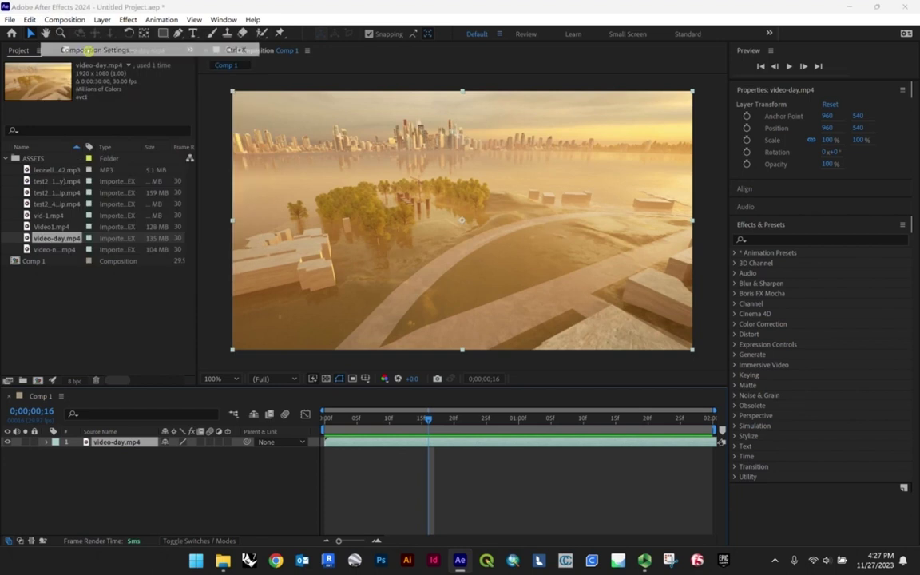
left_click(386, 323)
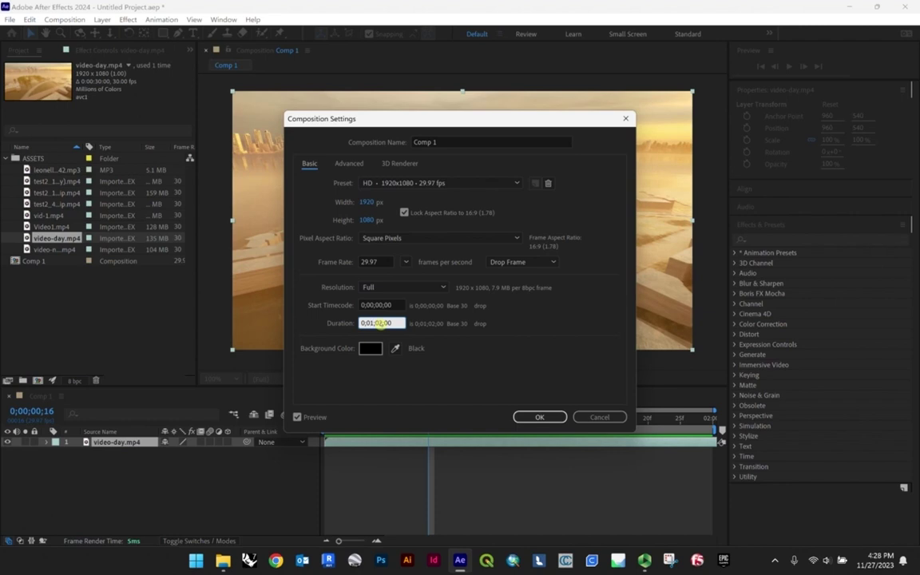
left_click(539, 417)
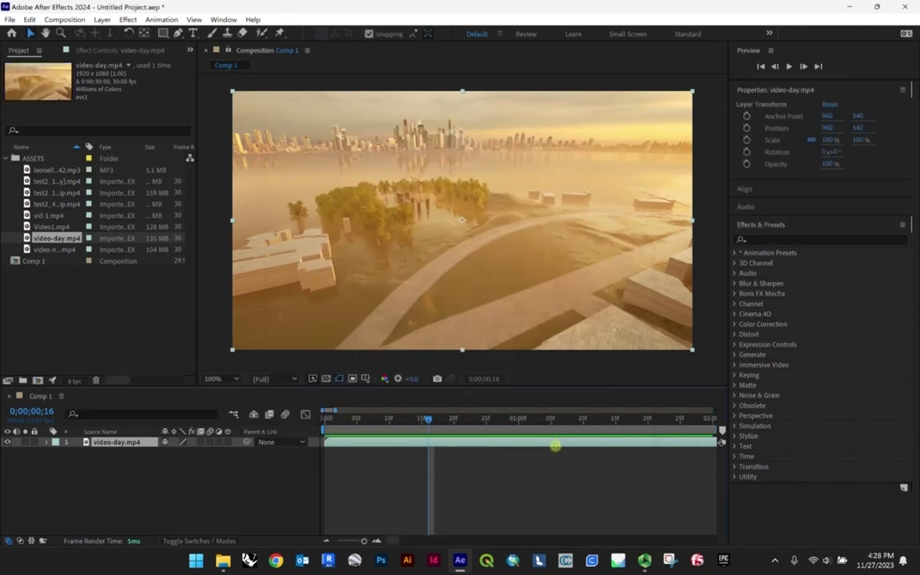
left_click(329, 541)
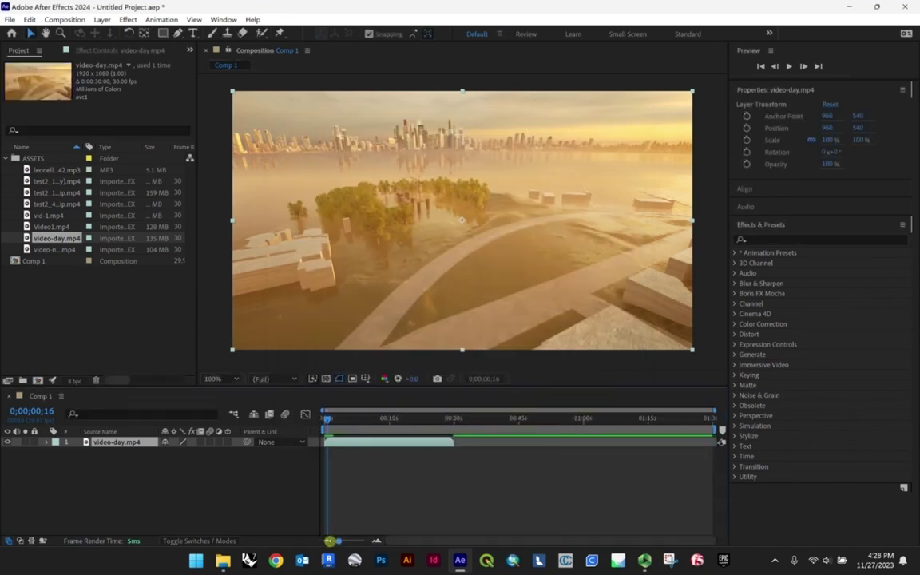
- Play the extended composition in short passages, moving the playhead back to the start in between
key("space")
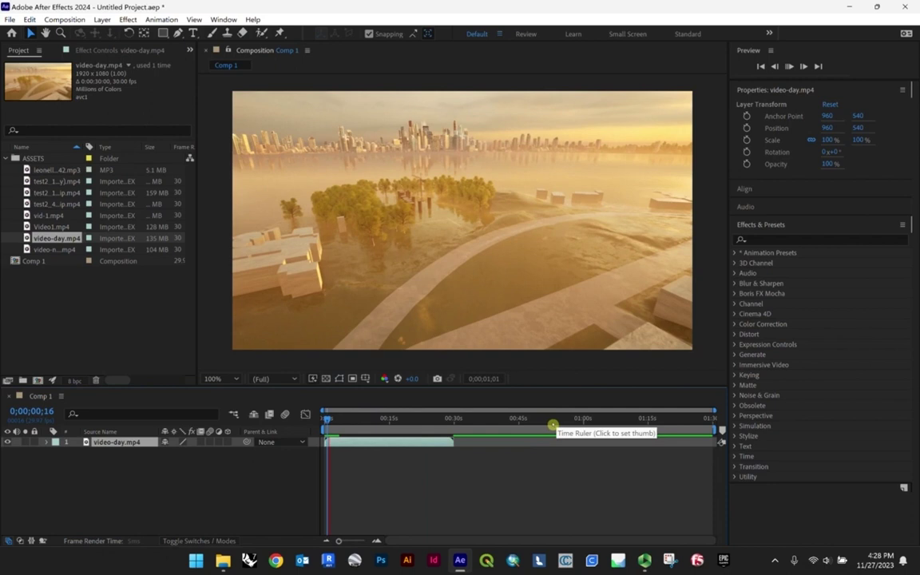
key("space")
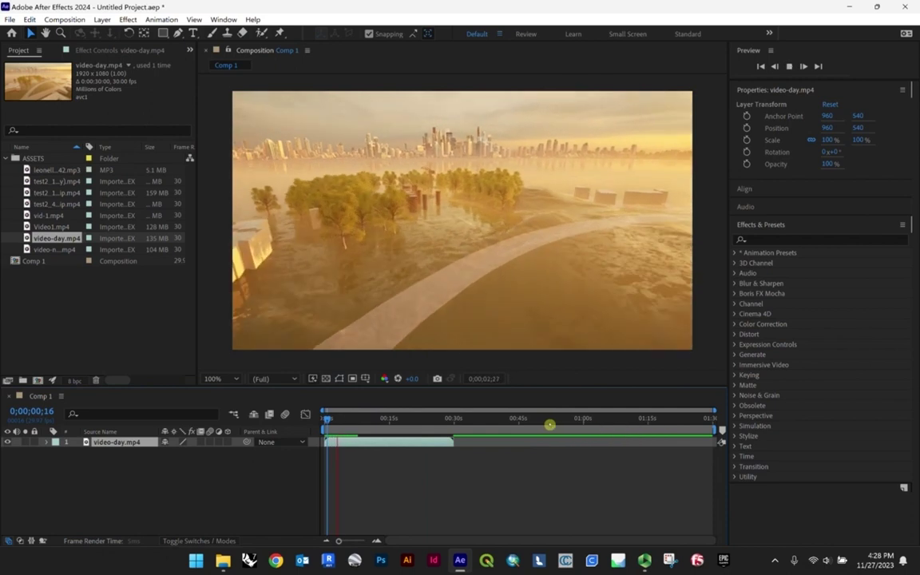
left_click(386, 418)
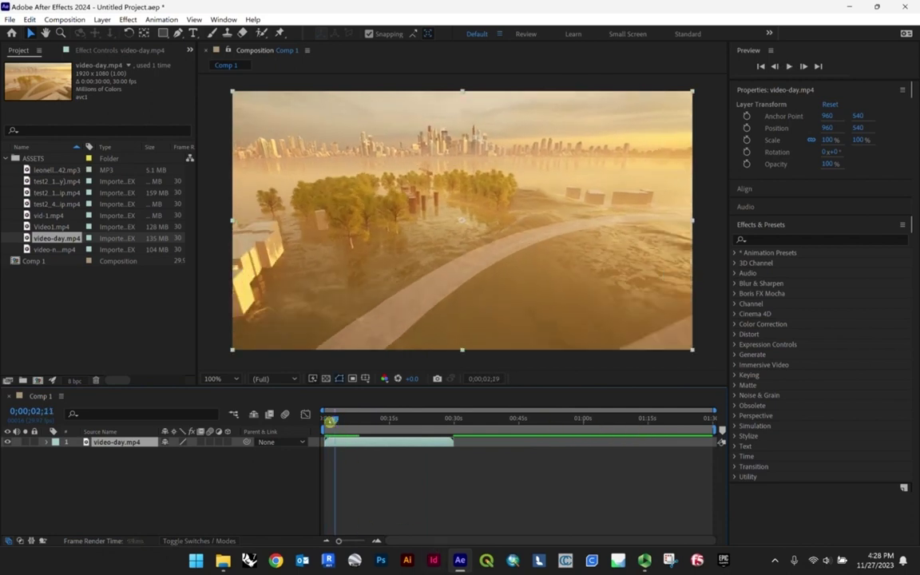
key("space")
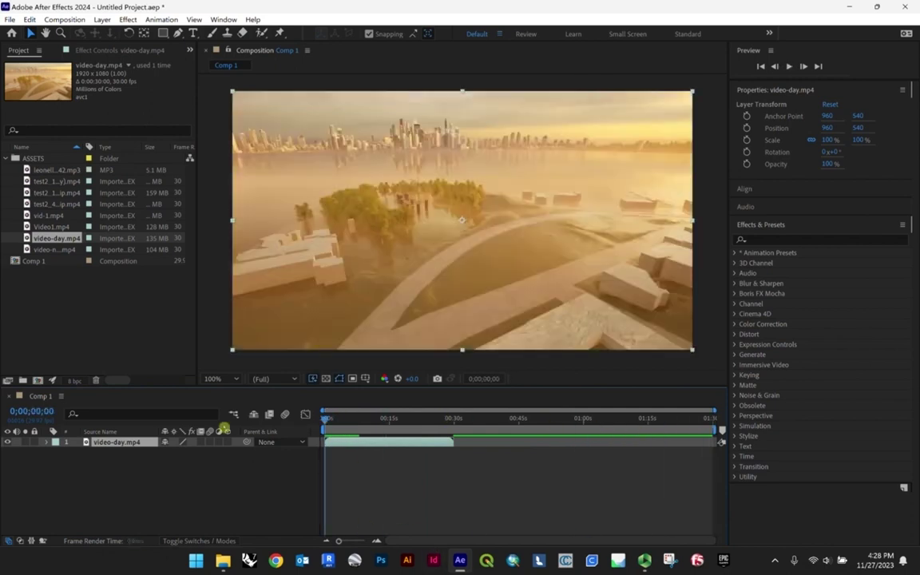
key("space")
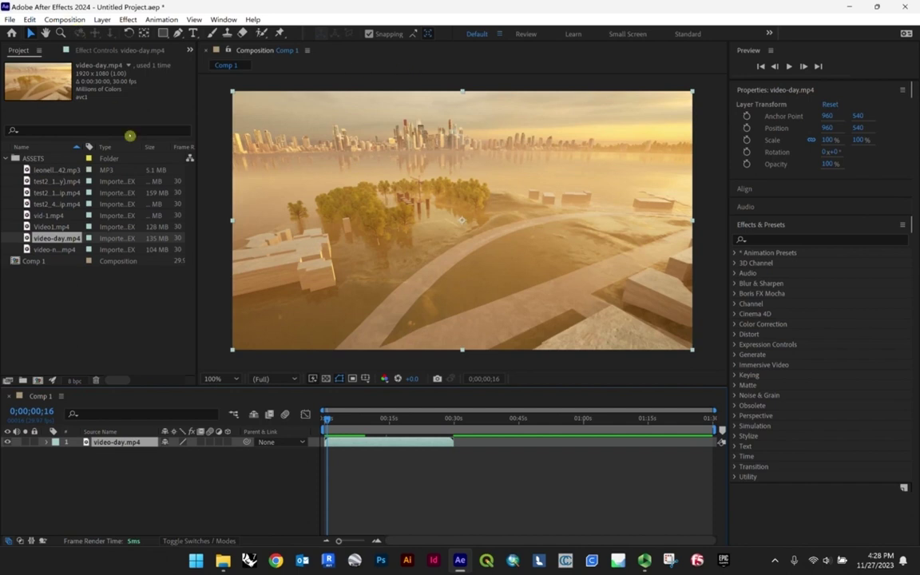
- Set the duration of Comp 1 to 0;02;00;00
left_click(65, 21)
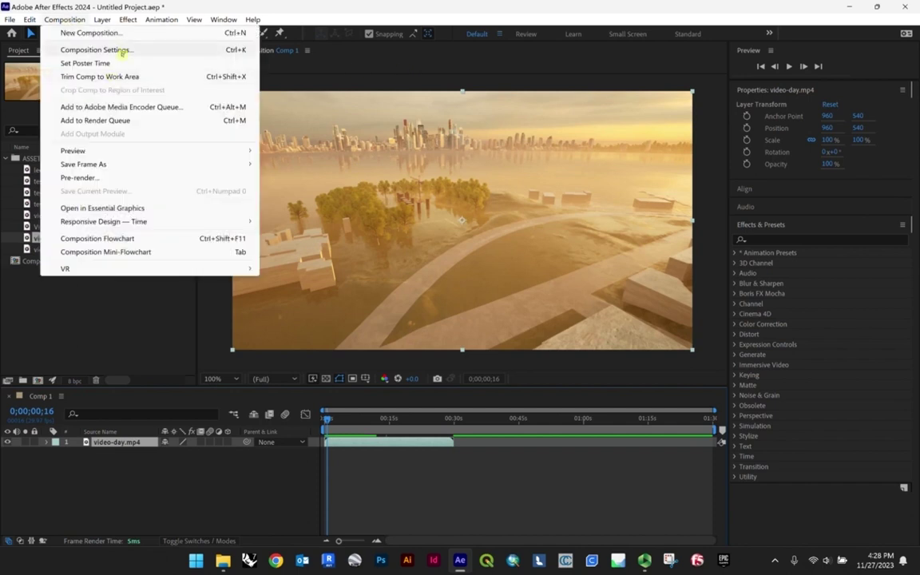
left_click(122, 50)
left_click(378, 323)
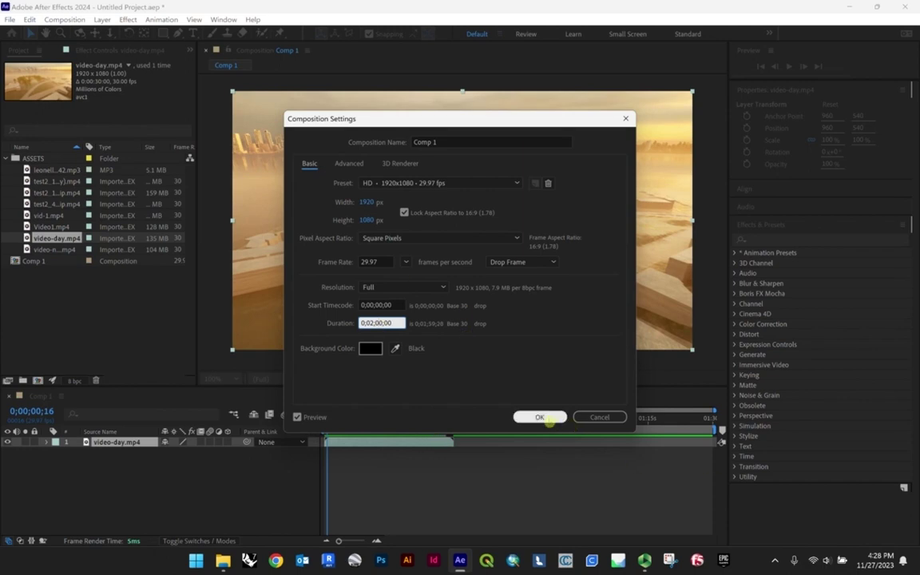
left_click(540, 417)
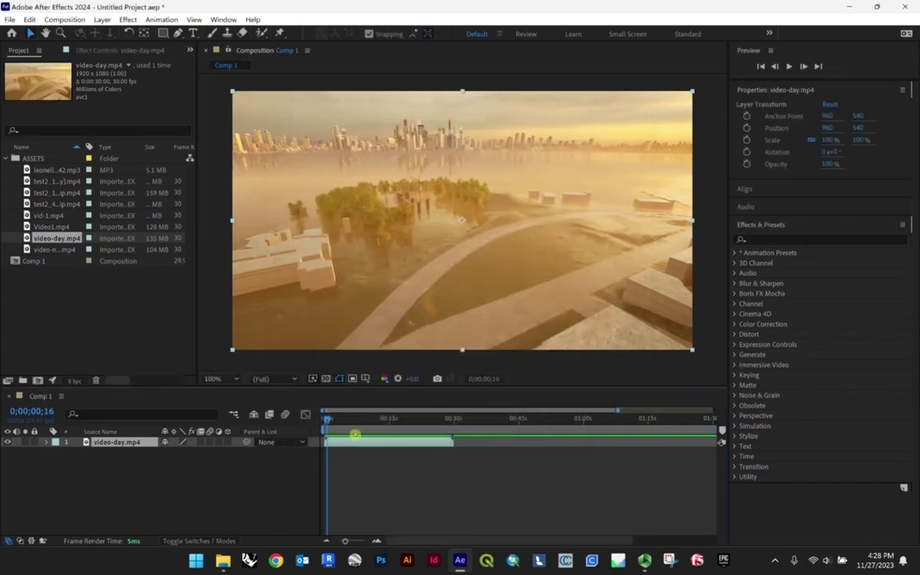
- Scrub the playhead across the two-minute timeline and check its full length against the video-day.mp4 layer
left_click(483, 418)
mouse_move(631, 421)
left_mouse_down()
mouse_move(777, 414)
mouse_move(117, 427)
mouse_move(751, 424)
mouse_move(624, 419)
left_mouse_up()
key("Home")
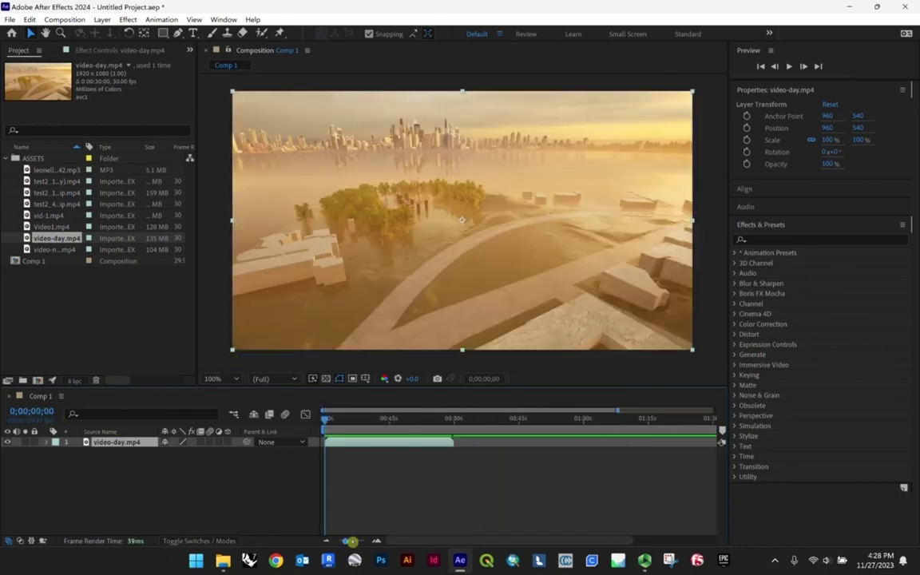
left_click_drag(345, 542, 338, 541)
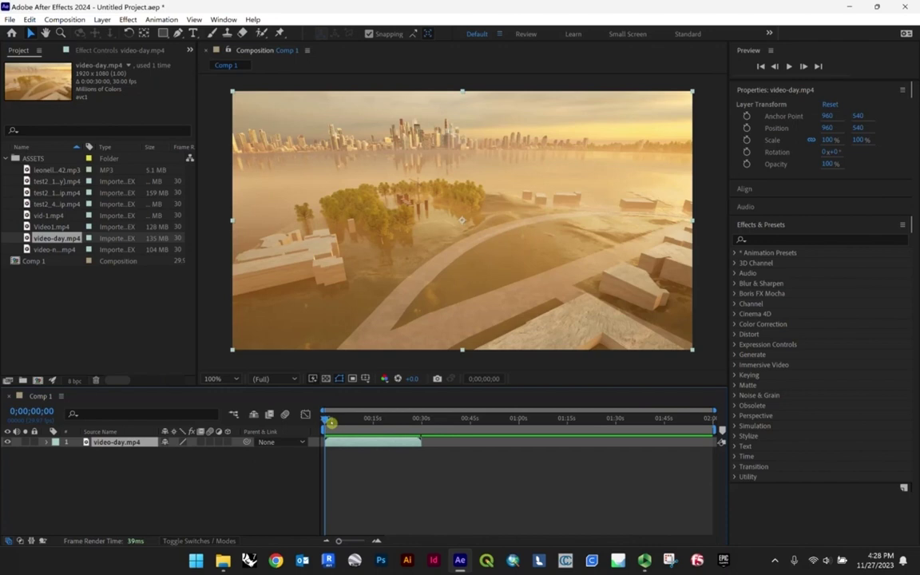
left_click_drag(323, 416, 501, 418)
left_click(699, 418)
- Shorten the duration of Comp 1 to about 1 minute 30 seconds
left_click(72, 17)
left_click(72, 44)
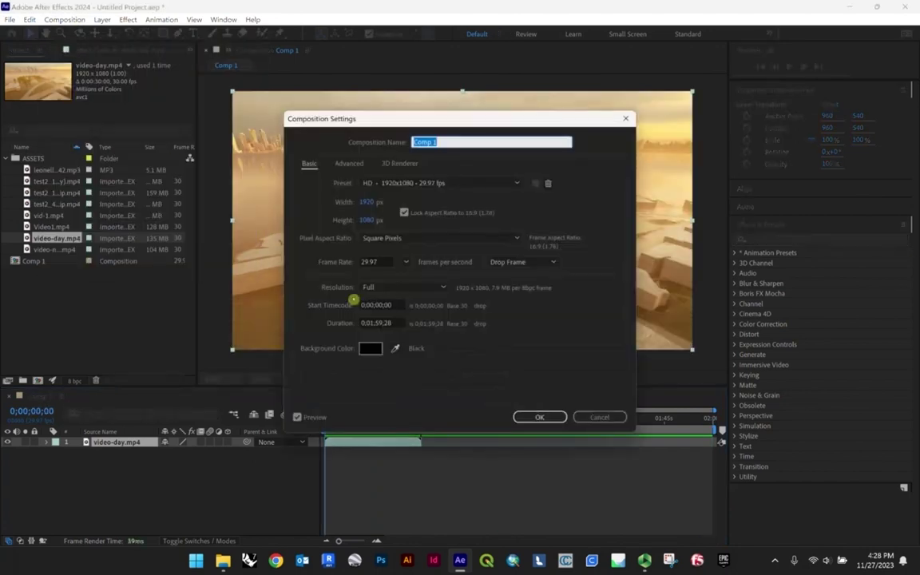
left_click(381, 323)
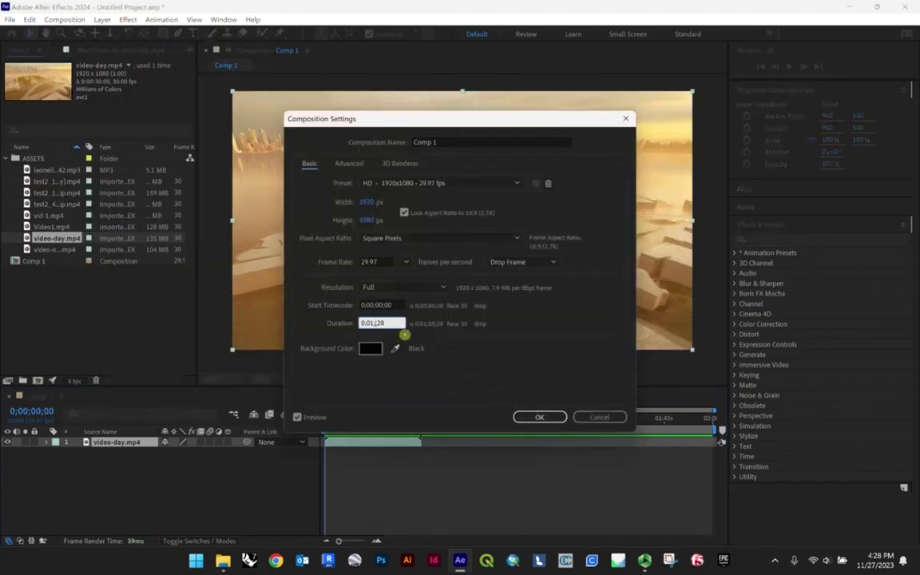
left_click(535, 417)
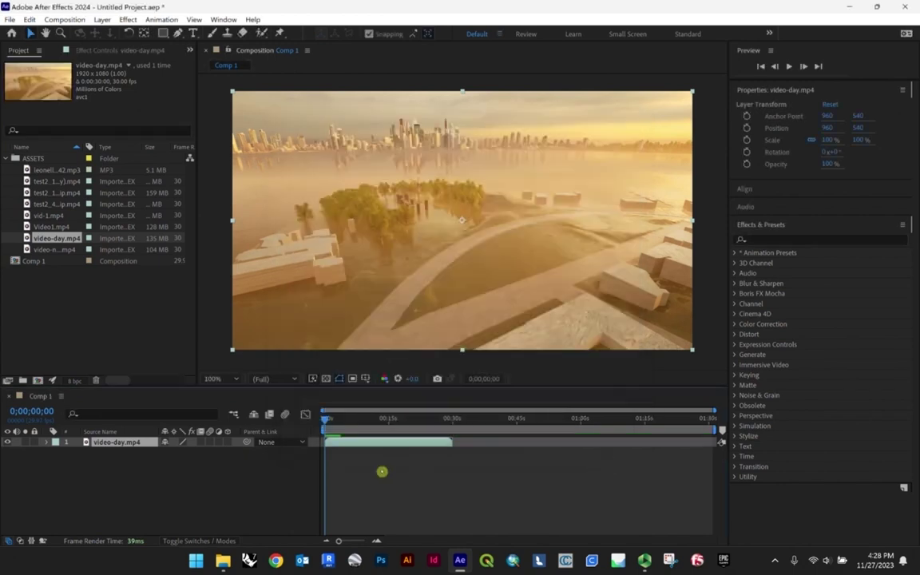
- Play the composition from its beginning and stop at 0;00;12;00
key("space")
key("space")
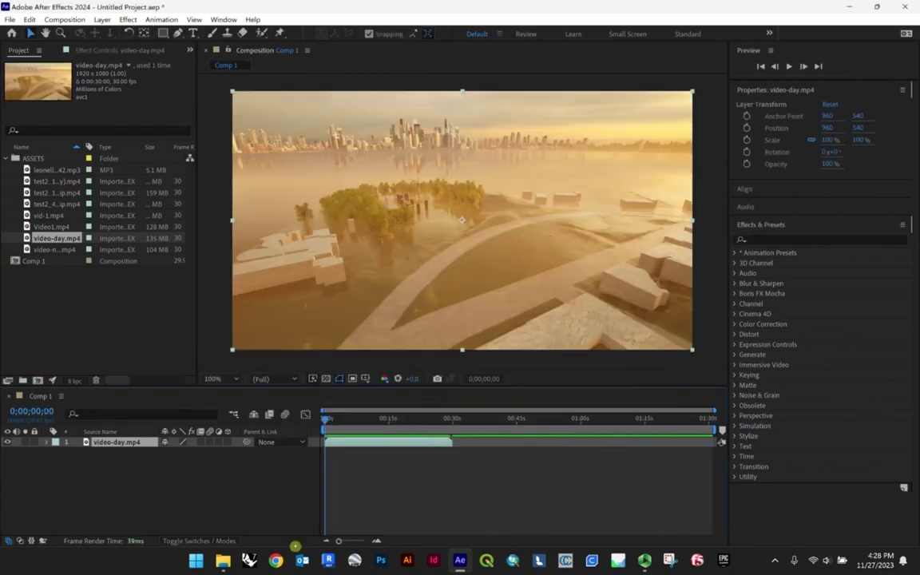
key("space")
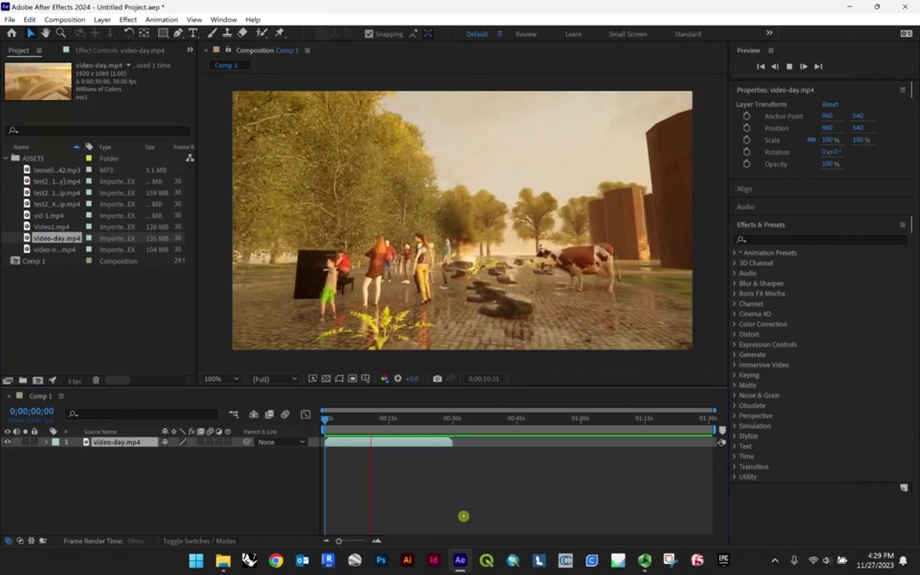
key("space")
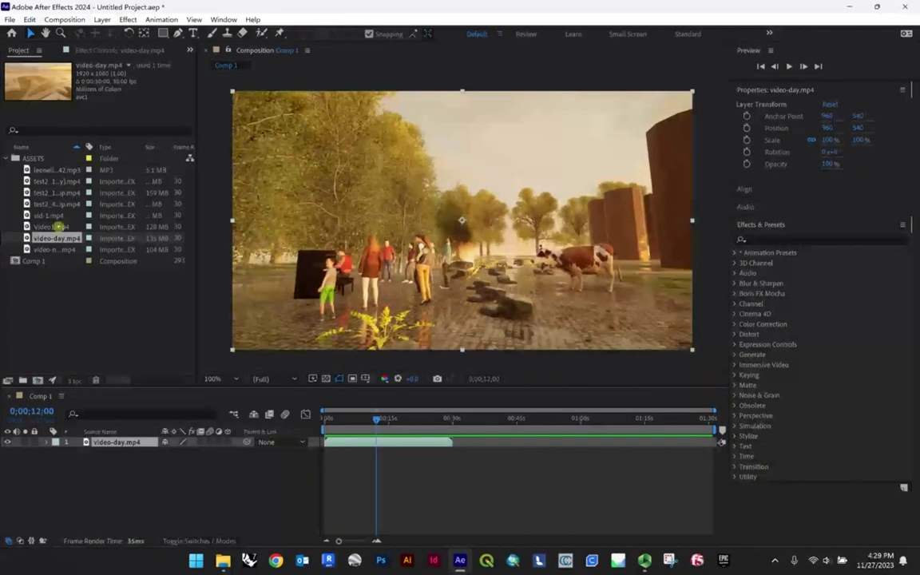
- Add the video-night.mp4 clip to Comp 1 as the top layer, centered in the frame
left_click(54, 250)
left_click_drag(48, 253, 465, 224)
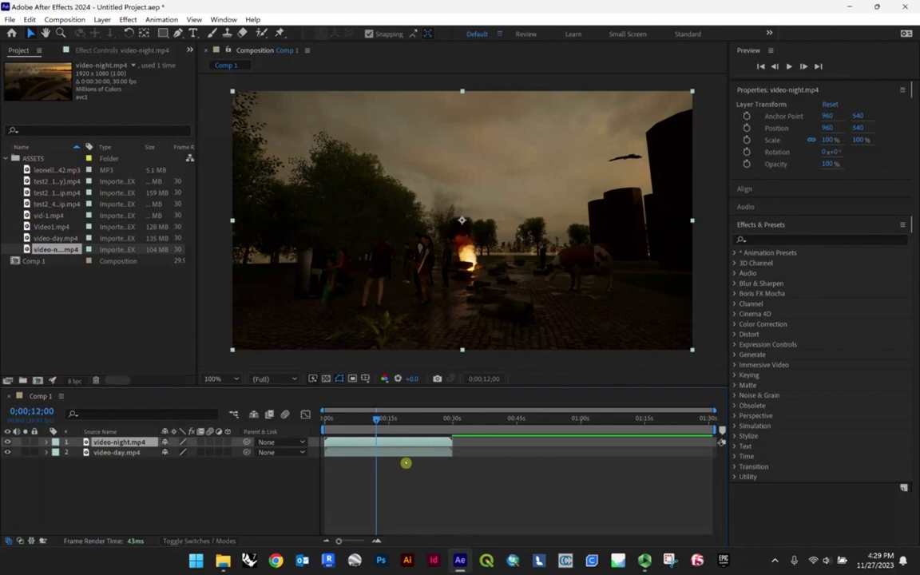
- Move the video-day.mp4 layer to start at 30 seconds, where video-night.mp4 ends, and preview the cut between the clips
left_click_drag(427, 452, 543, 452)
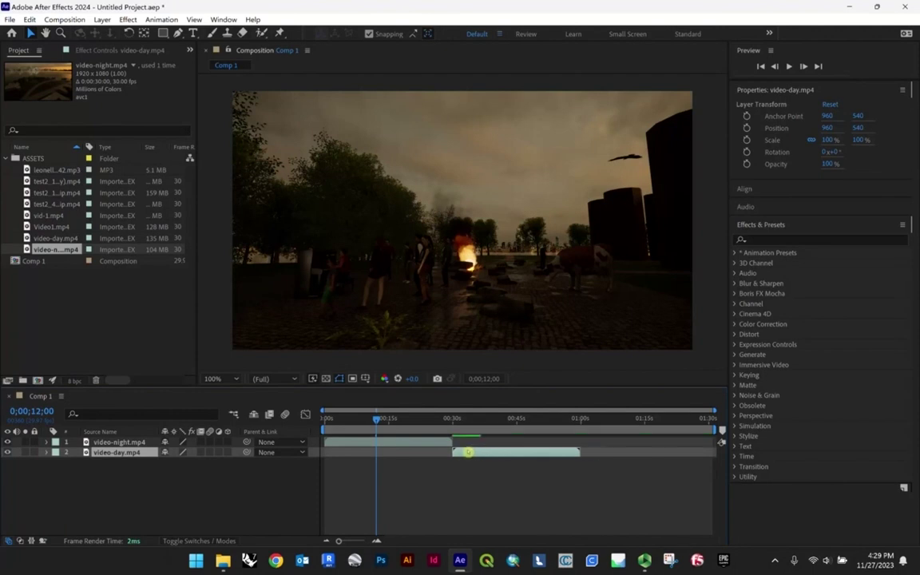
mouse_move(480, 453)
left_mouse_down()
mouse_move(453, 453)
mouse_move(483, 452)
left_mouse_up()
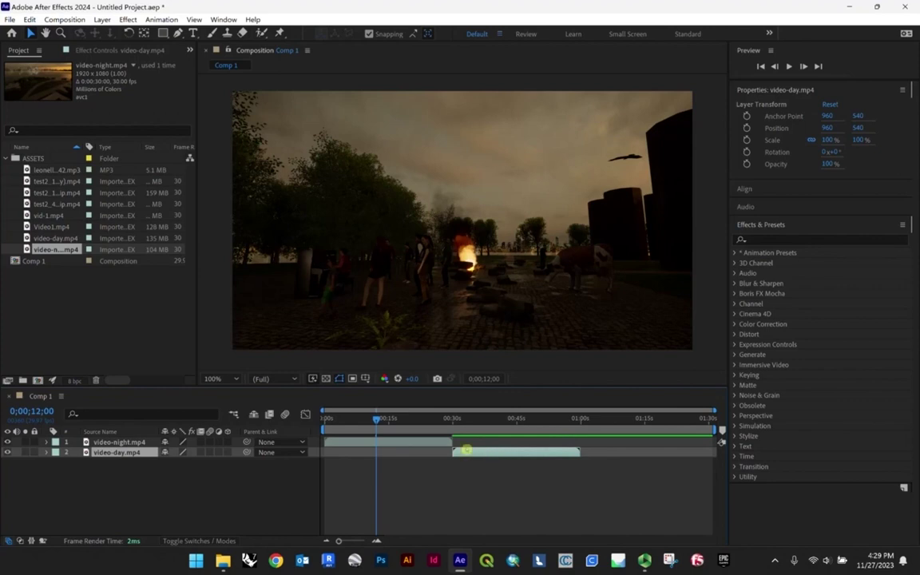
left_click(446, 420)
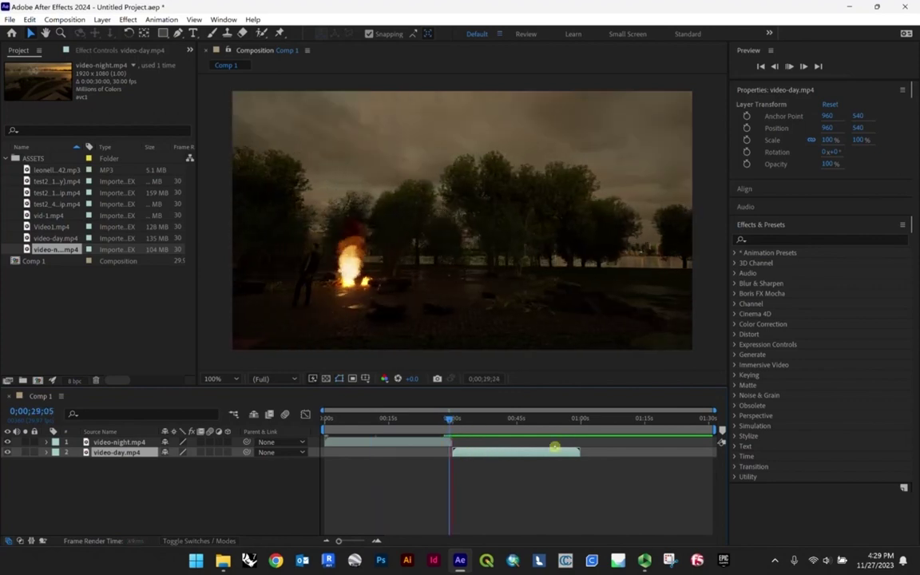
key("space")
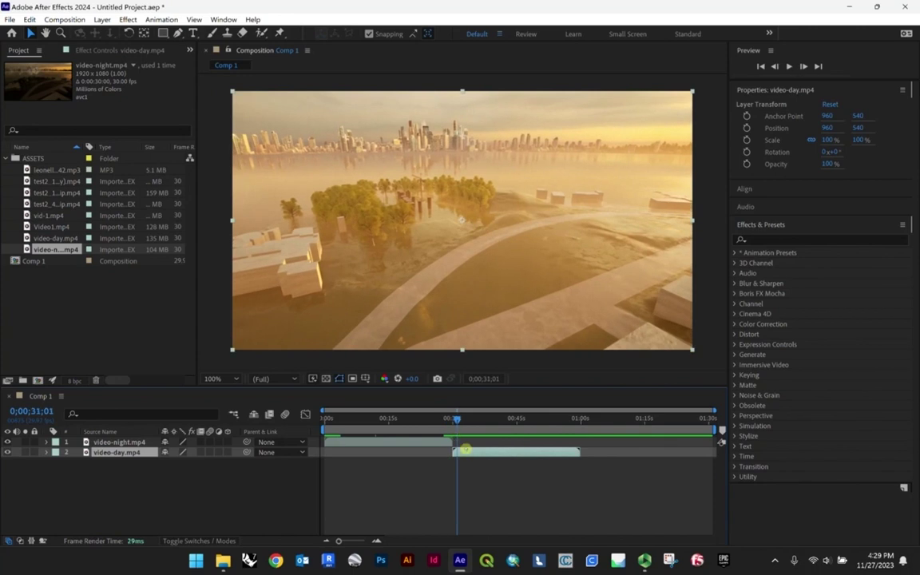
- Preview a gap of about 2 seconds before the video-day.mp4 layer, and move that layer back to the composition's start
left_click_drag(466, 449, 474, 450)
left_click(447, 419)
key("space")
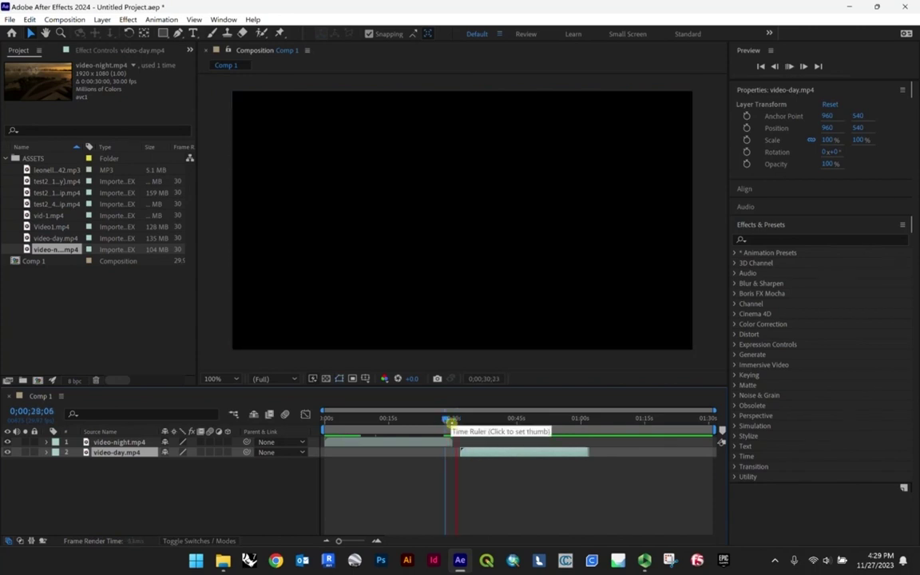
key("space")
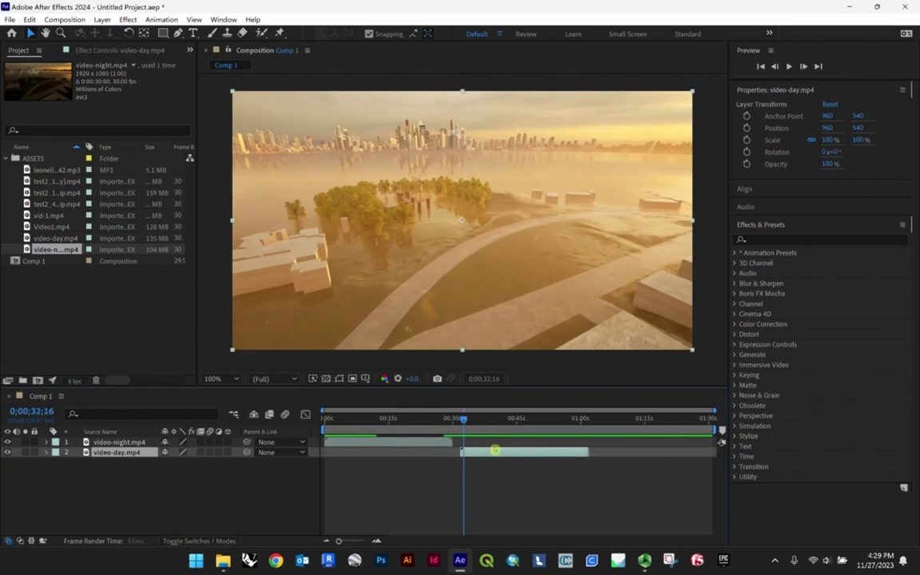
left_click_drag(528, 454, 401, 455)
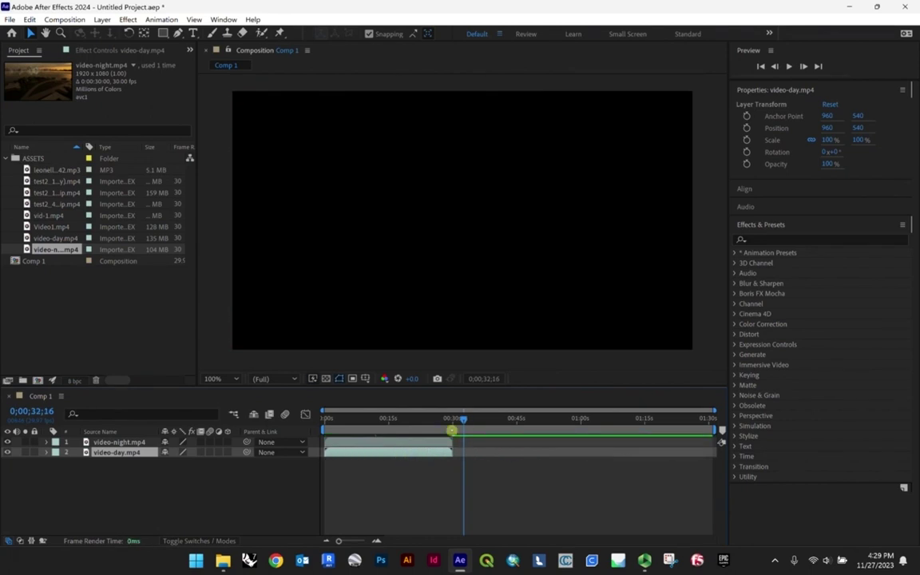
- Play the stacked video-night.mp4 and video-day.mp4 layers from the beginning of the composition
left_click(326, 422)
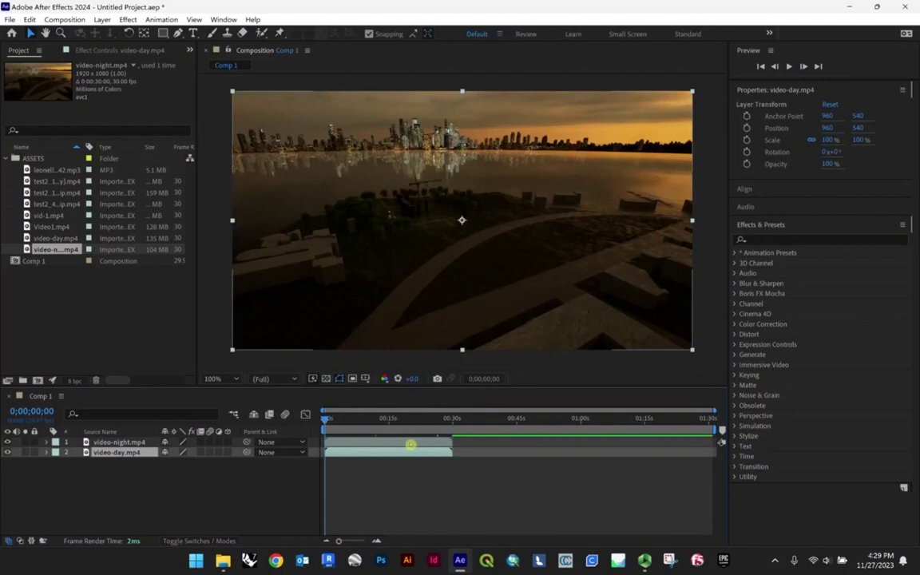
key("space")
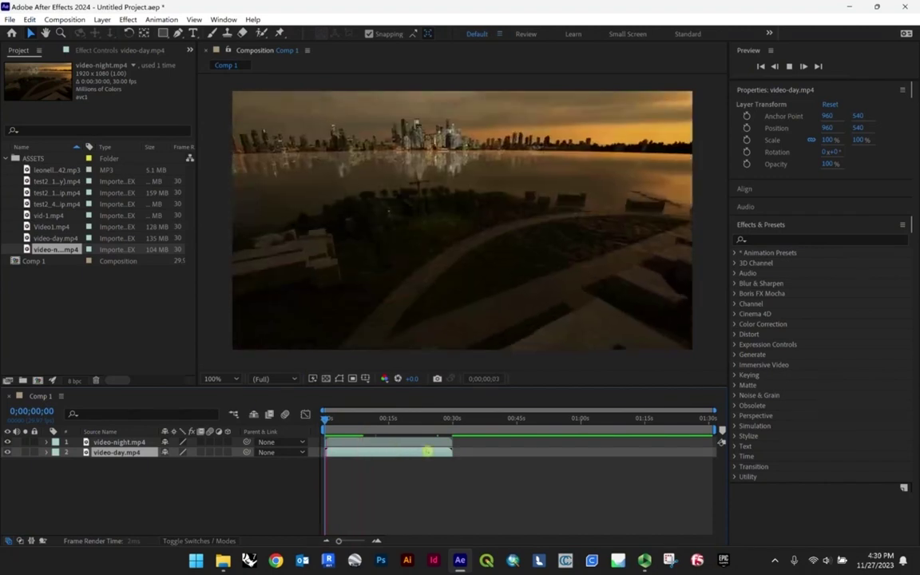
key("space")
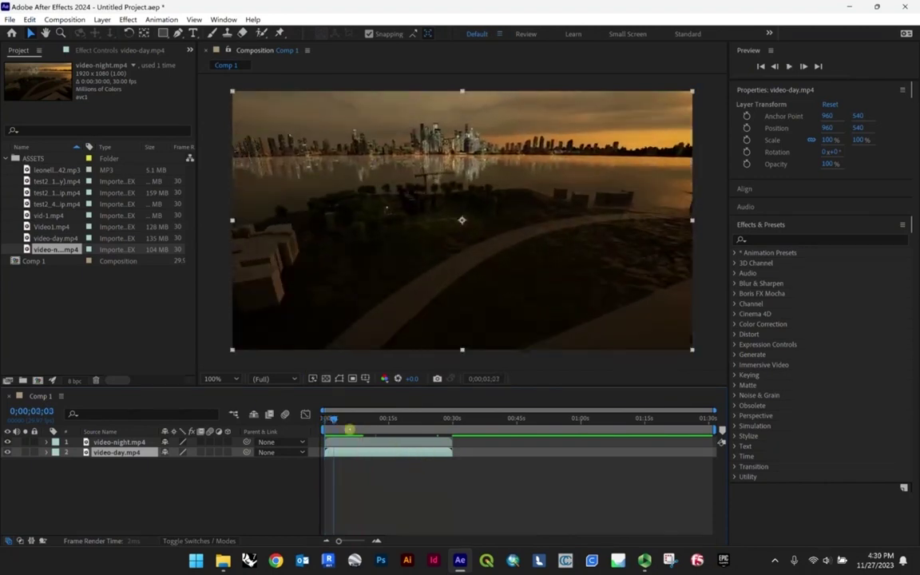
key("space")
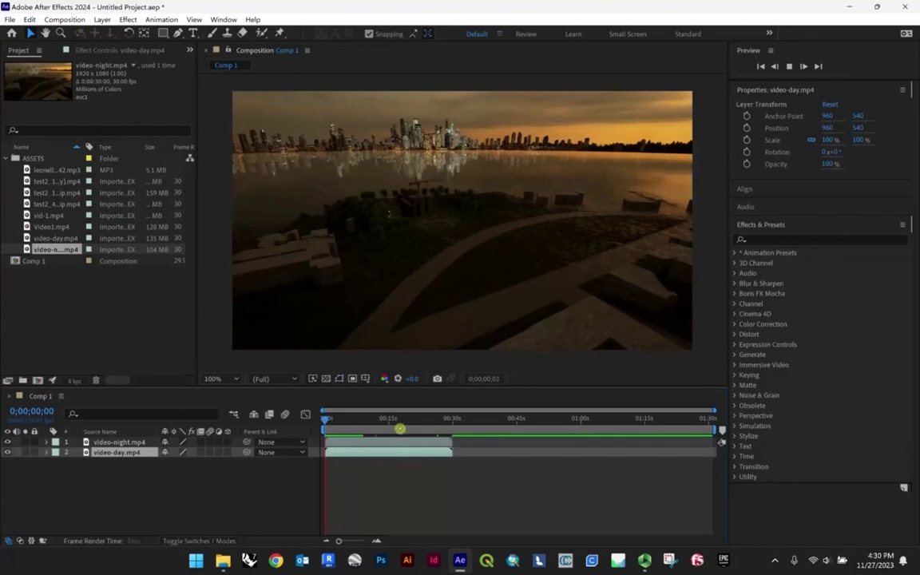
key("space")
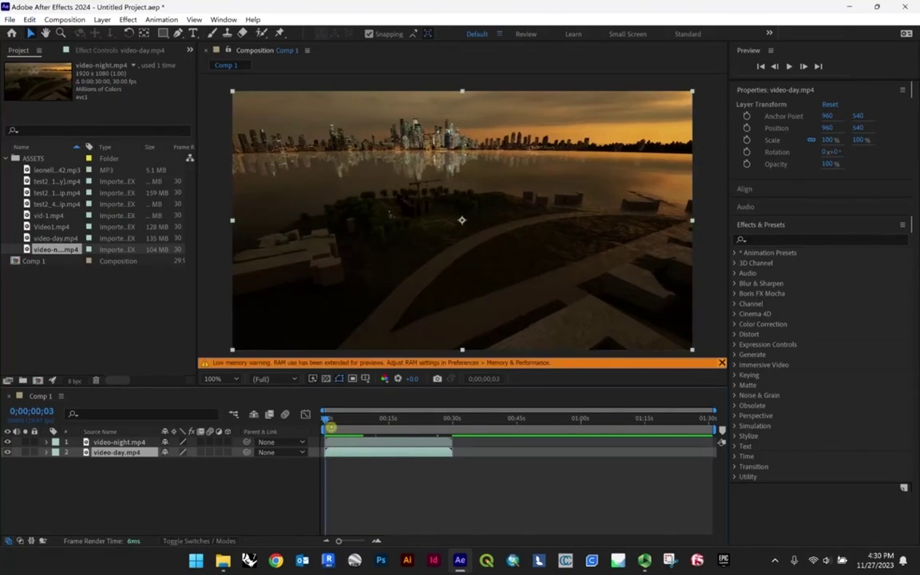
- Dismiss the memory warning and enable Opacity keyframing on the top video-night.mp4 layer at the composition's start, with 100% opacity
key("Home")
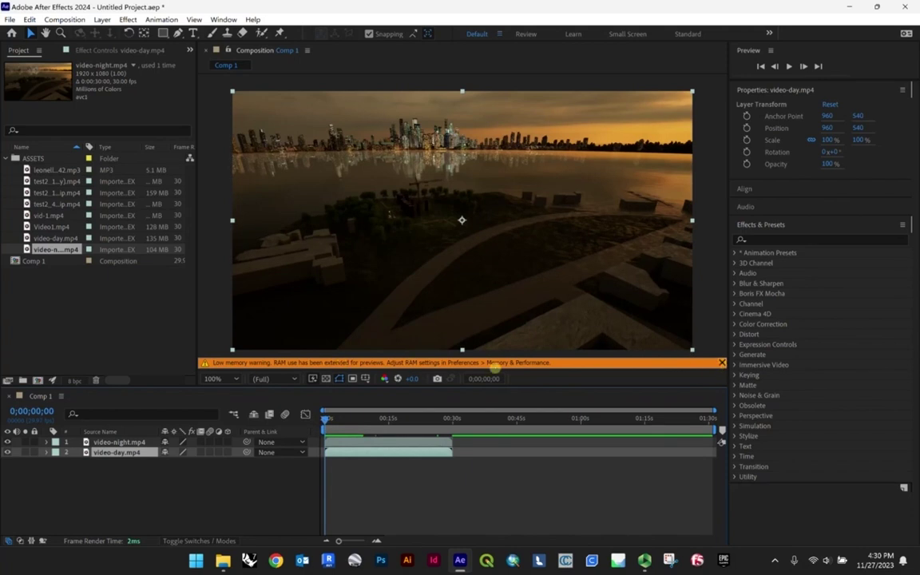
left_click(723, 364)
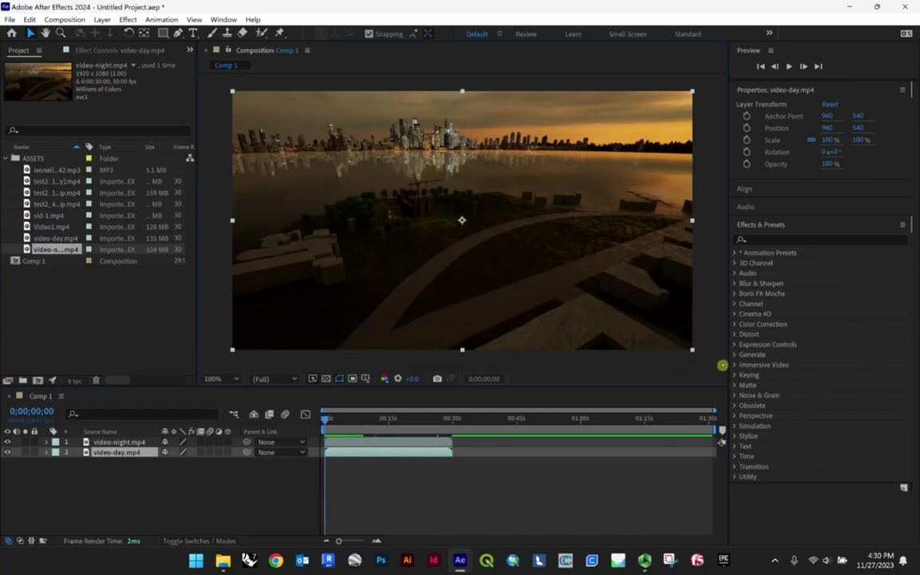
left_click(231, 502)
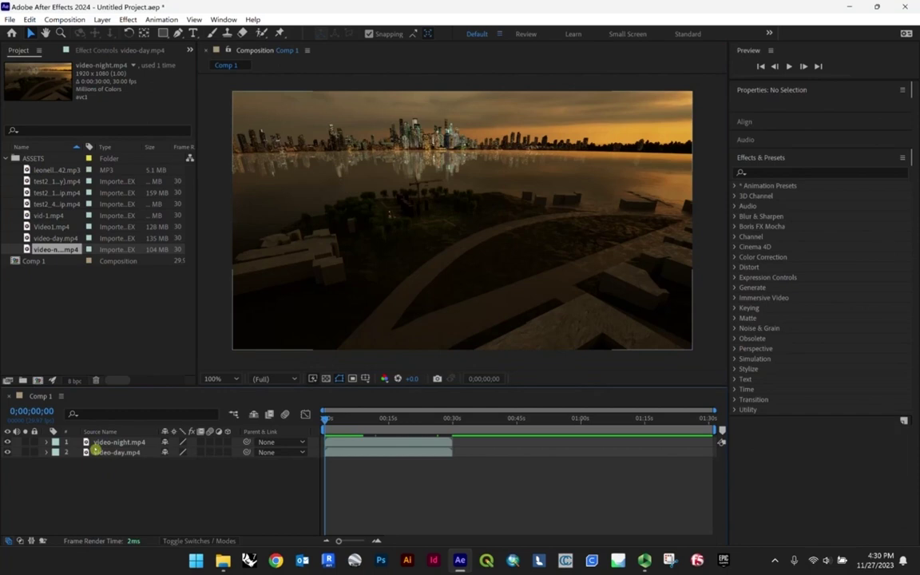
left_click(45, 442)
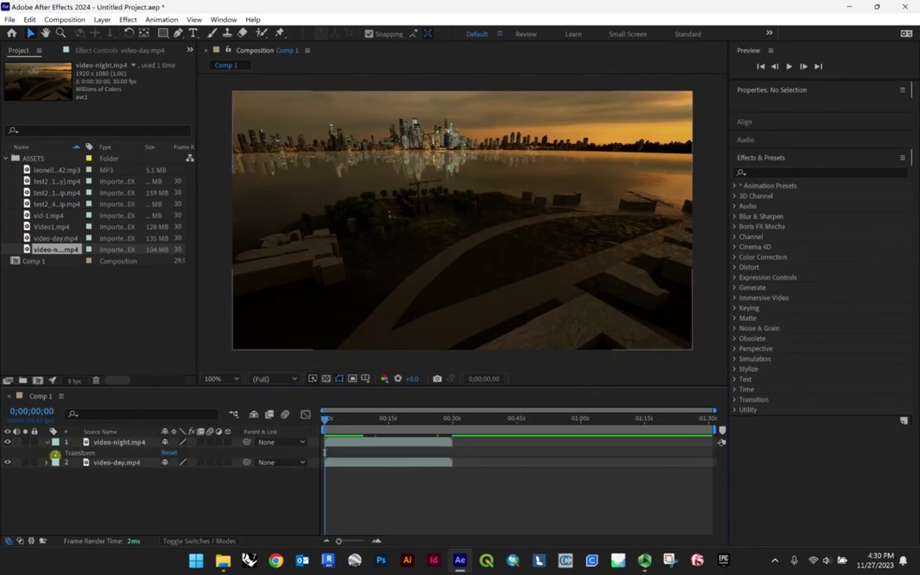
left_click(55, 454)
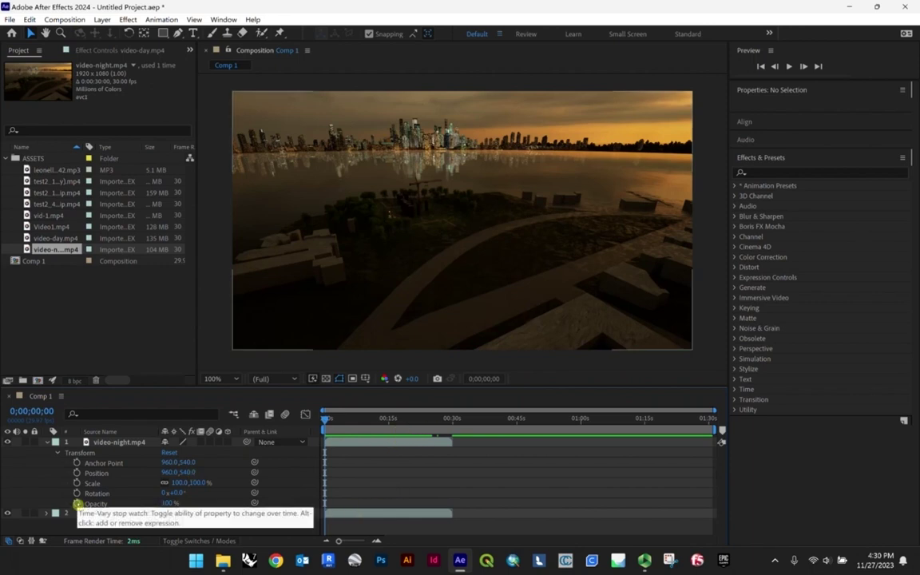
left_click(78, 504)
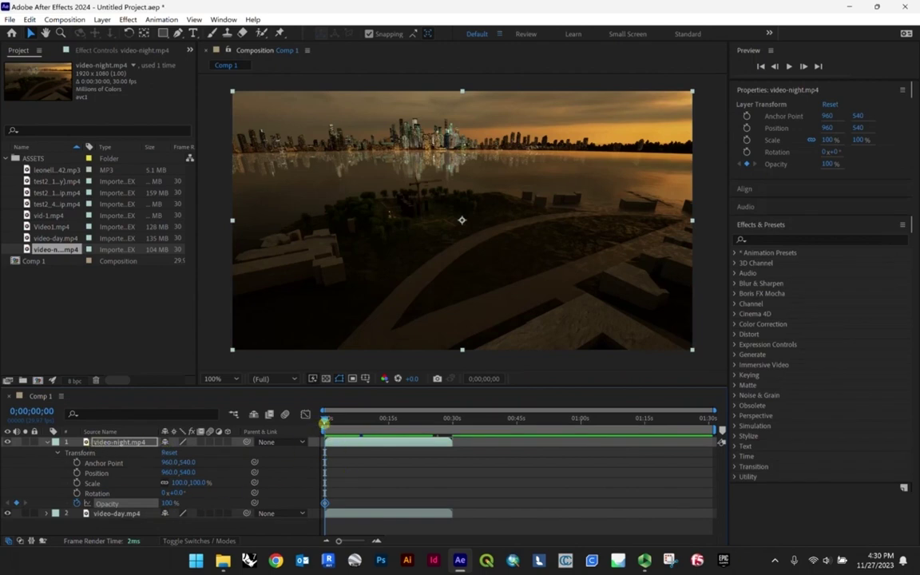
- Keyframe video-night.mp4's opacity to 0% at 0;00;08;25 and preview the fade from the composition's start
left_click_drag(325, 423, 364, 426)
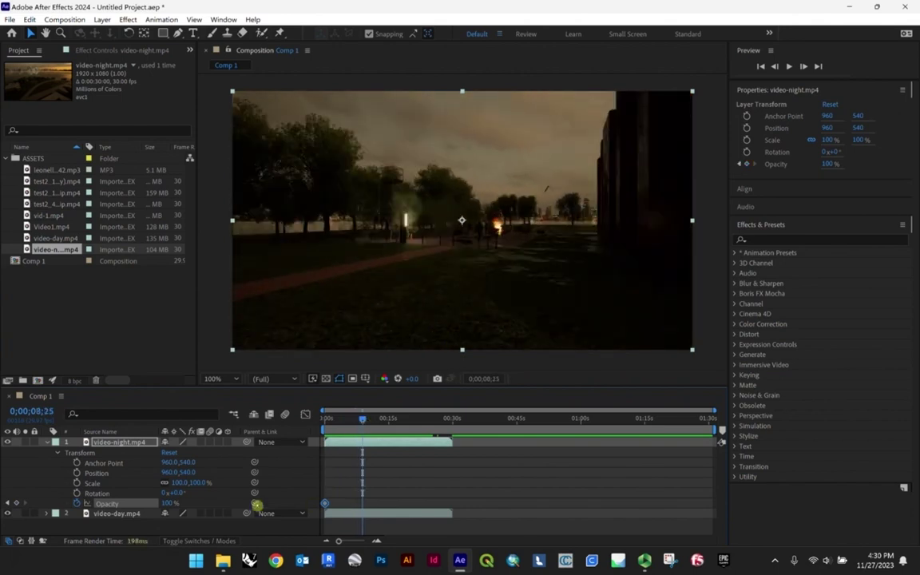
left_click(171, 504)
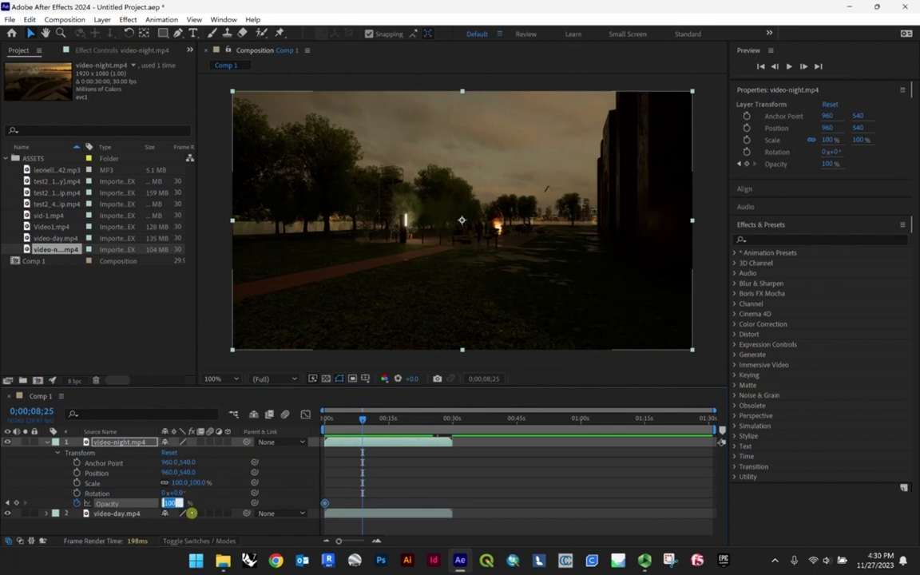
key("Return")
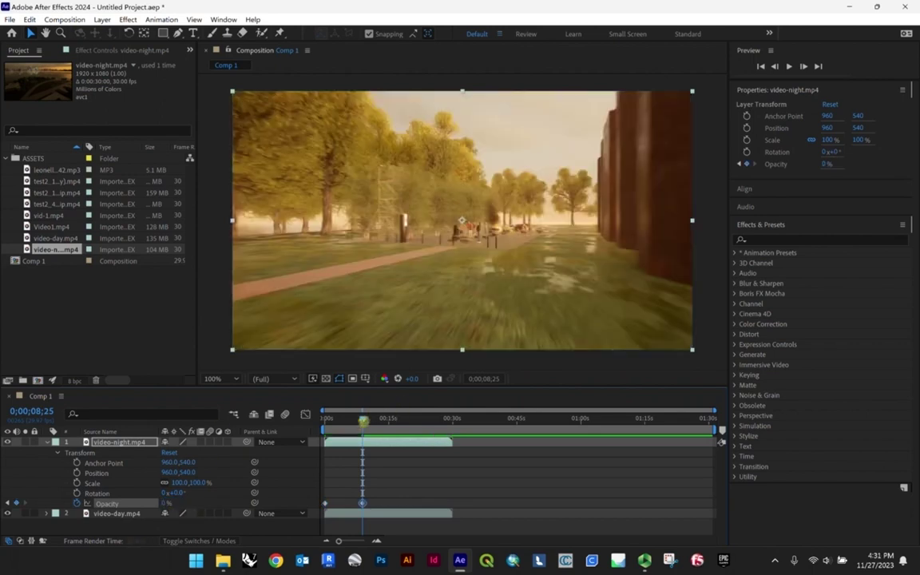
left_click_drag(364, 420, 276, 420)
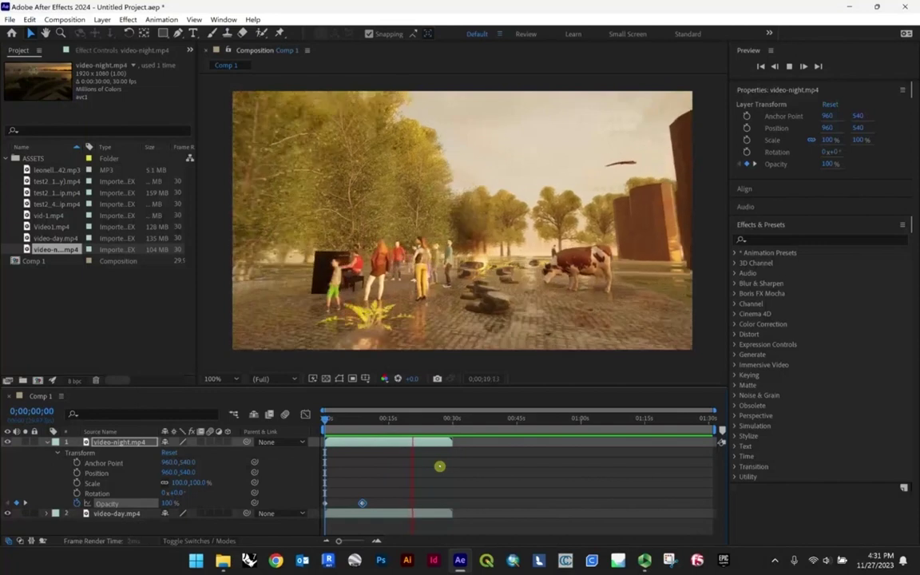
key("space")
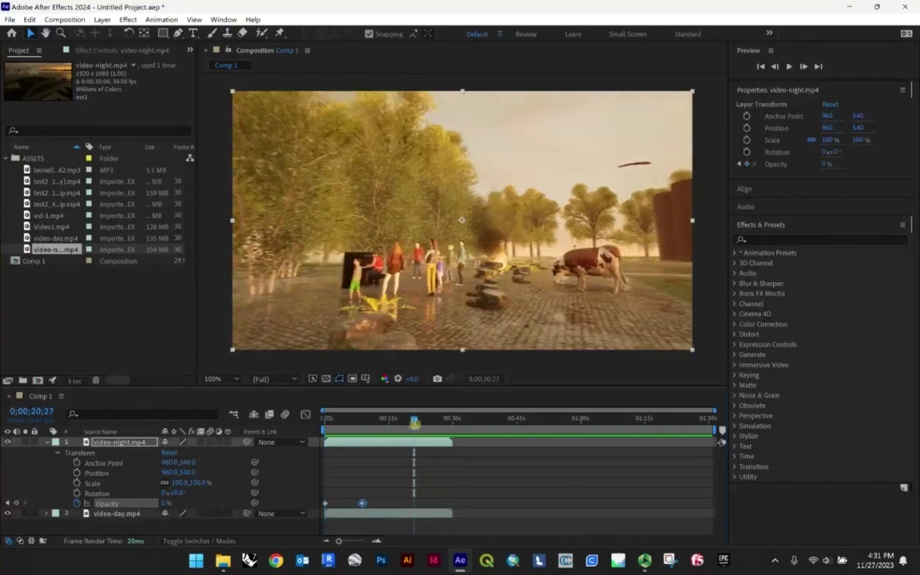
- Keyframe video-night.mp4's opacity back to 100% at 0;00;16;29 and preview the full night-day-night transition from the start
left_click_drag(414, 422, 398, 432)
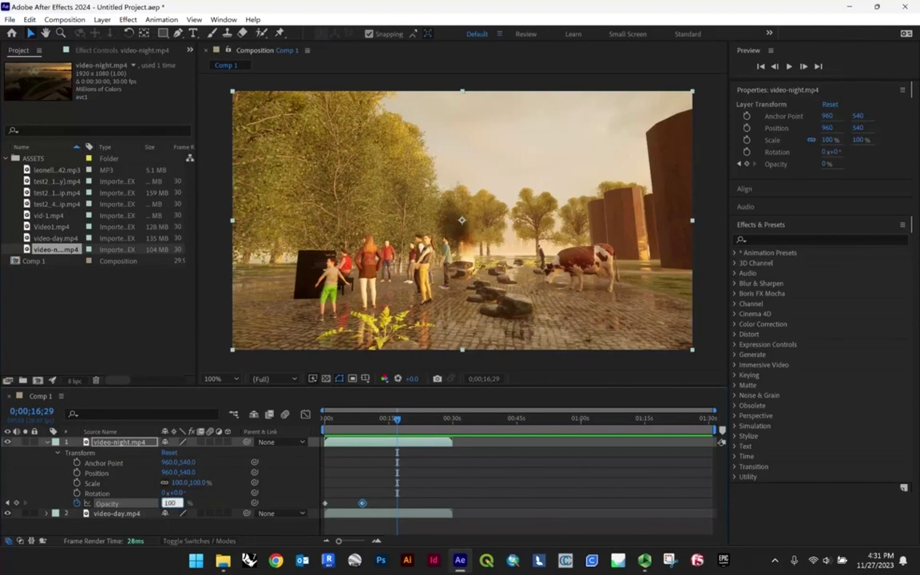
left_click(249, 527)
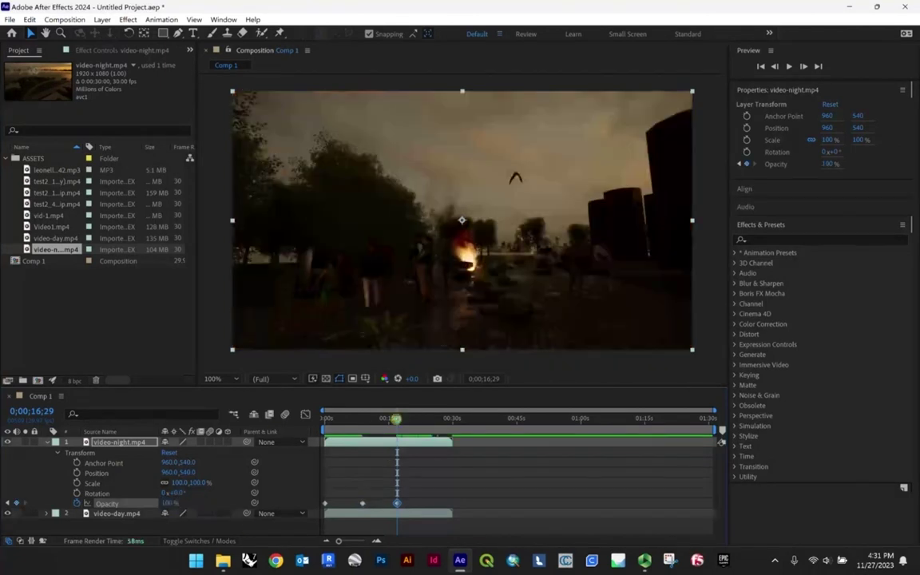
key("Home")
key("space")
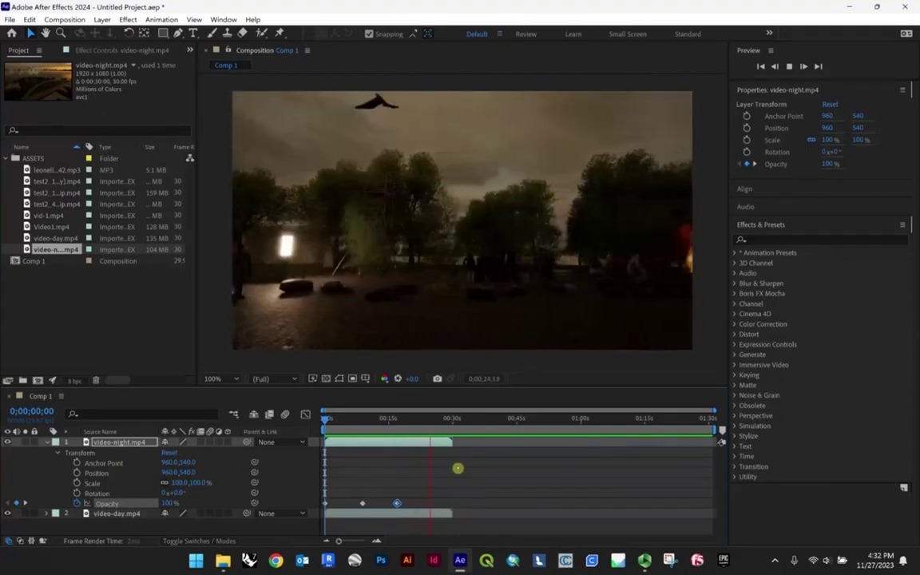
key("space")
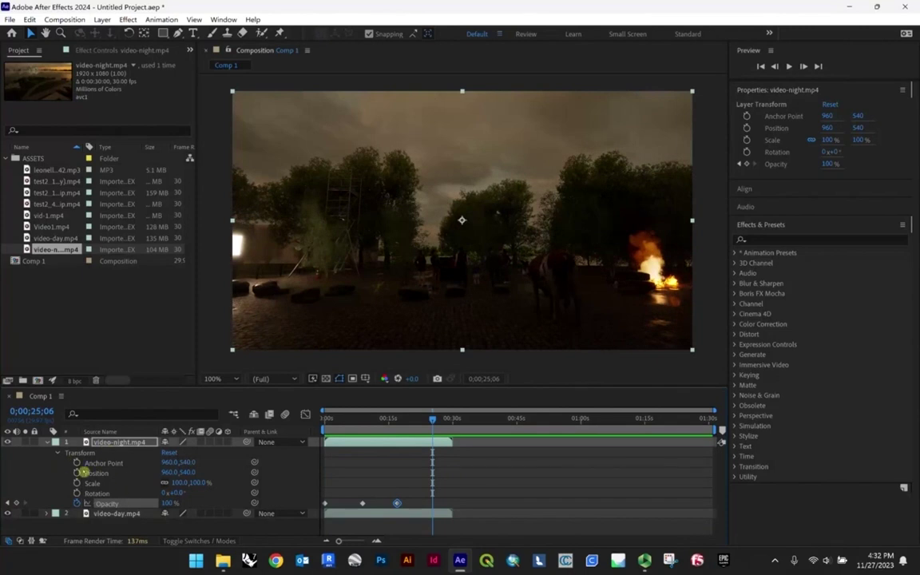
- Split both the video-night.mp4 and video-day.mp4 layers at 0;00;17;07, just after the last opacity keyframe
left_click(58, 453)
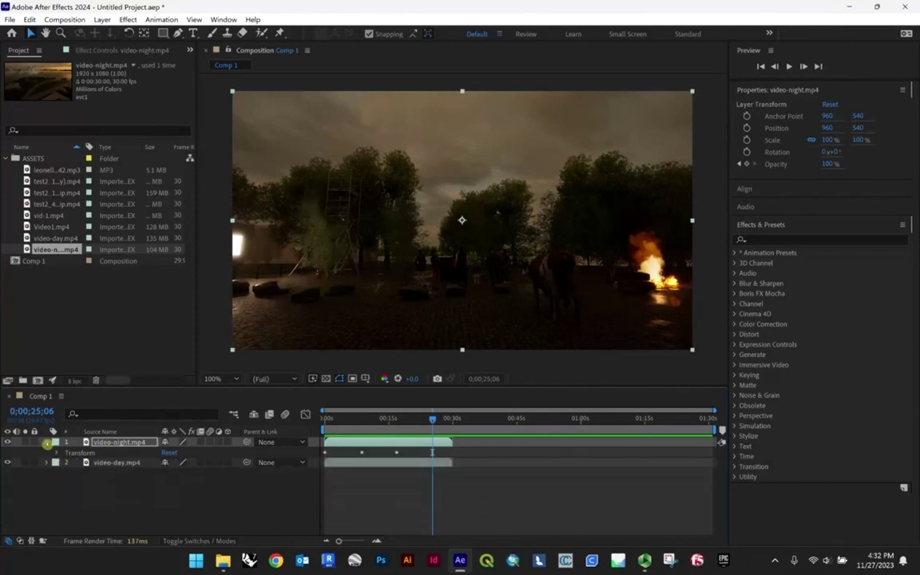
left_click(46, 443)
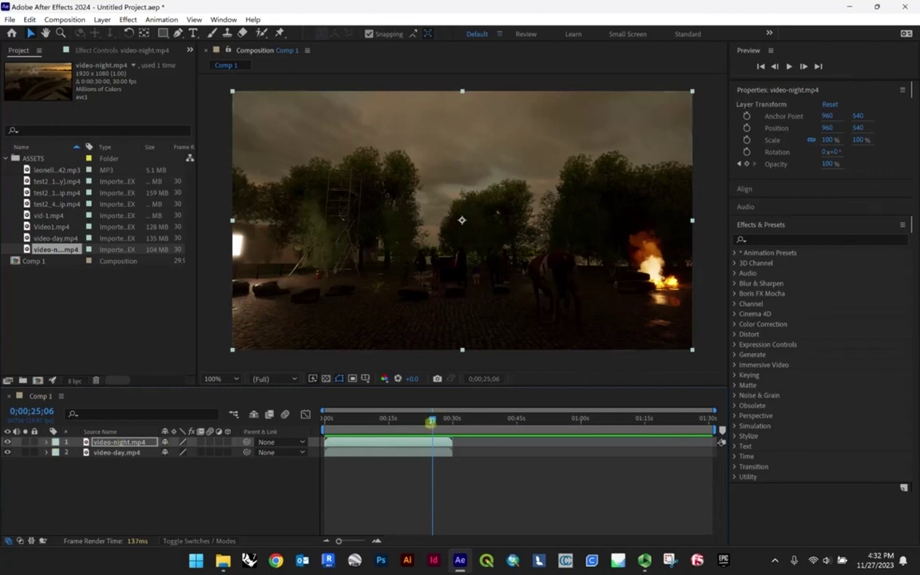
left_click_drag(431, 421, 400, 418)
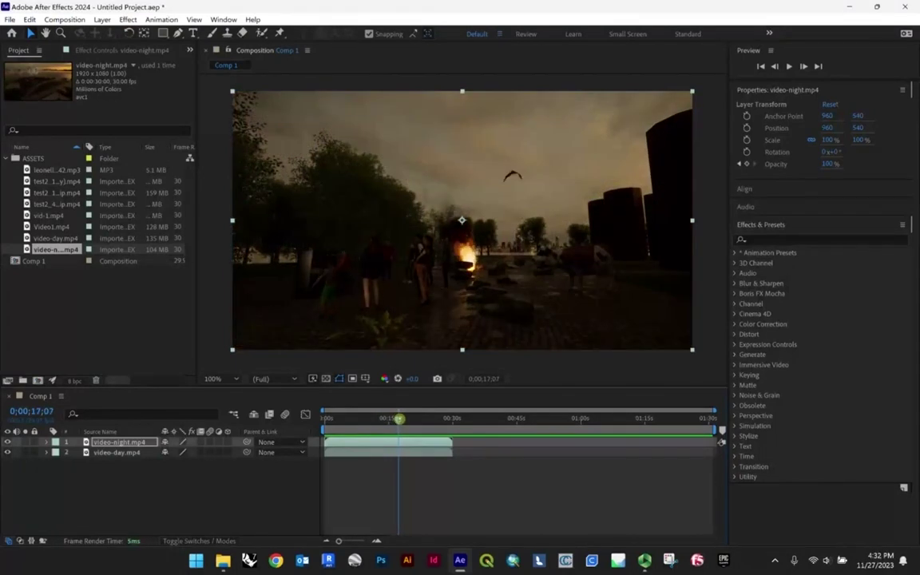
left_click_drag(399, 418, 400, 418)
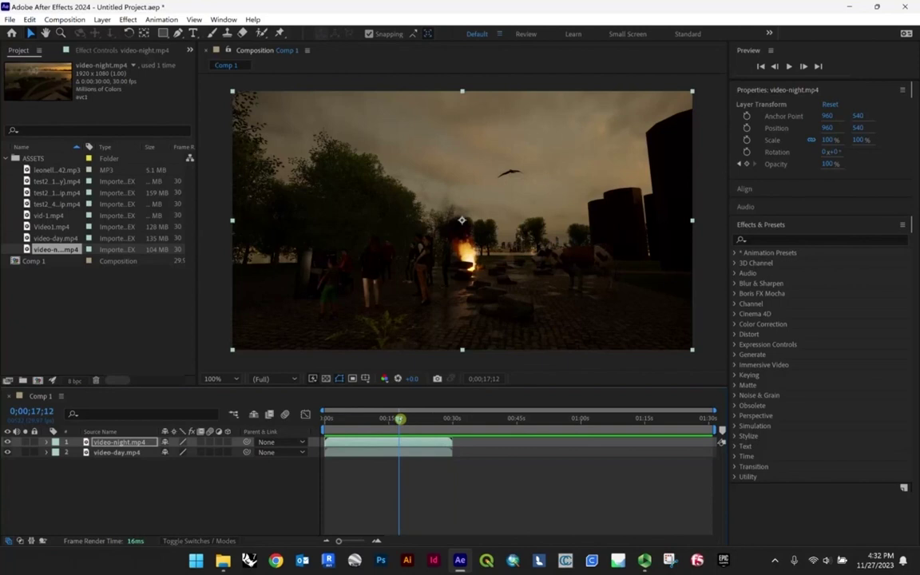
left_click(46, 442)
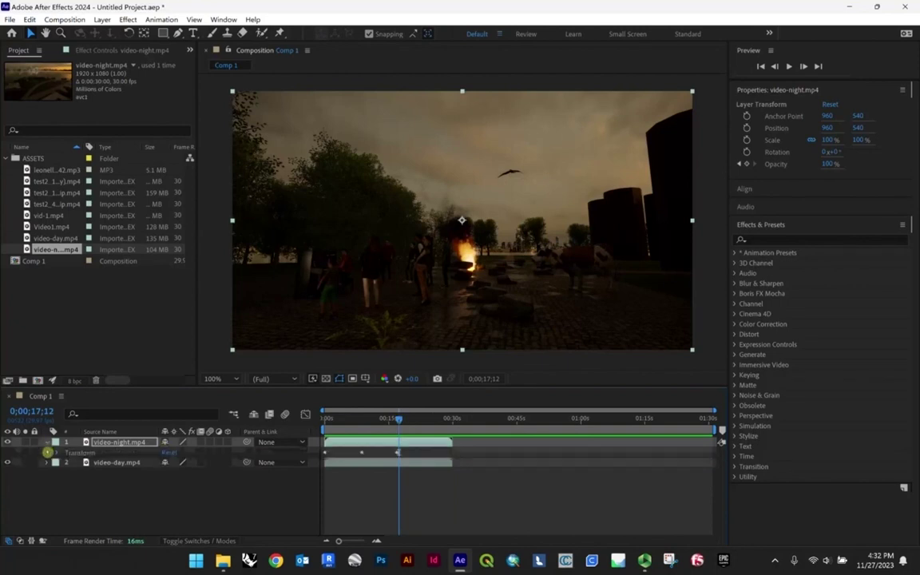
left_click(48, 452)
left_click(56, 452)
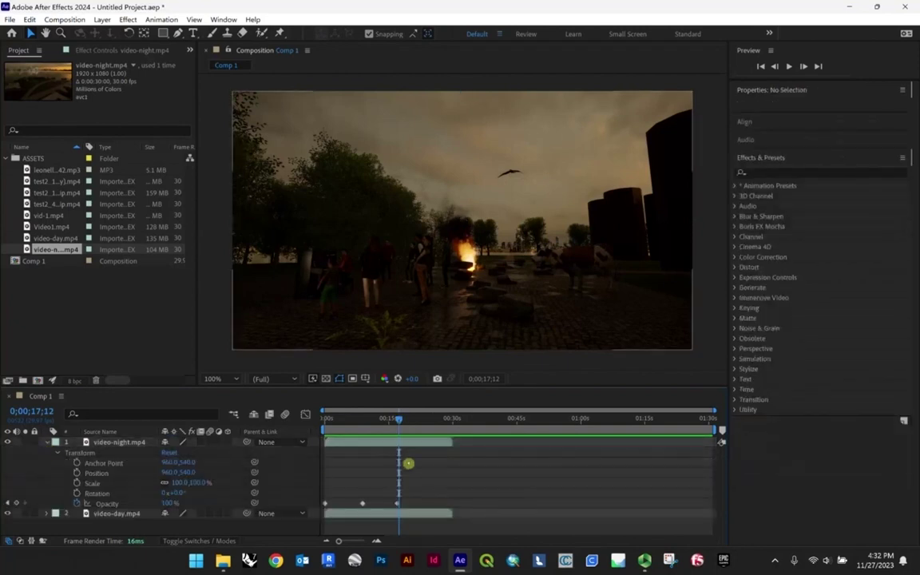
left_click_drag(400, 419, 398, 421)
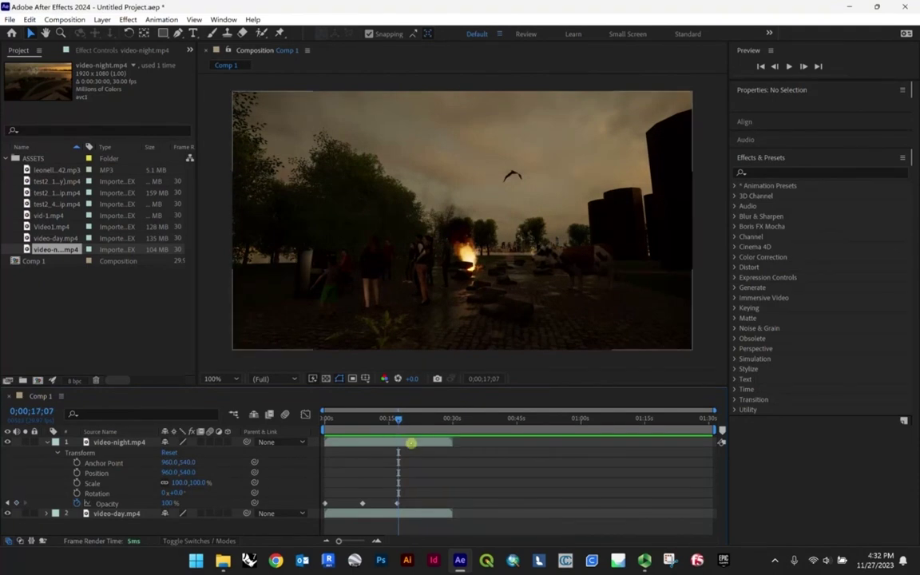
key("ctrl+shift+d")
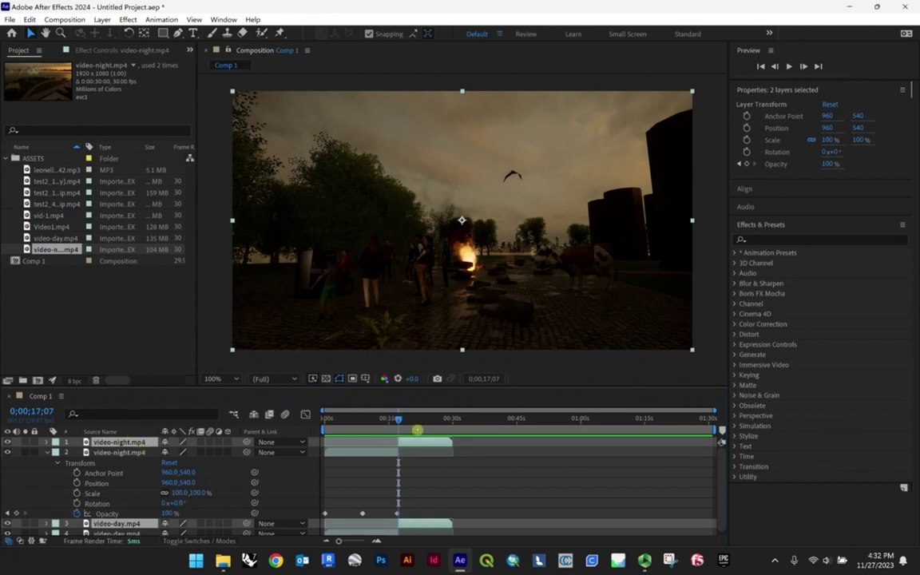
- Play on from the cut, step back to 0;00;20;06, and split the later video-night.mp4 and video-day.mp4 segments there
key("space")
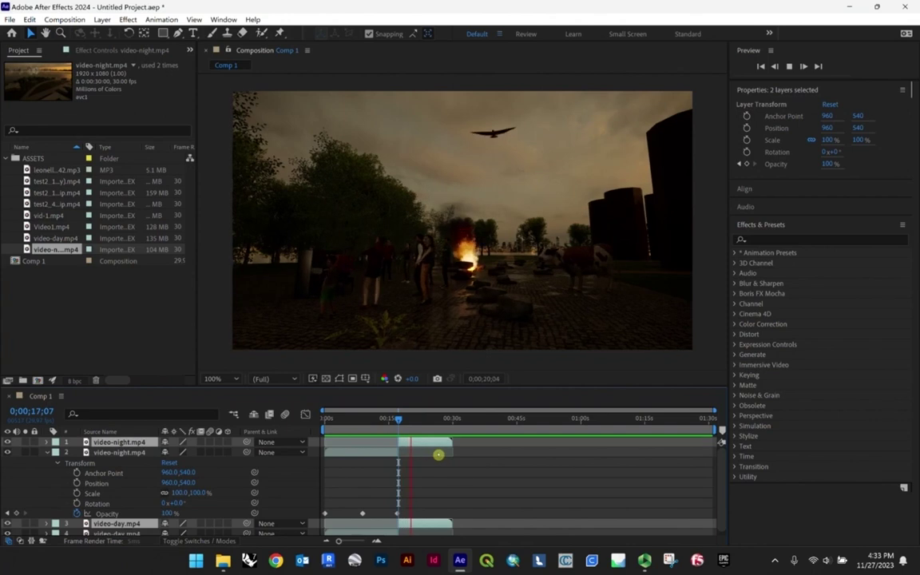
key("space")
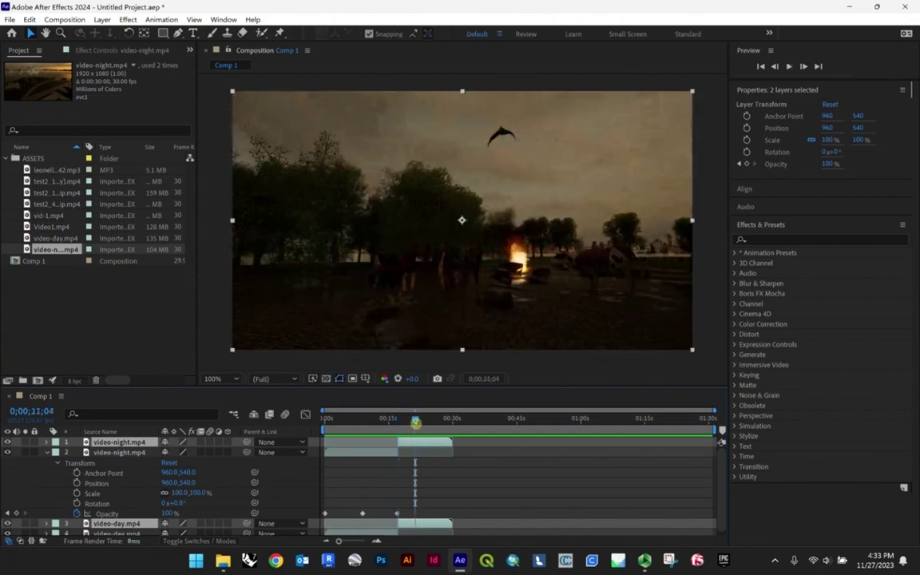
key("Page_Up")
key("Page_Up")
key("Page_Up")
key("Page_Up")
key("Page_Up")
key("Page_Up")
key("Page_Up")
key("Page_Up")
key("Page_Up")
key("Page_Up")
key("Page_Up")
key("Page_Up")
key("Page_Up")
key("Page_Up")
key("Page_Up")
key("Page_Up")
key("Page_Up")
key("Page_Up")
key("Page_Up")
key("Page_Up")
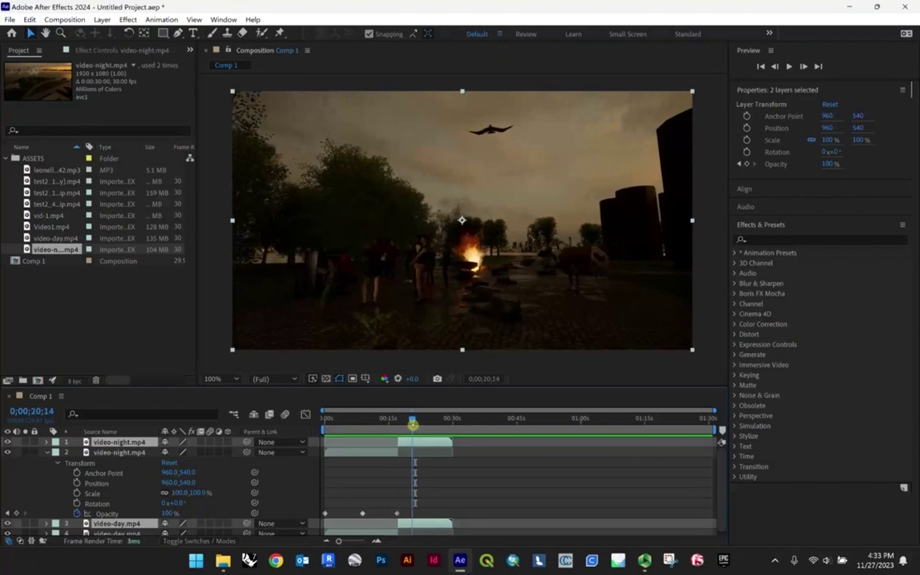
key("Page_Up")
key("Page_Up")
key("Page_Up")
key("Page_Up")
key("Page_Up")
key("Page_Up")
key("Page_Up")
key("Page_Up")
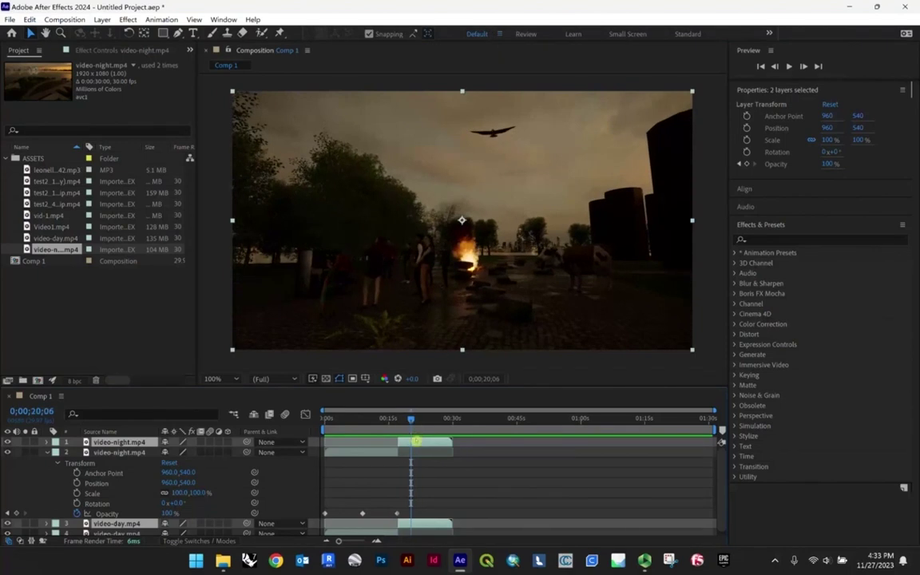
key("ctrl+d")
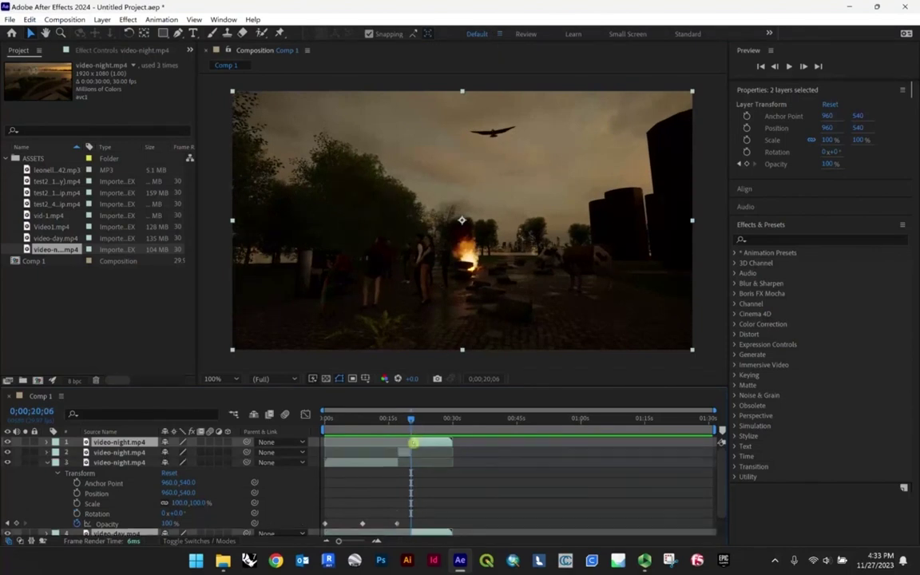
- Select the middle video-night.mp4 segment, enlarge the timeline scale, and preview the footage across both cuts
left_click(407, 455)
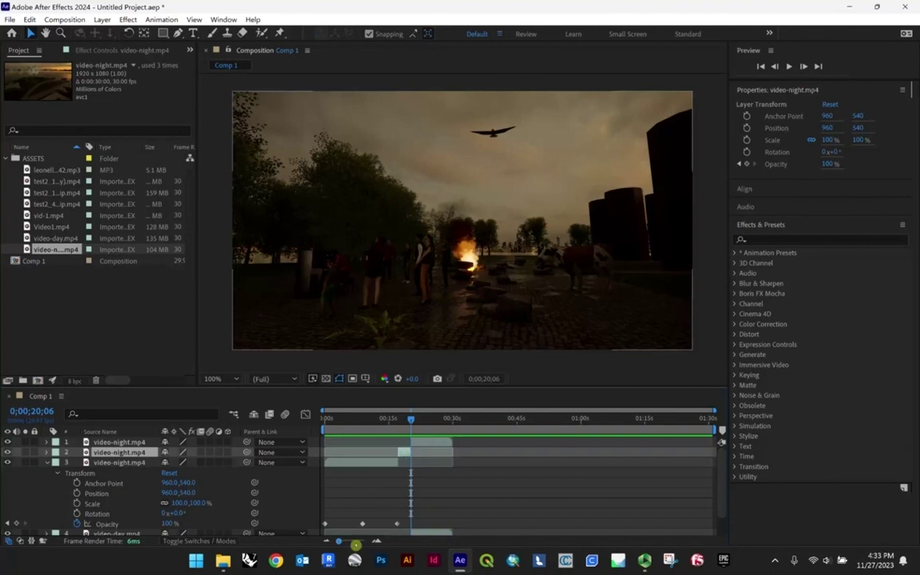
left_click_drag(338, 541, 353, 541)
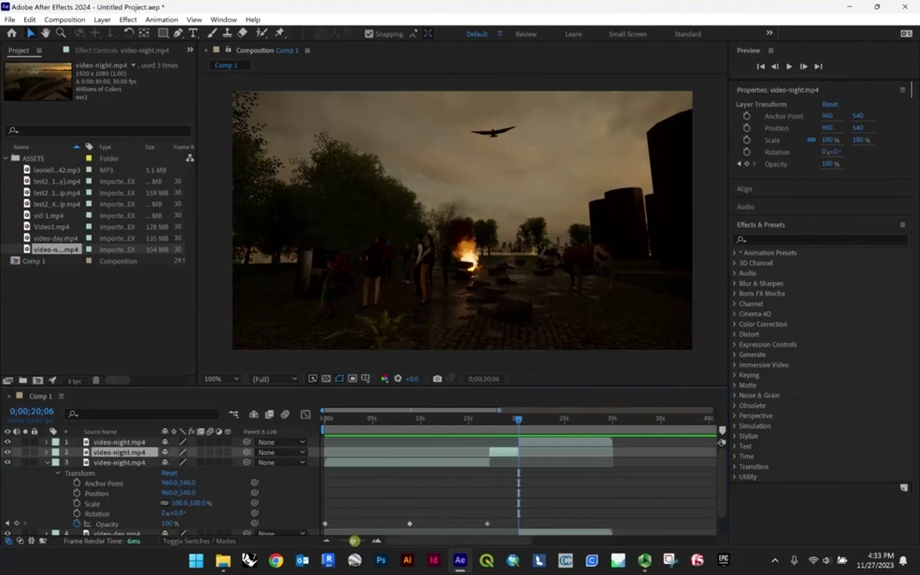
left_click_drag(516, 418, 485, 419)
key("space")
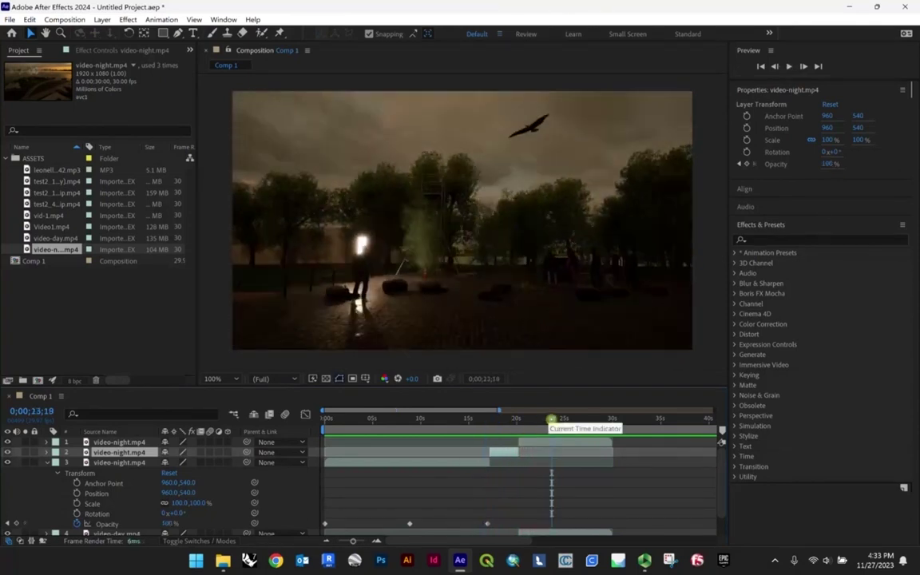
- With the current time at 0;00;16;18, add a text layer reading "GASWORKS PARK" at about 636, 334 in the frame
left_click_drag(529, 421, 484, 424)
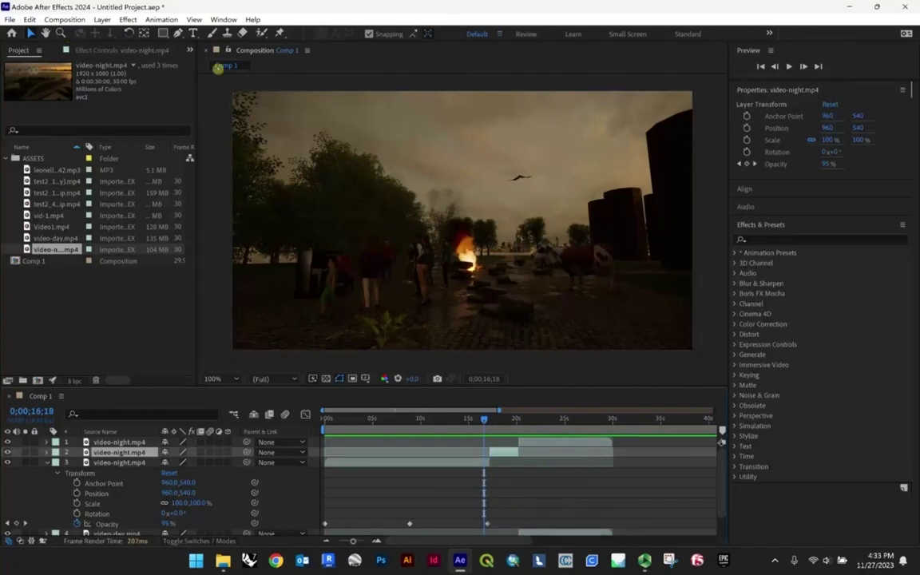
left_click(193, 35)
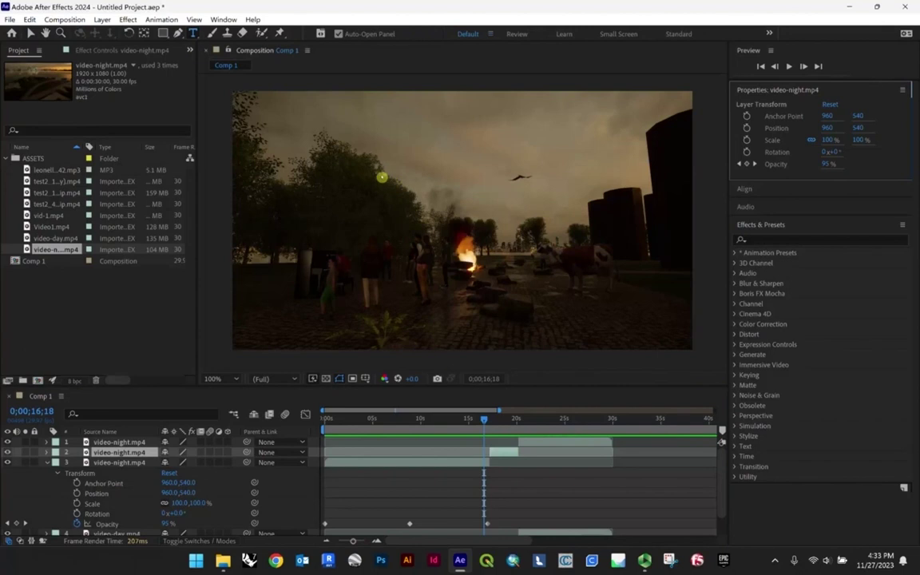
left_click(385, 172)
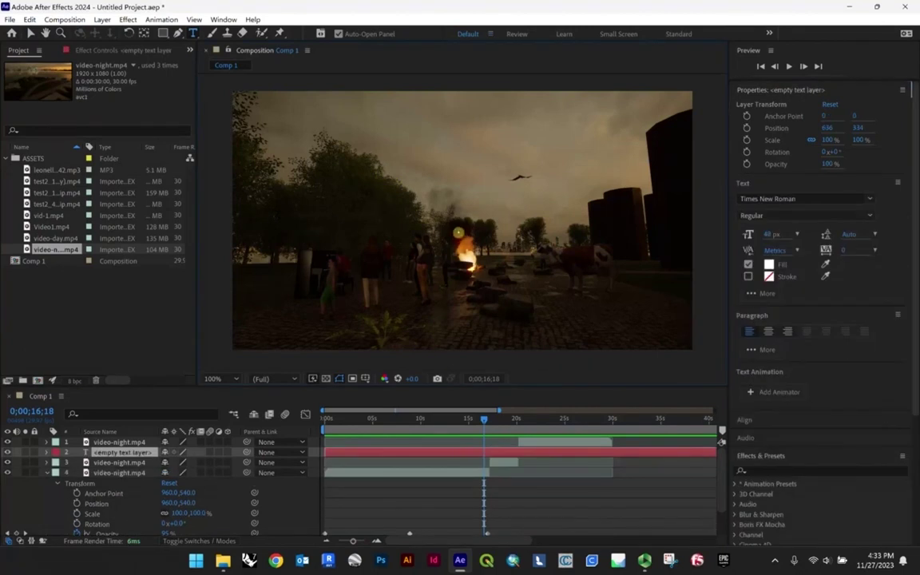
type("GASWORKS PARK")
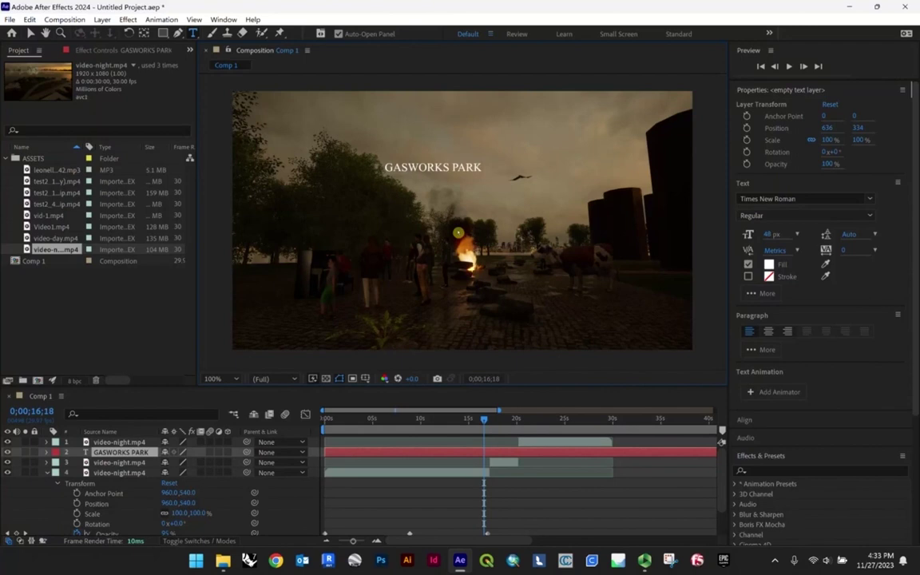
- Select the GASWORKS PARK title text and set its font size to 60 px
left_click(795, 235)
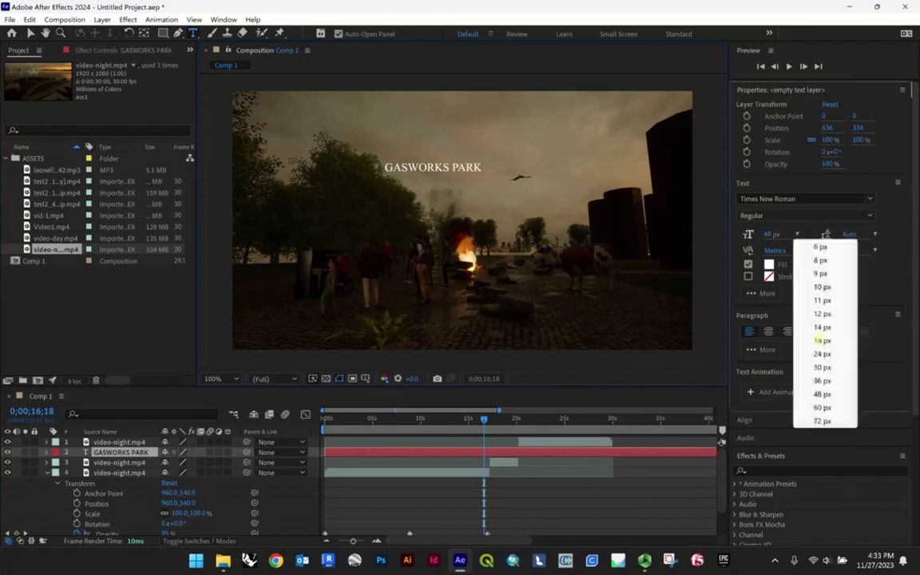
left_click(826, 421)
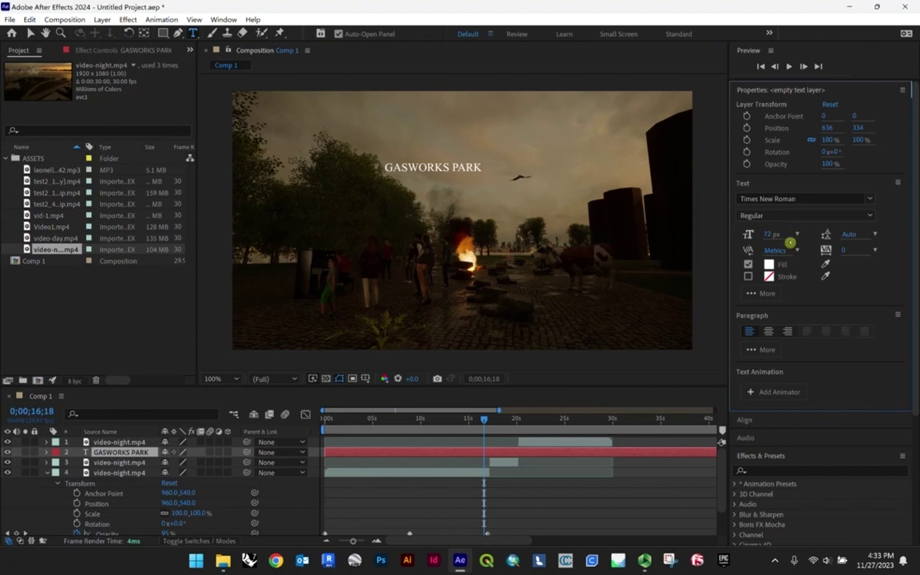
left_click(432, 168)
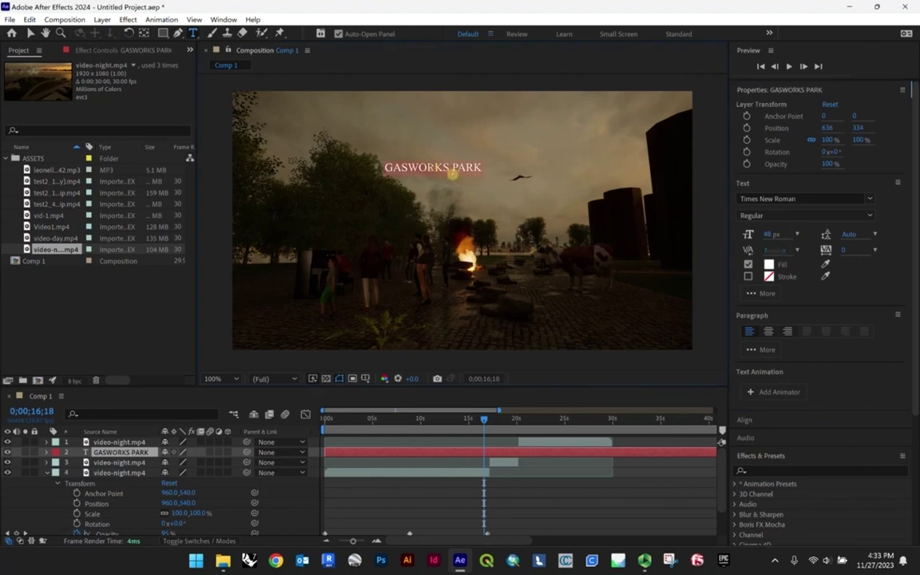
left_click(796, 234)
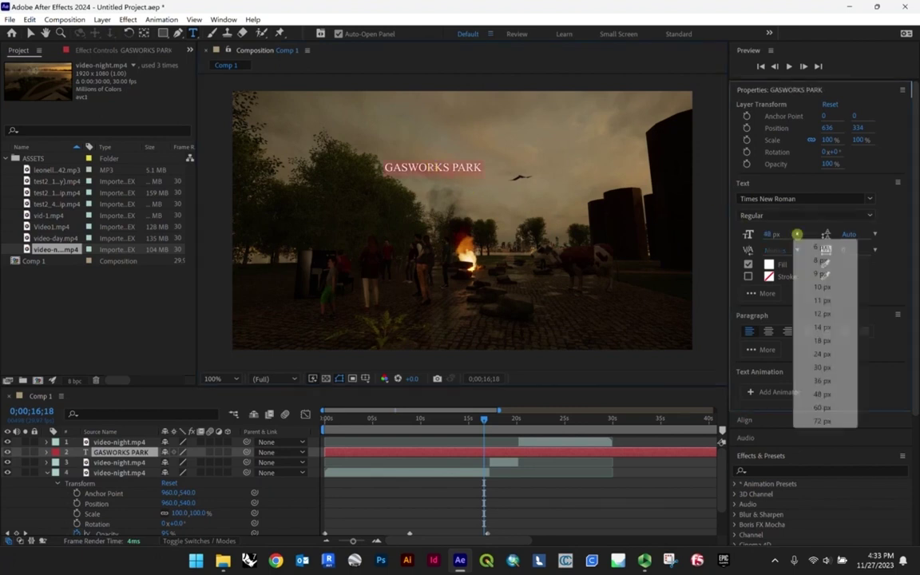
left_click(822, 409)
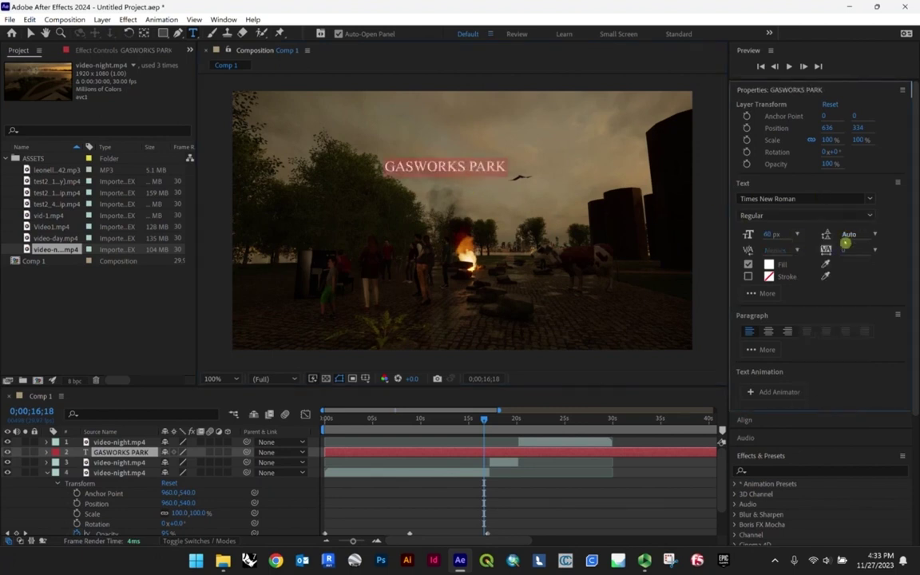
- Confirm a white FFFFFF fill for the title text, center-align its paragraph, and leave text editing for the Selection tool
left_click(769, 265)
mouse_move(418, 276)
left_mouse_down()
mouse_move(448, 228)
mouse_move(412, 266)
left_mouse_up()
mouse_move(387, 299)
left_mouse_down()
mouse_move(323, 349)
mouse_move(433, 199)
mouse_move(208, 175)
left_mouse_up()
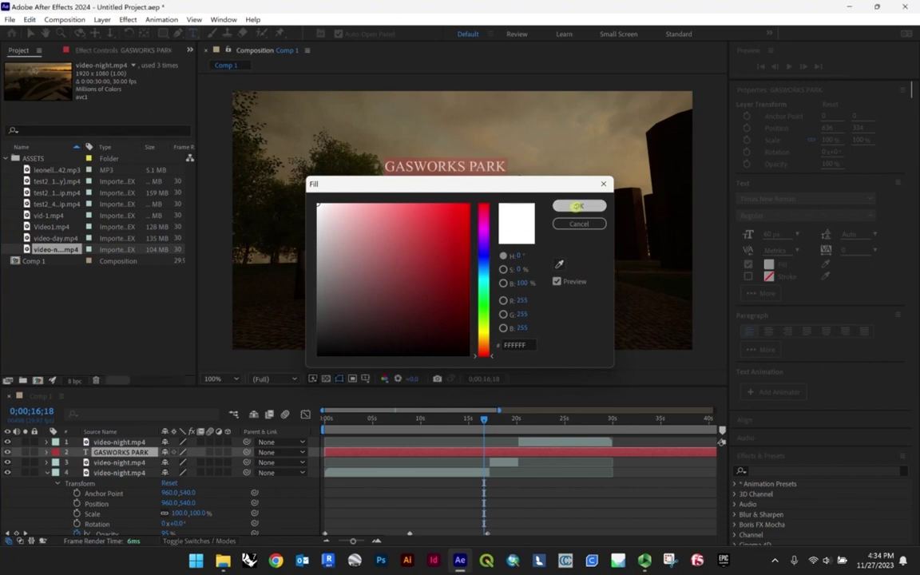
left_click(569, 205)
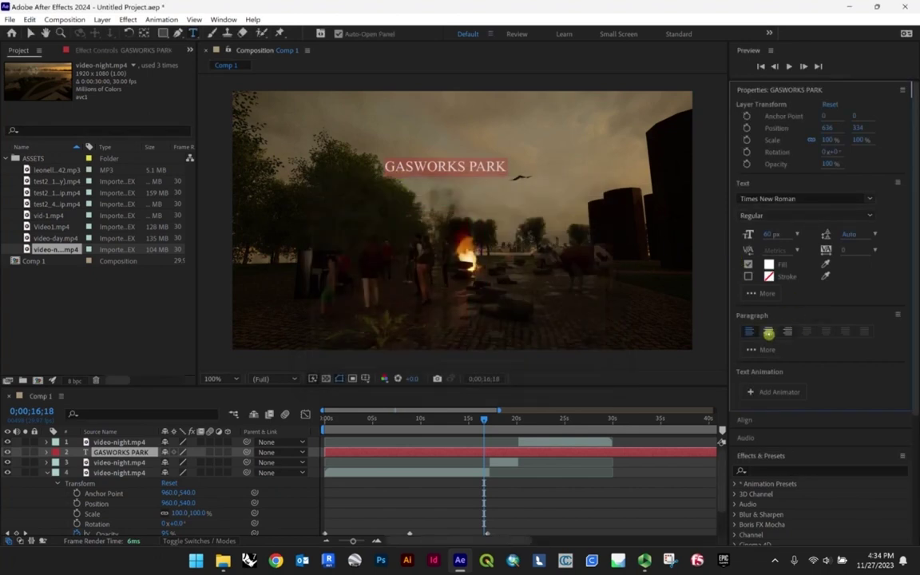
left_click(769, 334)
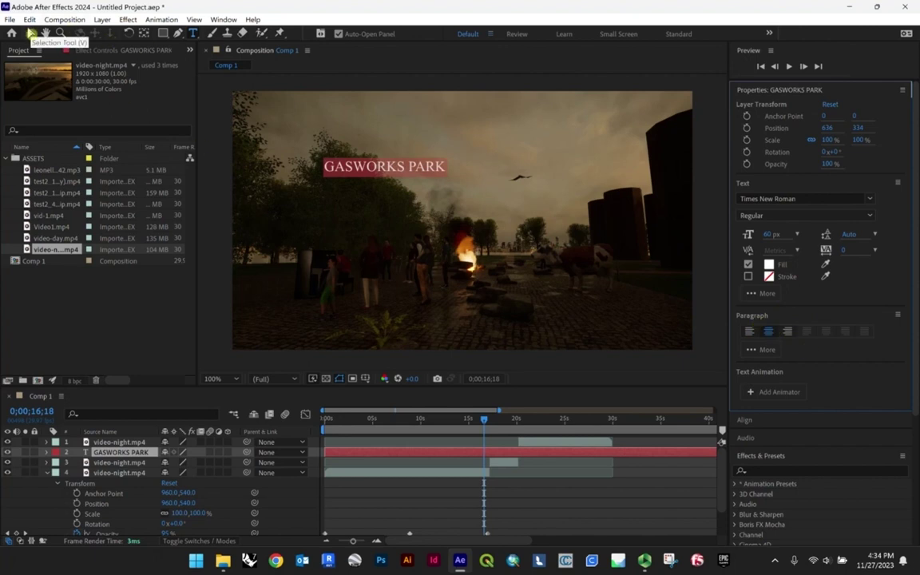
left_click(30, 32)
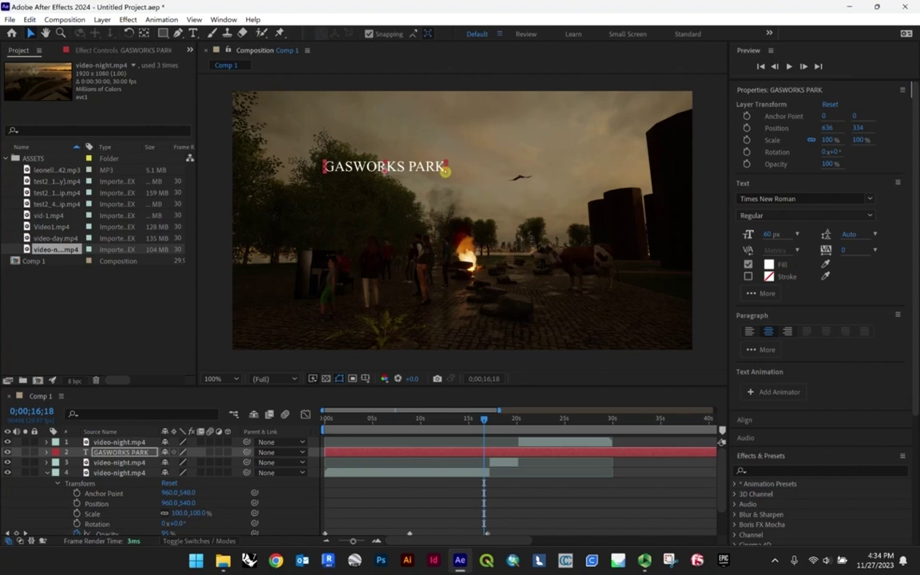
left_click_drag(445, 171, 508, 206)
key("ctrl+z")
key("ctrl+z")
key("ctrl+z")
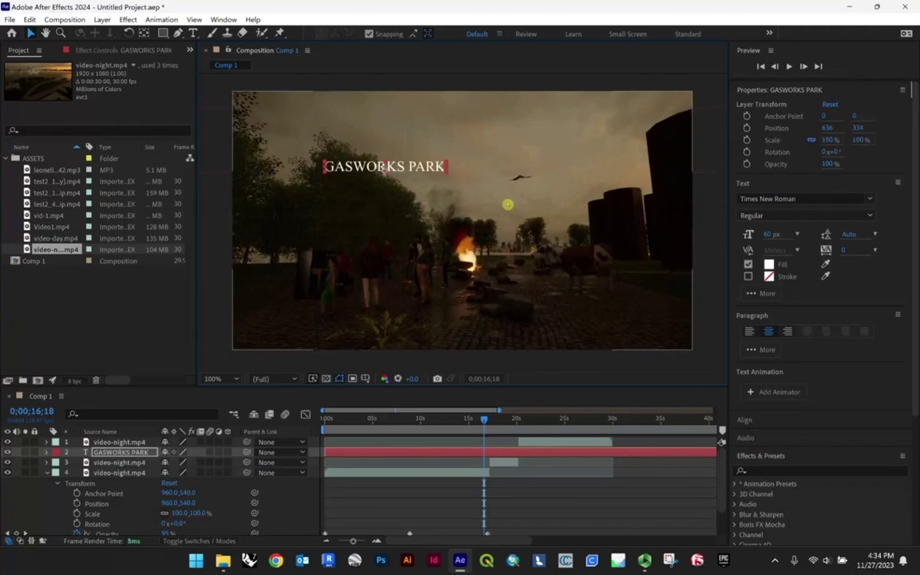
- Scale the GASWORKS PARK title to about 188.6% and move it to about 1022, 234 in the sky above the campfire
left_click_drag(515, 200, 495, 145)
key("comma")
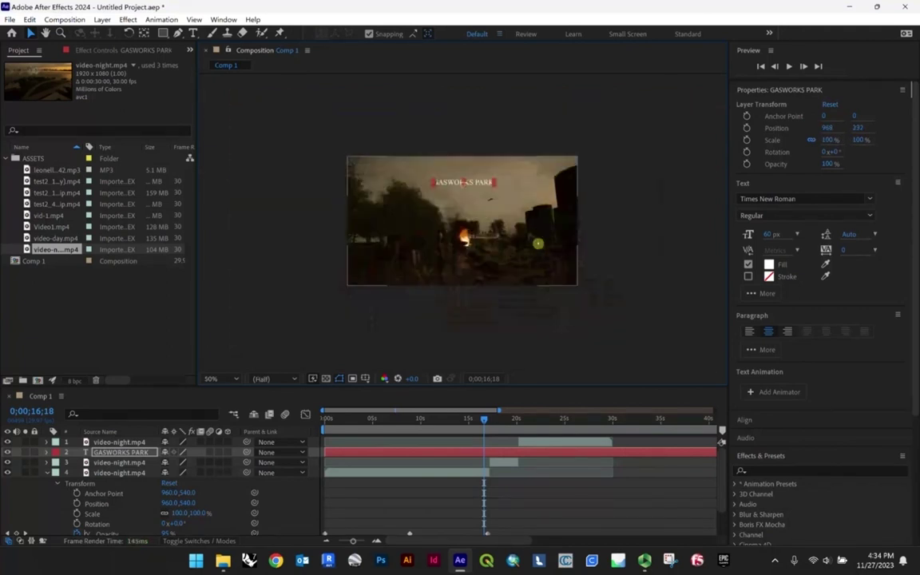
left_click_drag(490, 183, 504, 177)
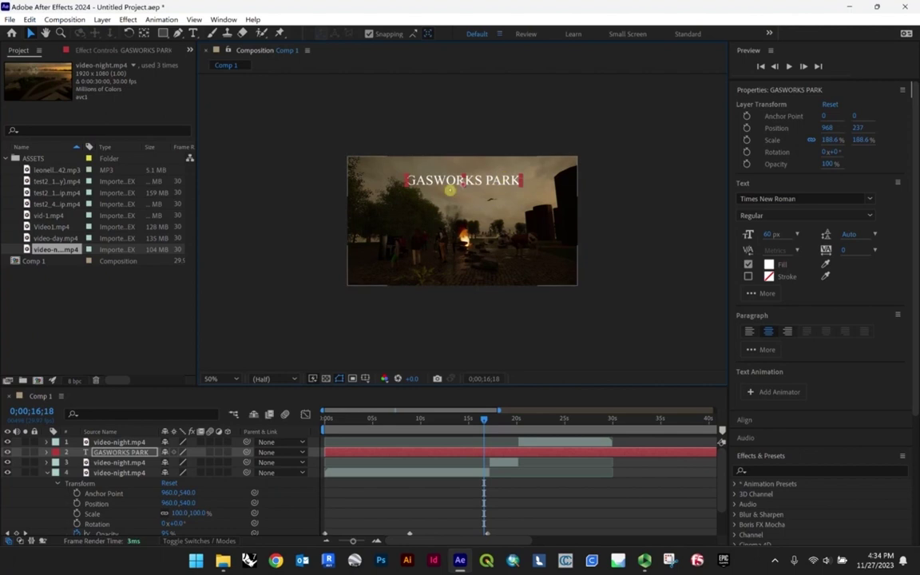
key("slash")
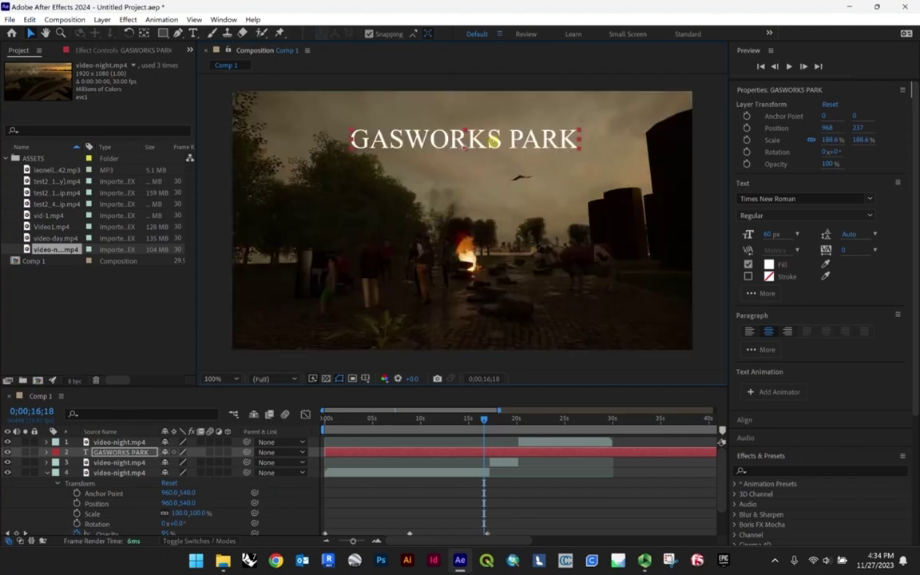
left_click_drag(493, 145, 505, 144)
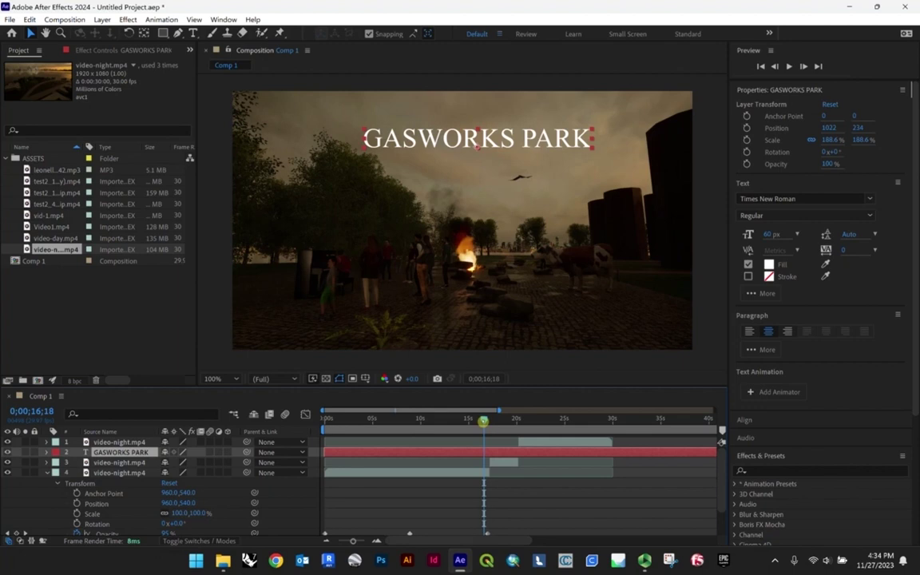
- Scrub to 0;00;20;25 and back to 0;00;17;14, comparing the title layer's duration with the later and middle video-night.mp4 segments
left_click_drag(338, 417, 524, 417)
left_click(120, 442)
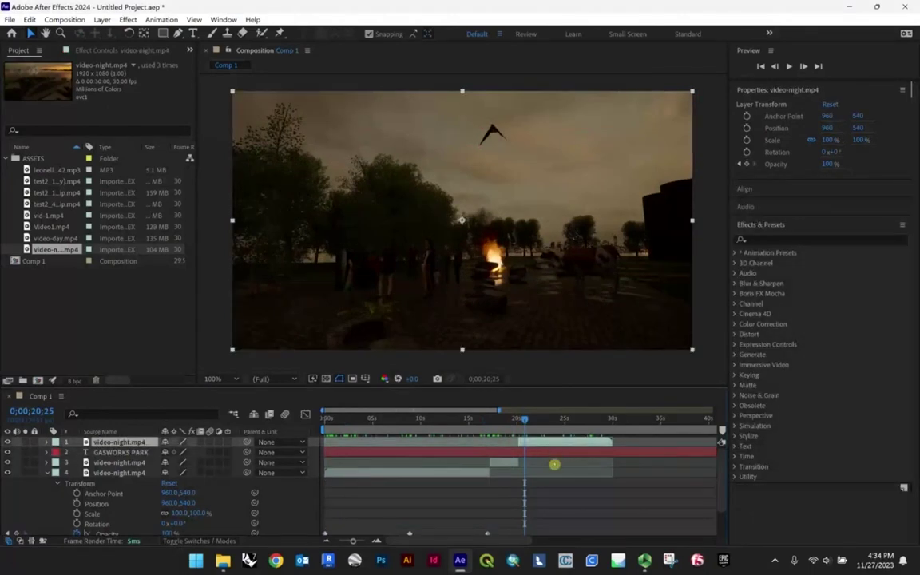
left_click_drag(524, 419, 492, 418)
left_click(479, 452)
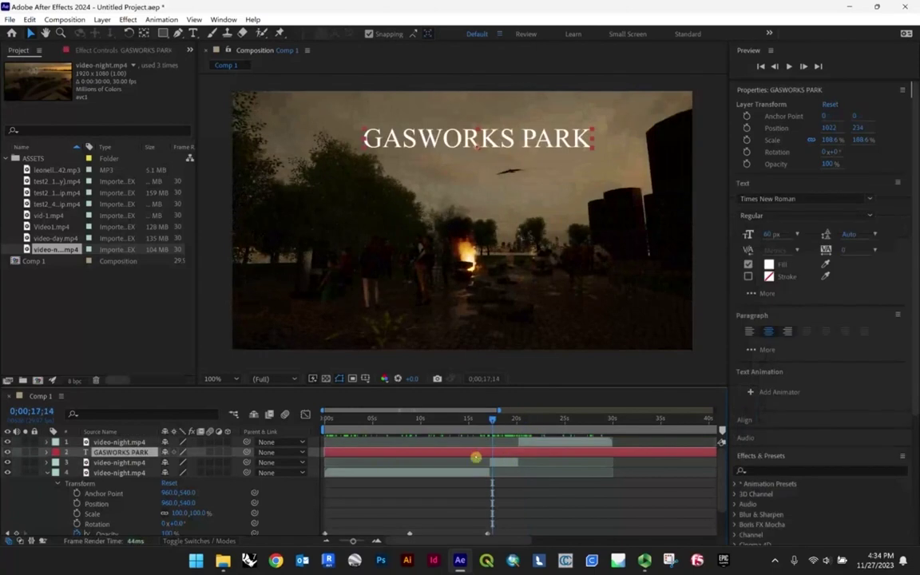
left_click(504, 461)
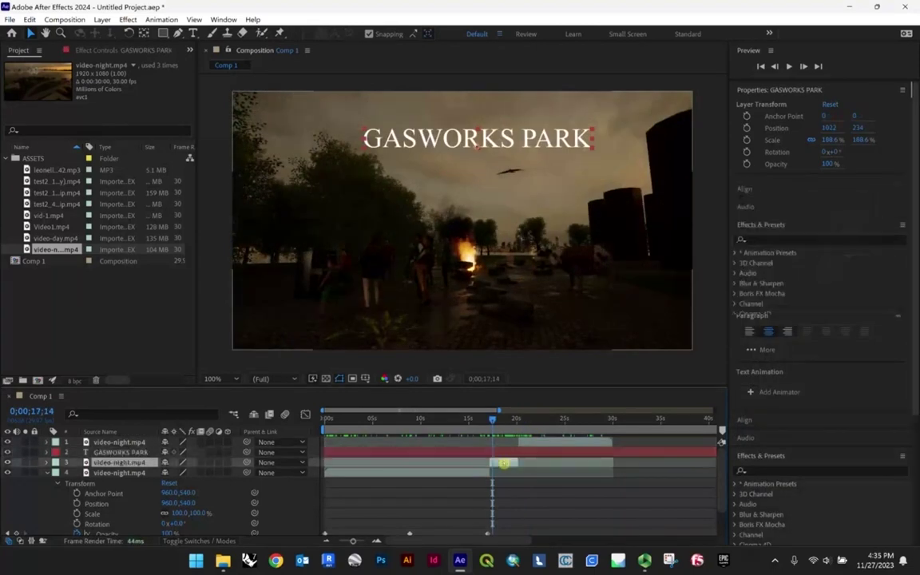
- Trim both ends of the GASWORKS PARK layer so it spans only the middle video-night.mp4 segment
left_click(504, 452)
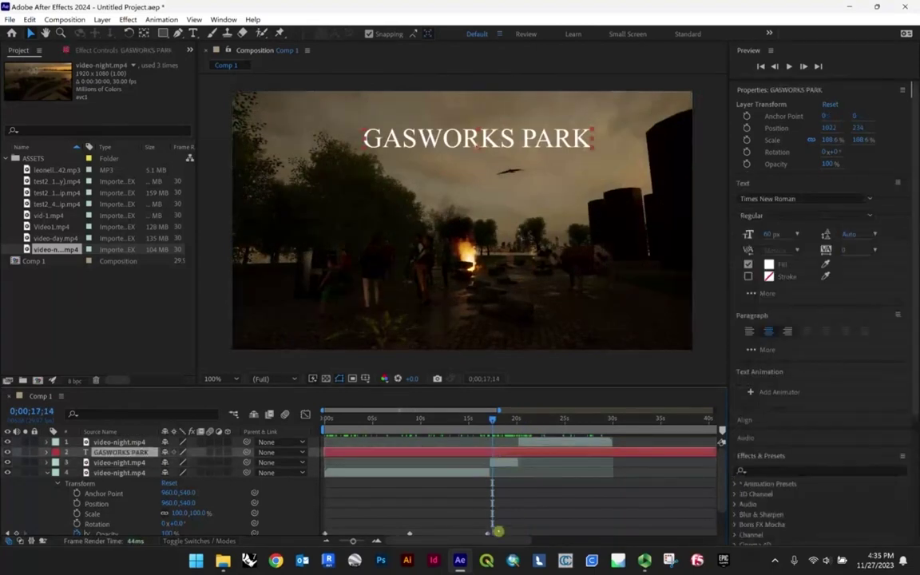
scroll(519, 479, "down", 3)
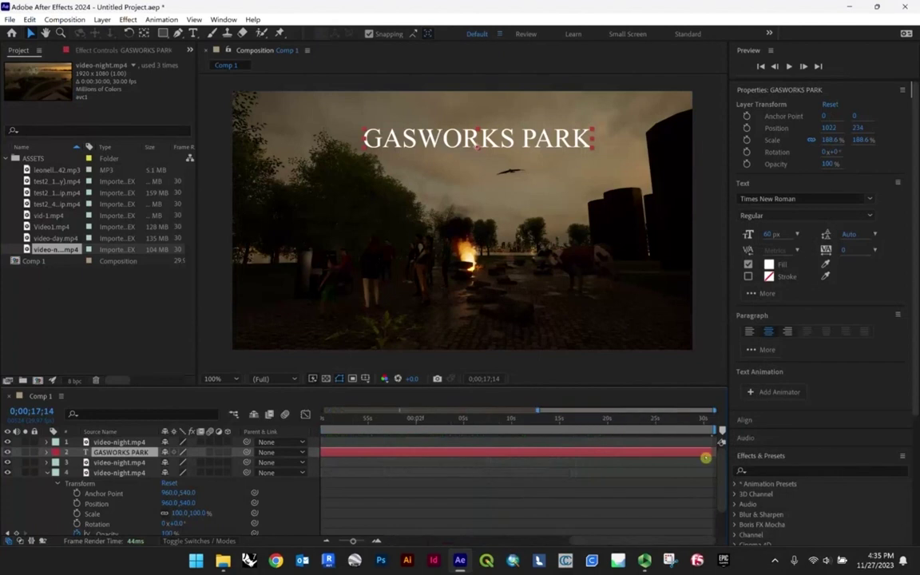
left_click_drag(708, 454, 457, 454)
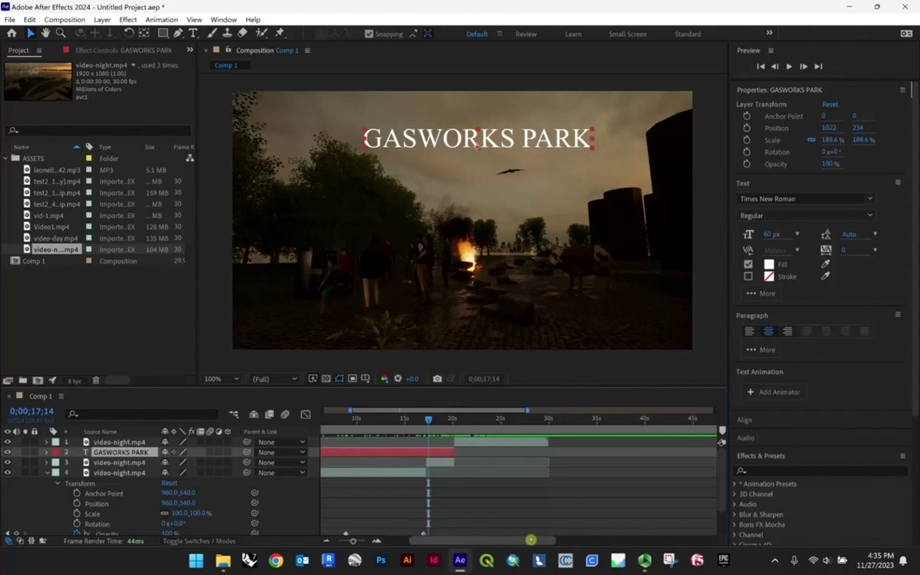
left_click_drag(529, 540, 441, 538)
left_click_drag(324, 452, 488, 455)
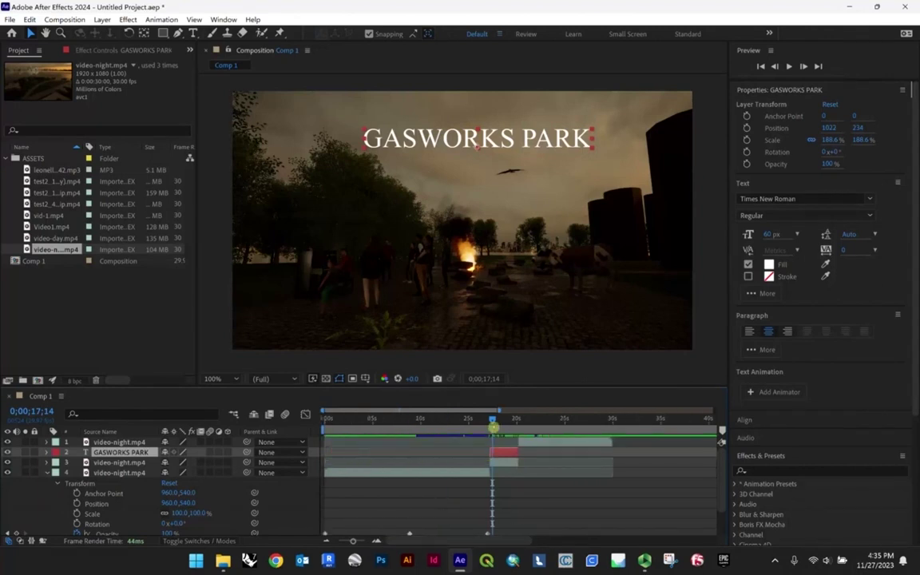
- Preview the footage from just before the title to past its end, examining where the title appears and disappears
left_click(488, 420)
key("space")
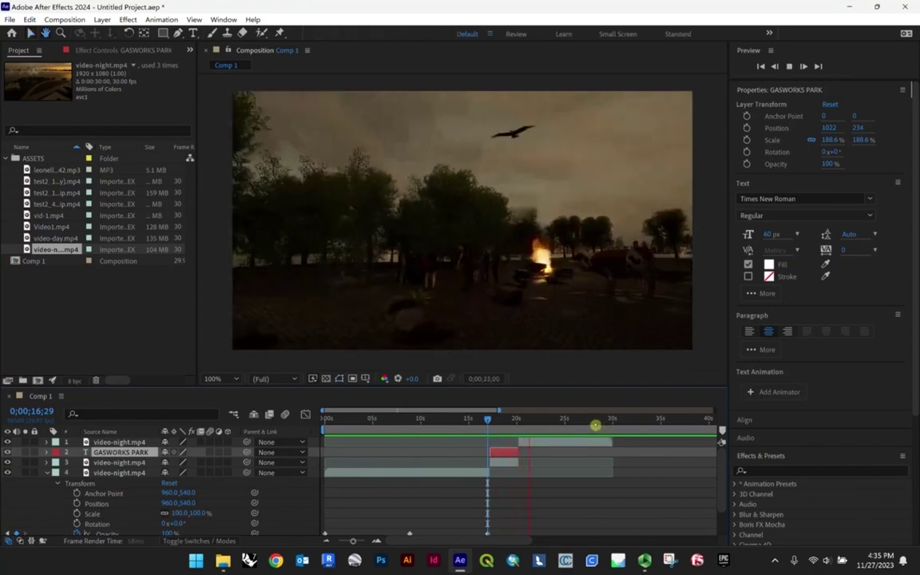
left_click(492, 421)
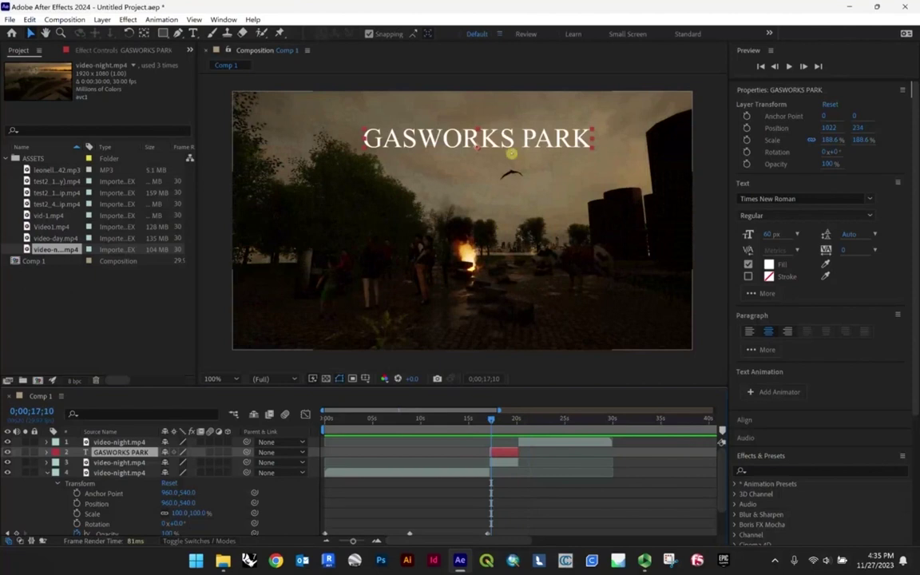
key("space")
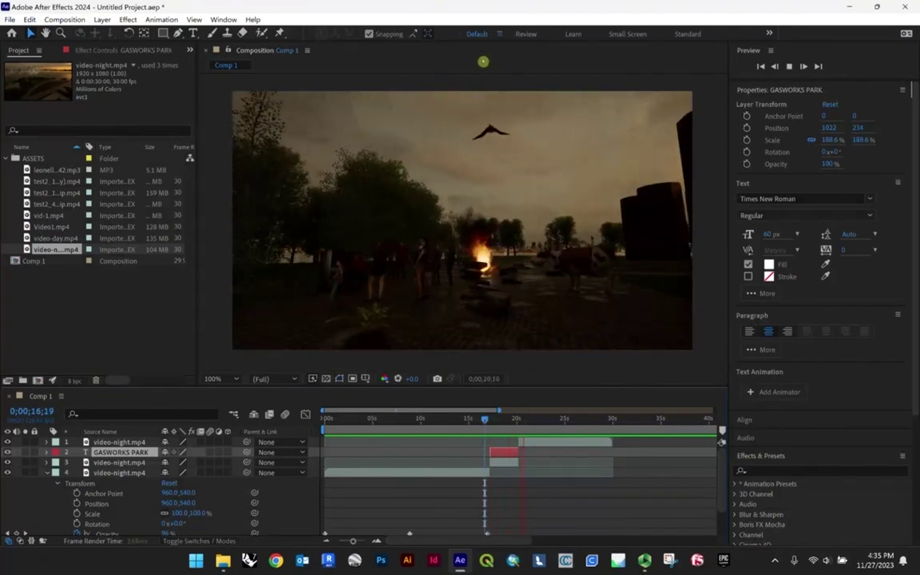
left_click(533, 426)
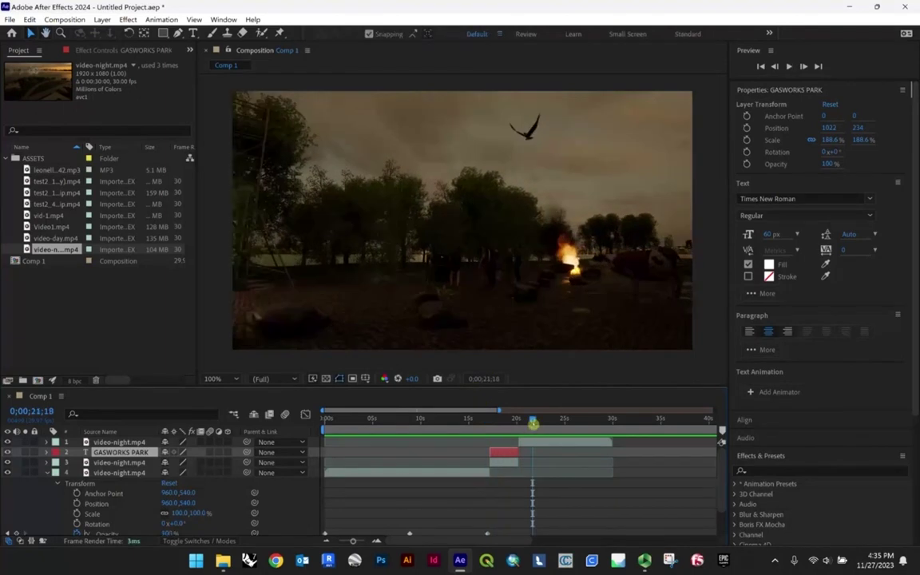
left_click_drag(533, 425, 482, 423)
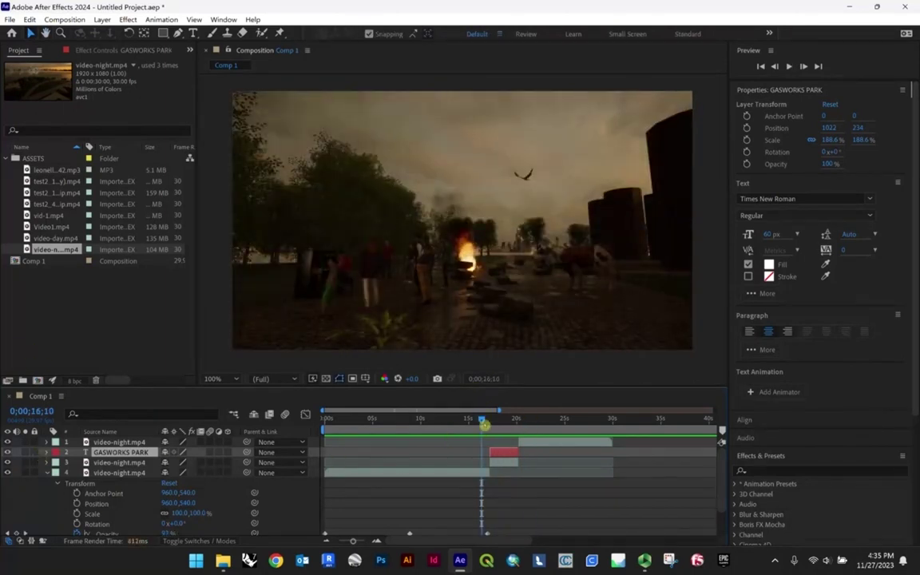
- Add a first Position keyframe to the GASWORKS PARK layer at its start, 0;00;17;07, keeping the position at 1022, 234
left_click_drag(484, 424, 490, 424)
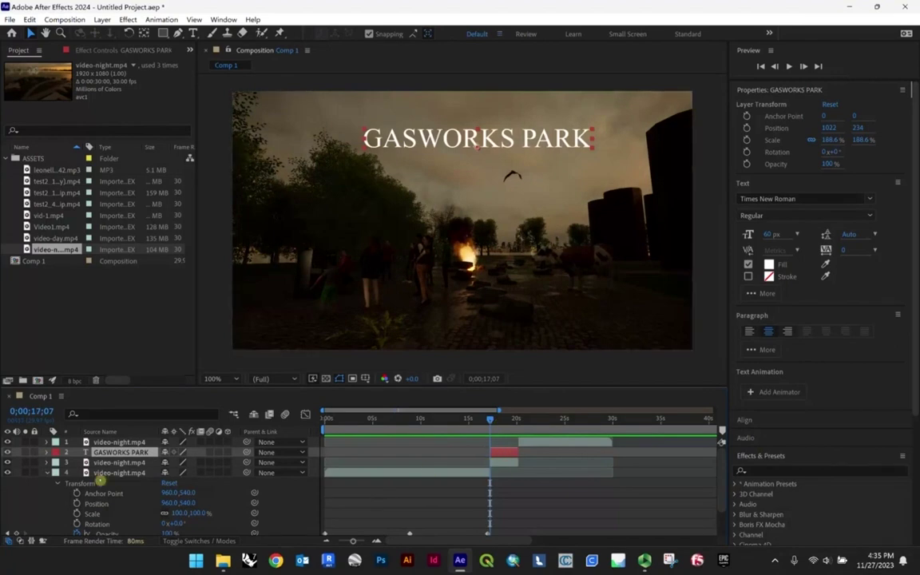
left_click(46, 452)
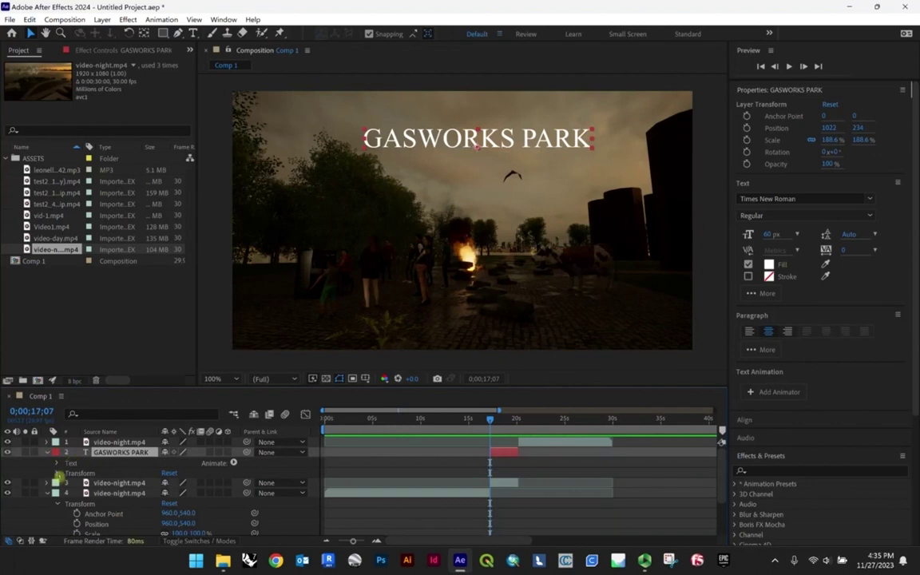
left_click(57, 473)
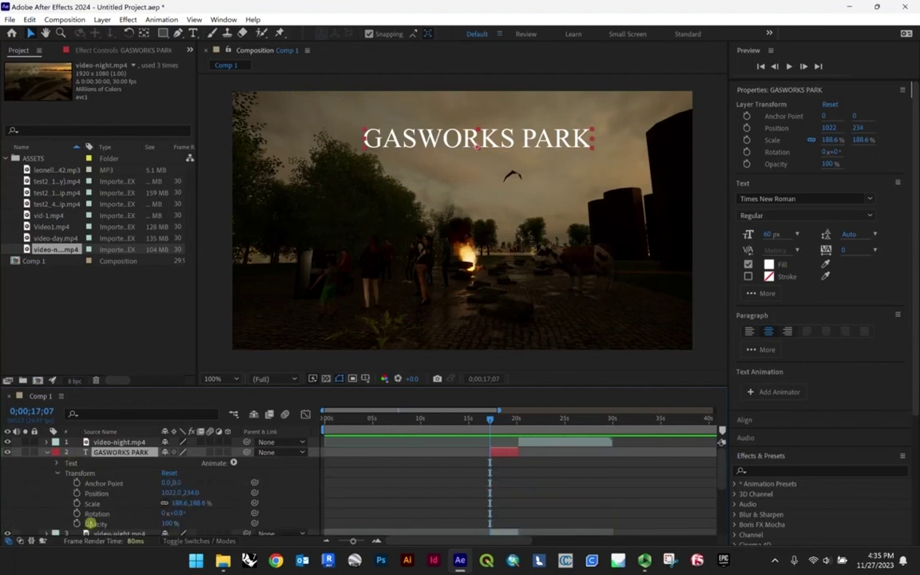
scroll(80, 460, "down", 2)
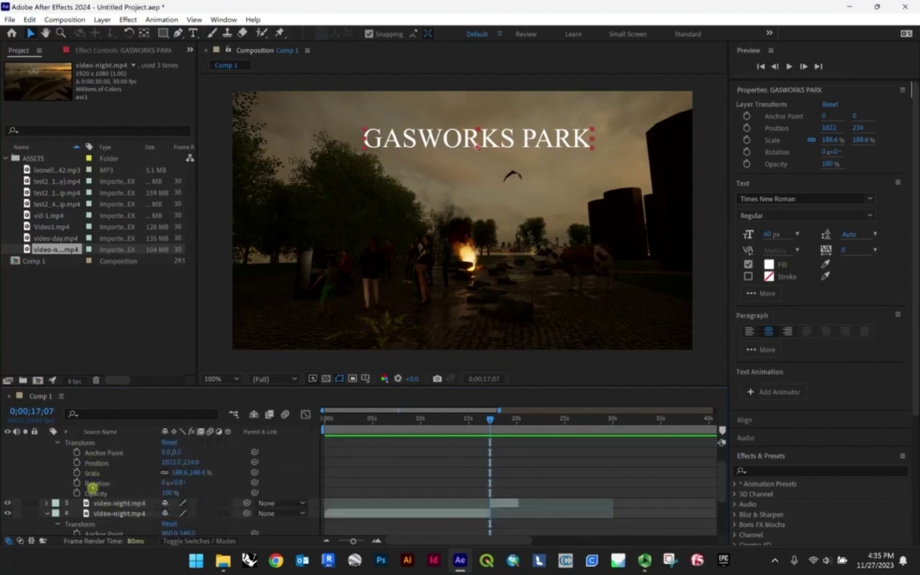
scroll(130, 493, "up", 2)
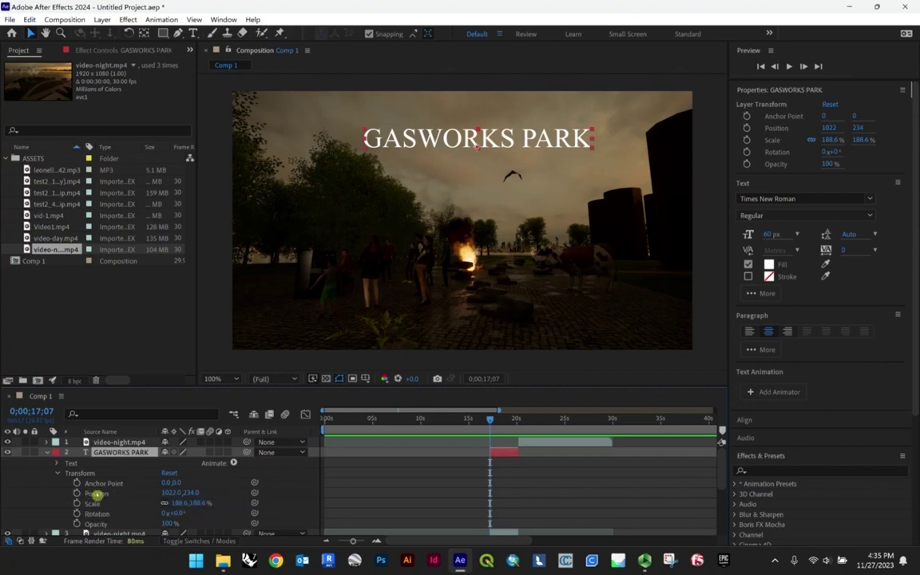
left_click(76, 495)
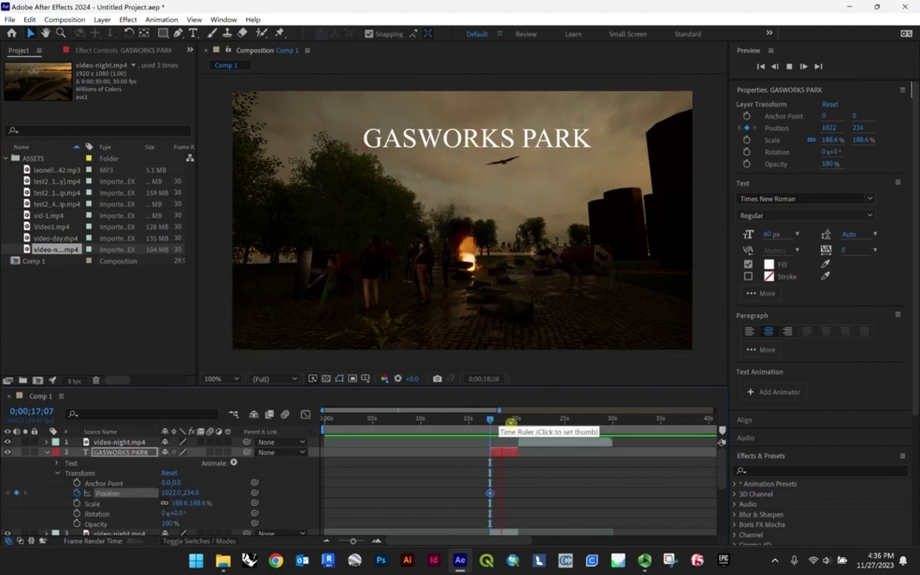
- Move the current time to 0;00;18;17 and play the title segment through past its end to 0;00;20;27
left_click(503, 420)
key("v")
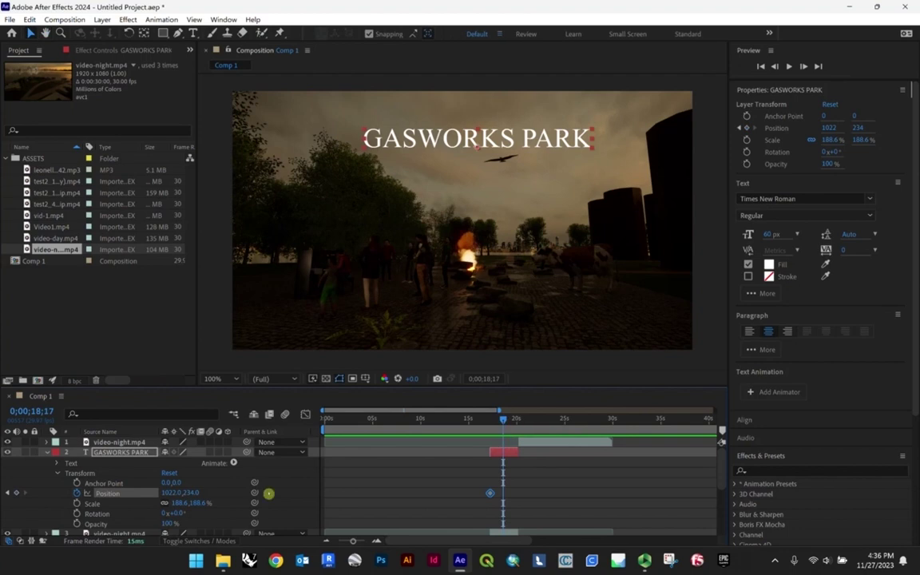
key("space")
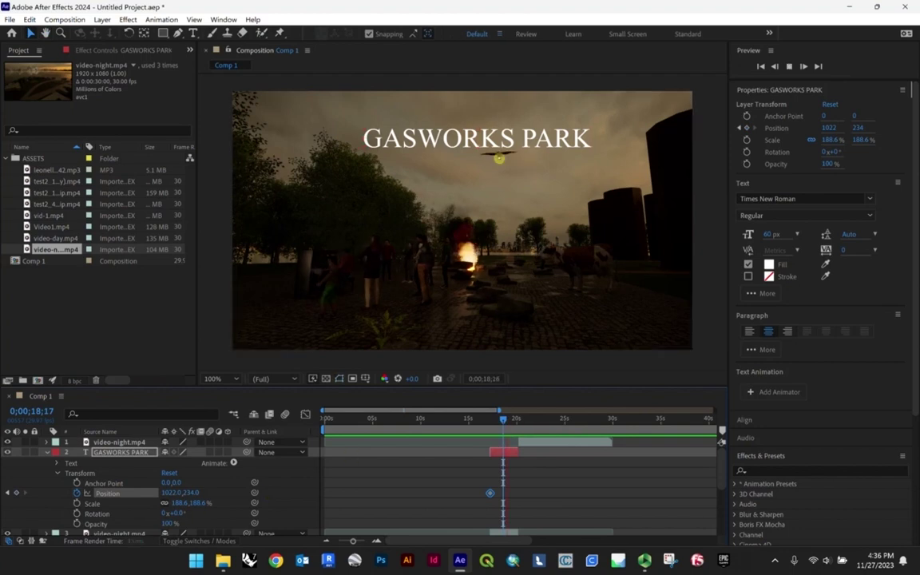
key("space")
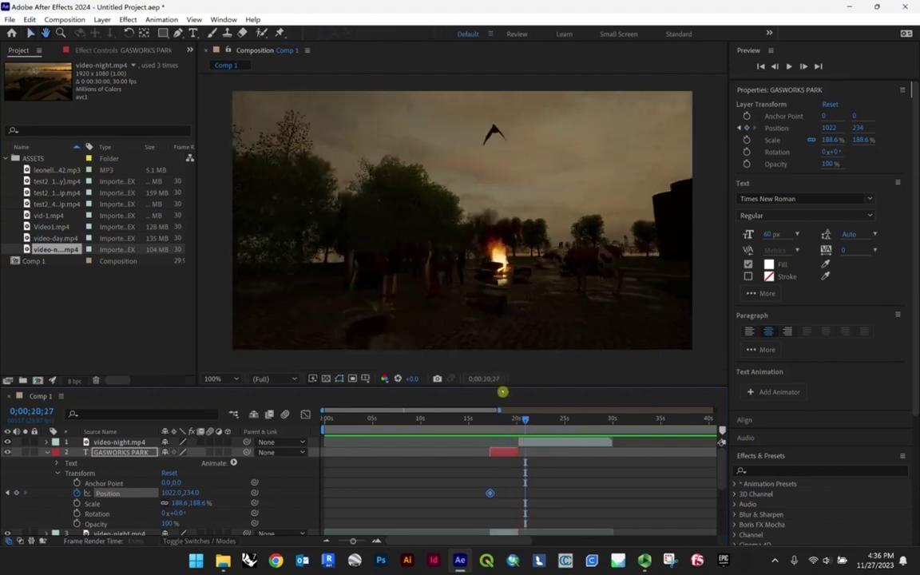
- Add a second Position keyframe to the GASWORKS PARK layer at 0;00;20;05, moving the title up to 1022, 94, and preview the motion
left_click_drag(521, 418, 517, 418)
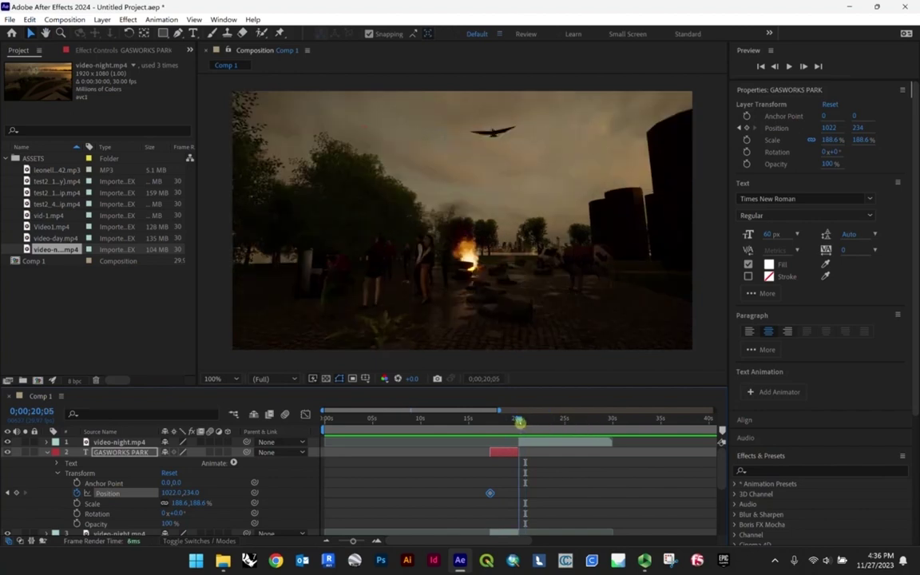
left_click_drag(453, 136, 502, 108)
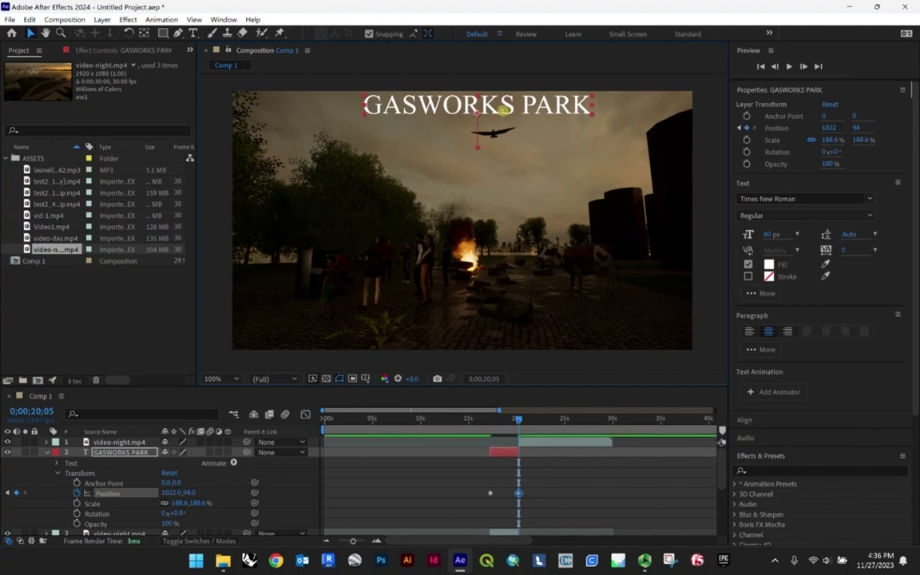
left_click(477, 419)
key("space")
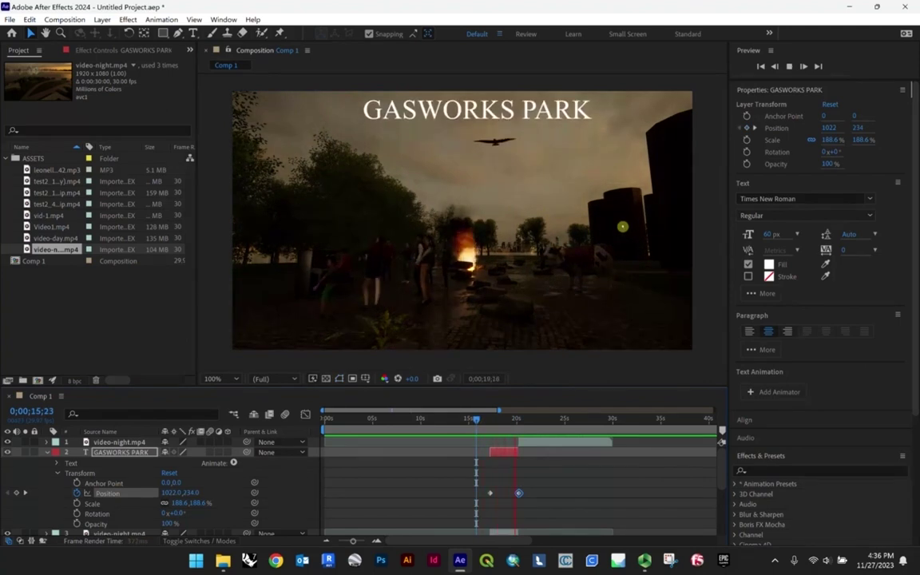
key("space")
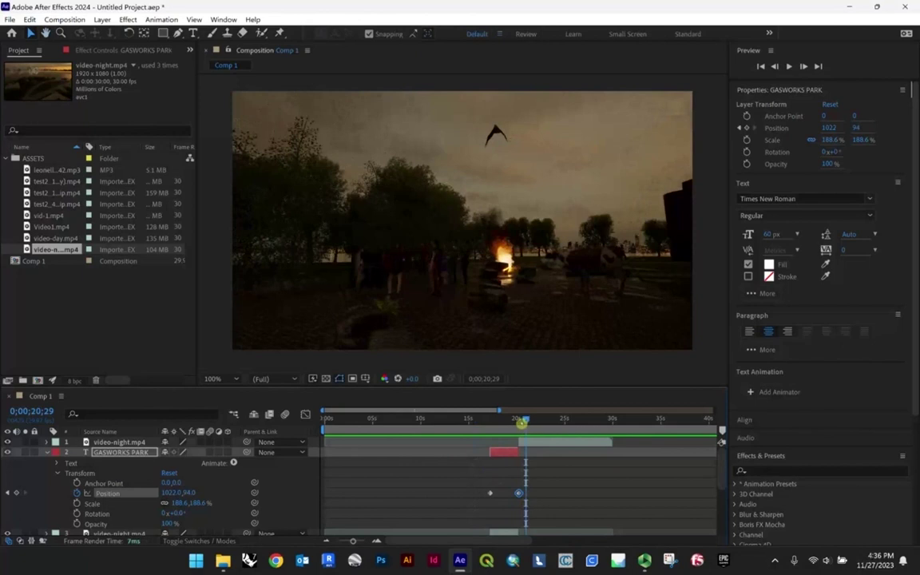
- Delay the first Position keyframe, trying 0;00;19;00 before settling at 0;00;18;13, and play back the title's upward motion
key("j")
key("space")
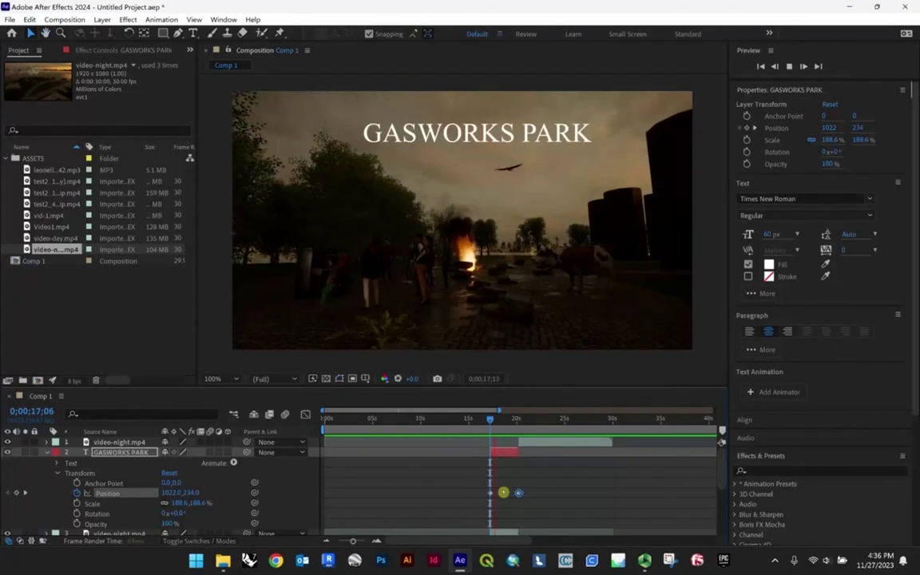
key("space")
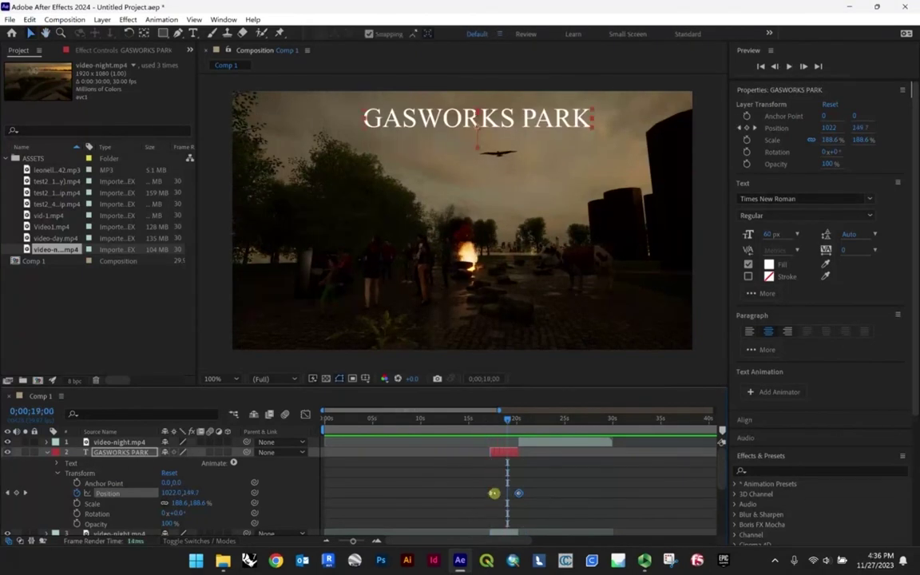
left_click_drag(499, 496, 500, 494)
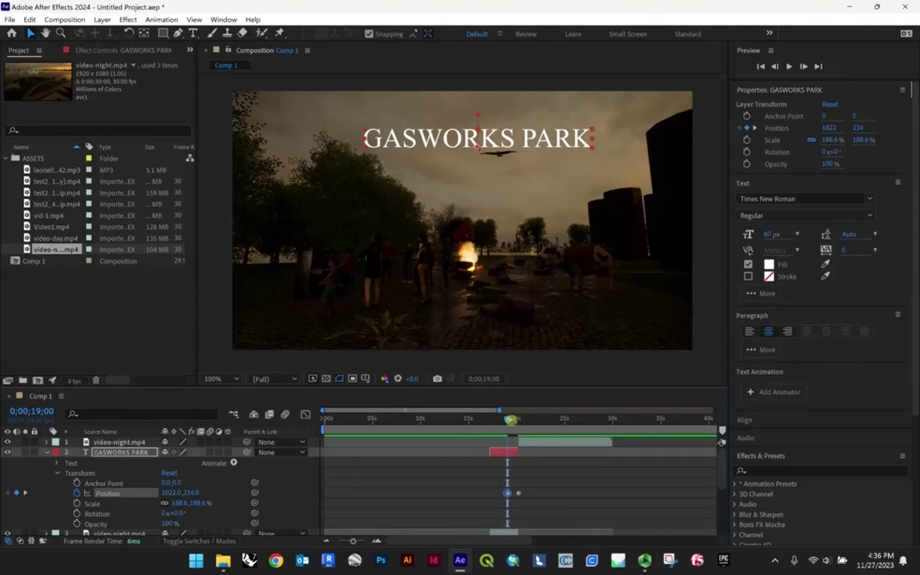
left_click_drag(510, 419, 477, 418)
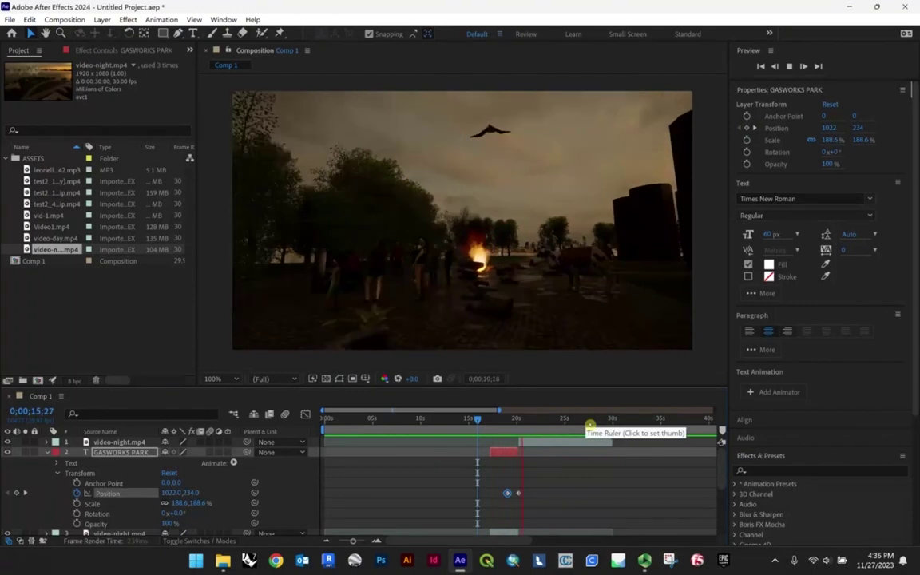
key("space")
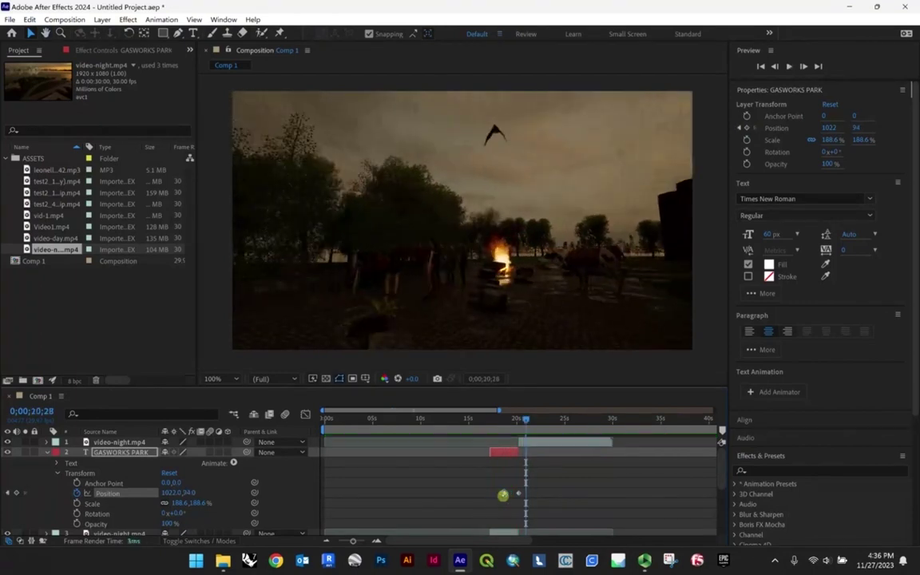
key("space")
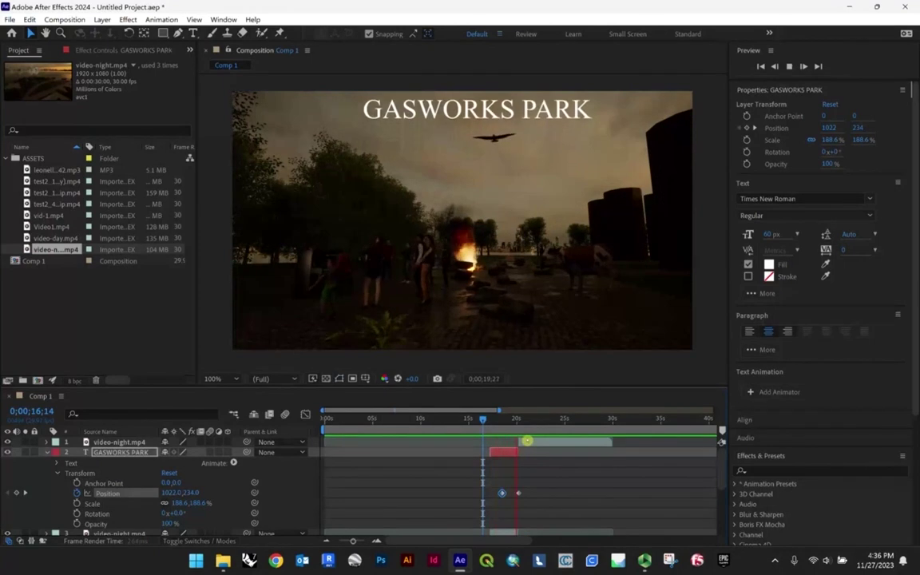
key("space")
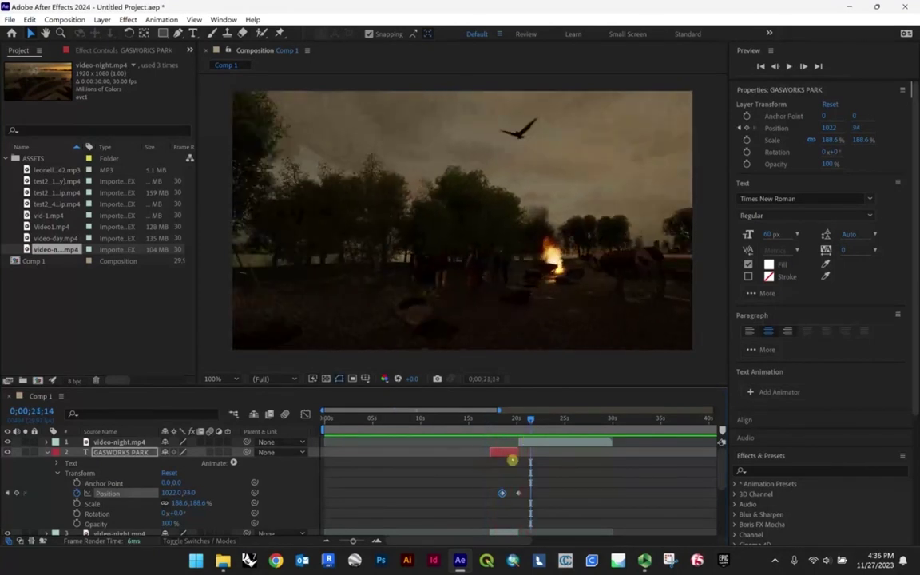
- Add Opacity keyframes to the GASWORKS PARK layer, 100% at 0;00;18;13 and 0% at 0;00;20;05, and preview the fade-out
left_click(506, 457)
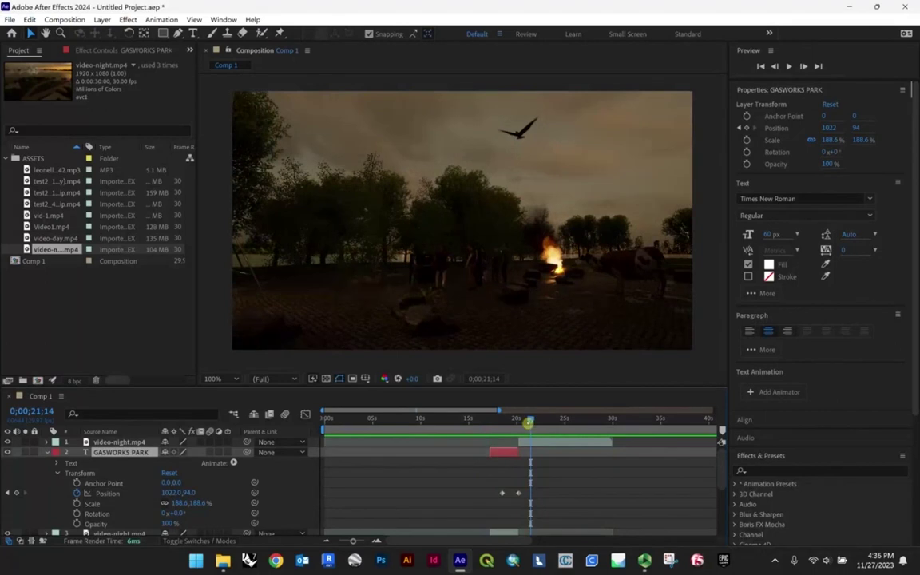
left_click_drag(528, 423, 502, 421)
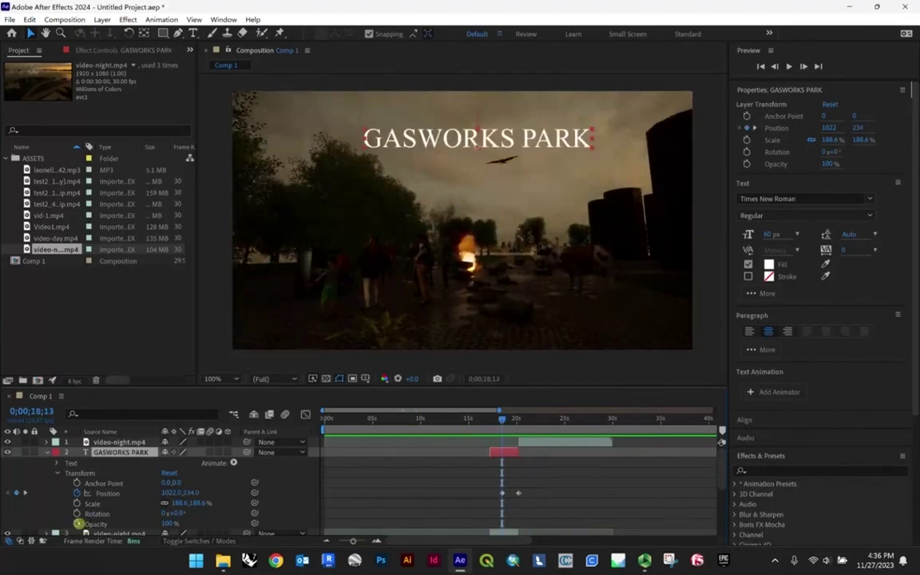
left_click(77, 523)
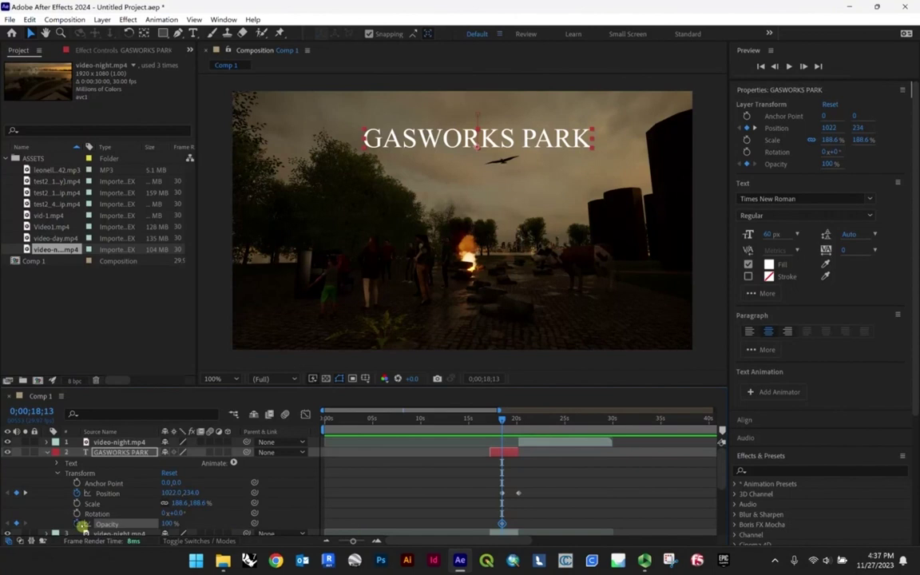
left_click_drag(509, 421, 515, 421)
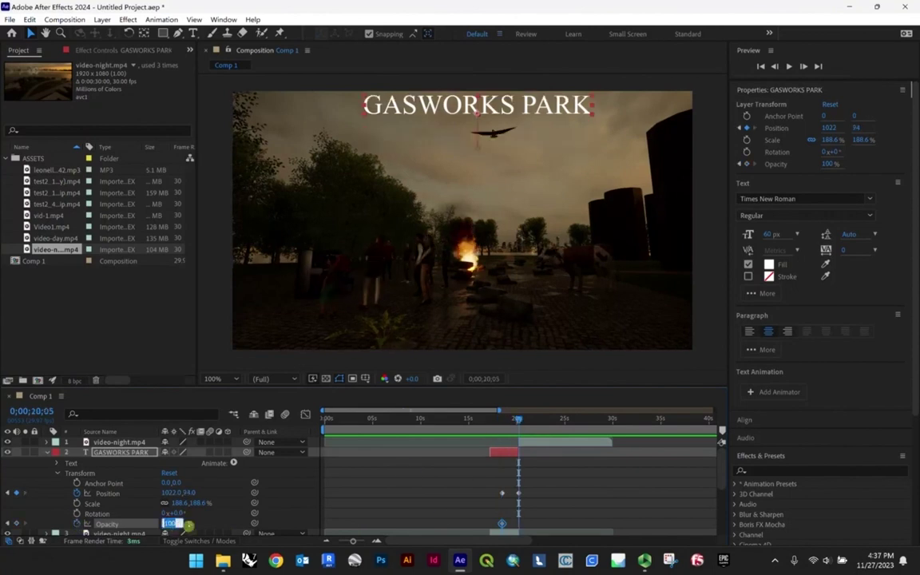
key("Return")
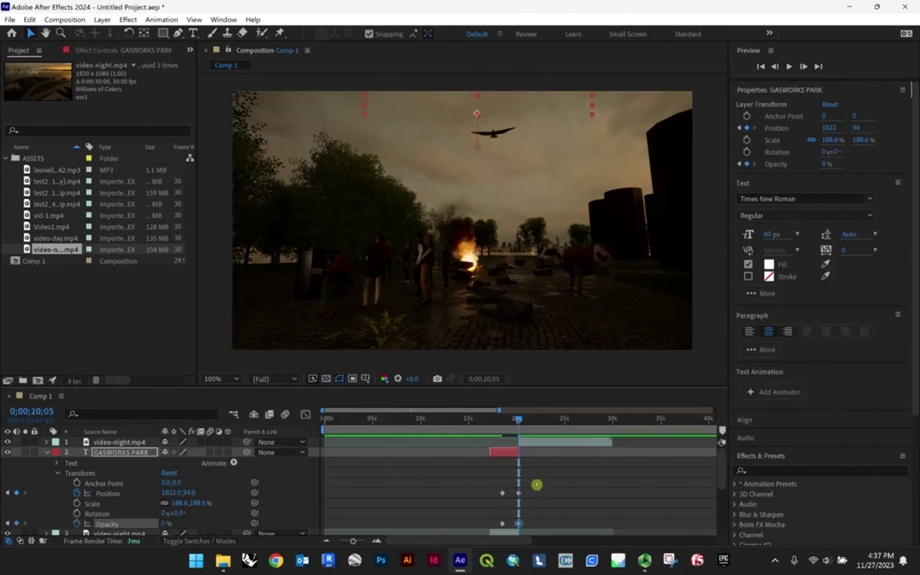
left_click_drag(519, 421, 489, 427)
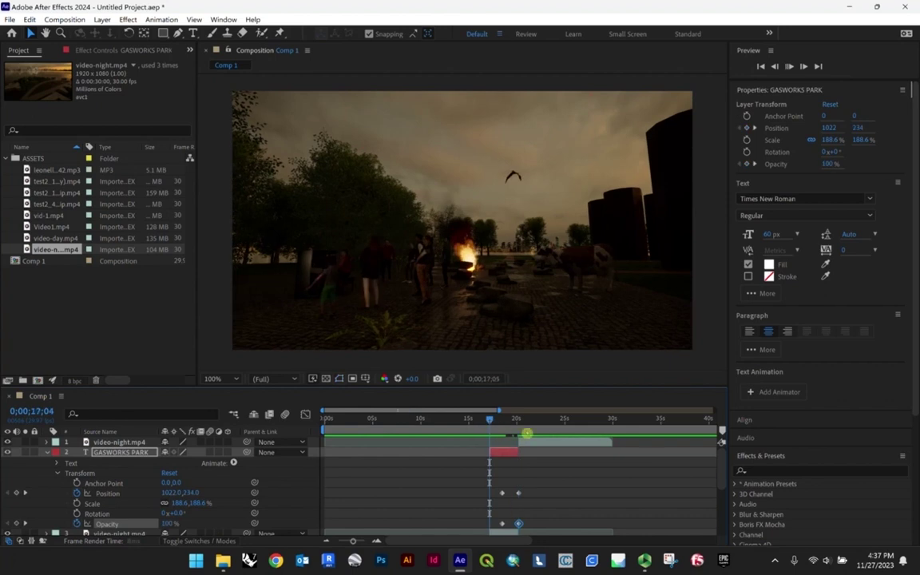
key("space")
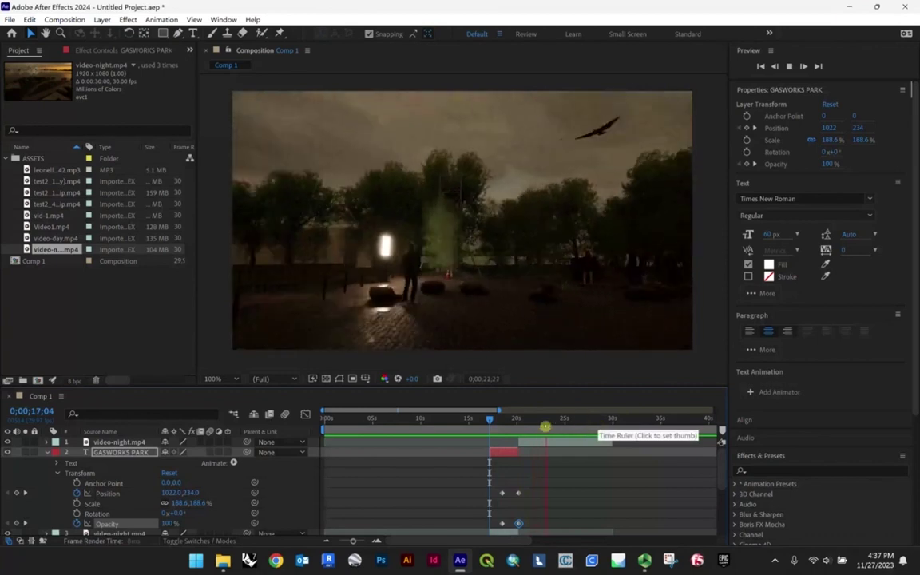
- Scale the GASWORKS PARK title up uniformly to 348.6% and play back the title segment
left_click_drag(545, 426, 508, 430)
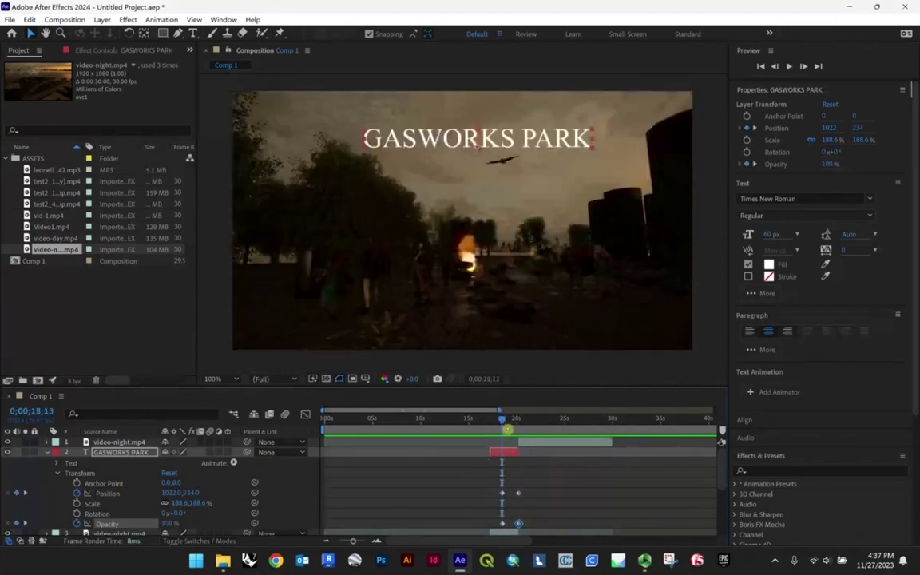
left_click_drag(591, 128, 641, 117)
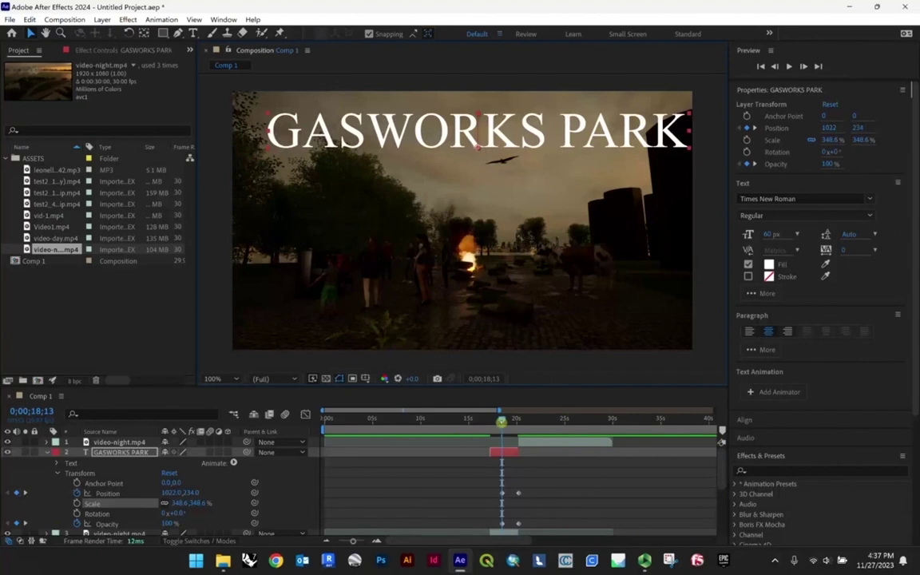
left_click_drag(501, 422, 495, 425)
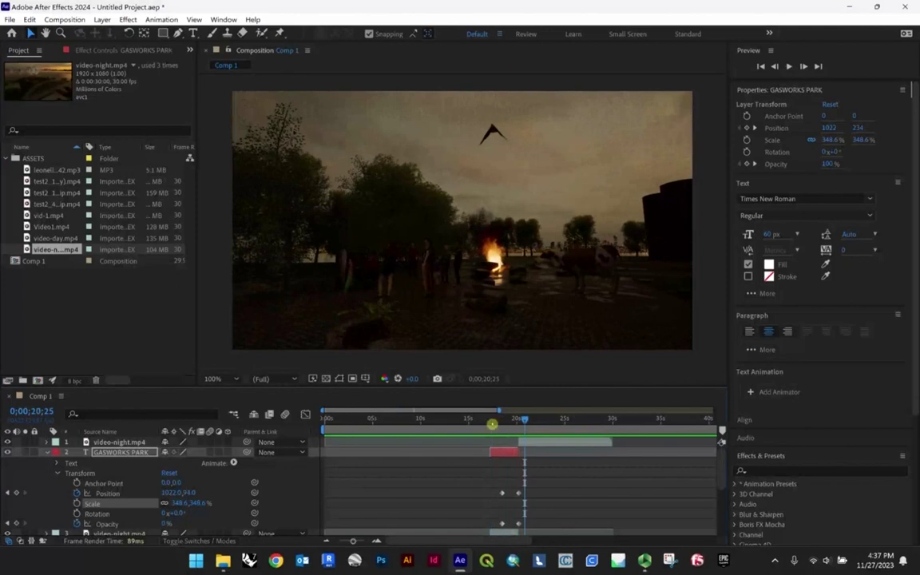
left_click(492, 422)
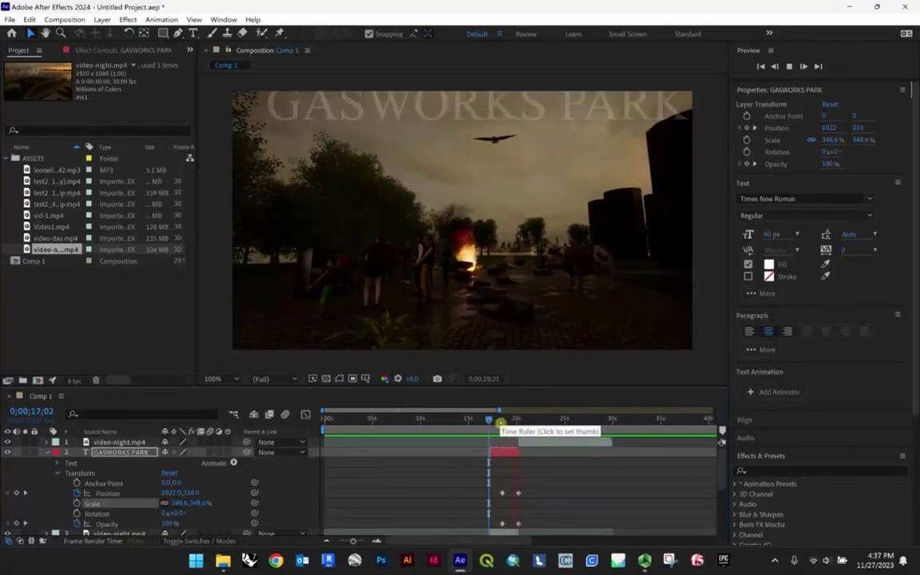
key("space")
- Collapse the GASWORKS PARK layer's properties and replay the enlarged title's motion and fade from just before its start
scroll(511, 427, "down", 2)
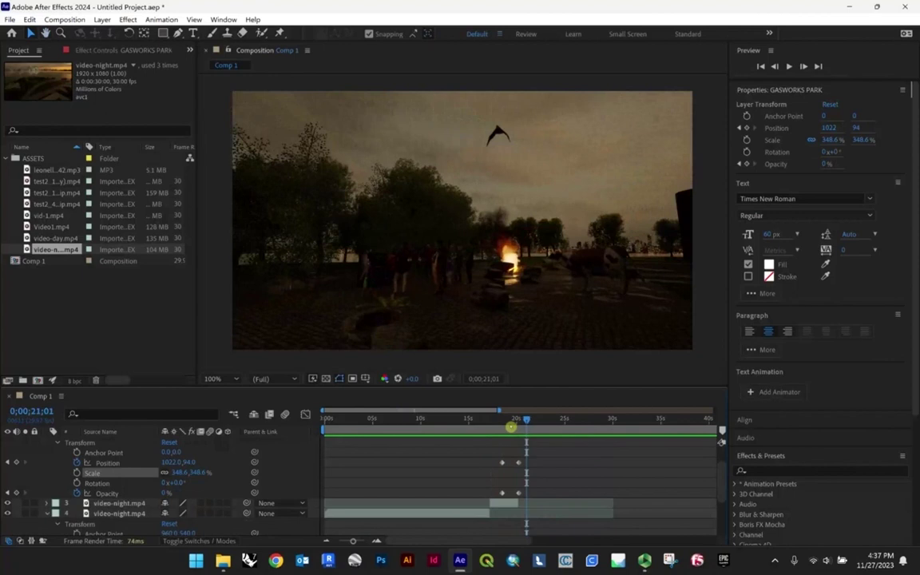
scroll(512, 428, "up", 2)
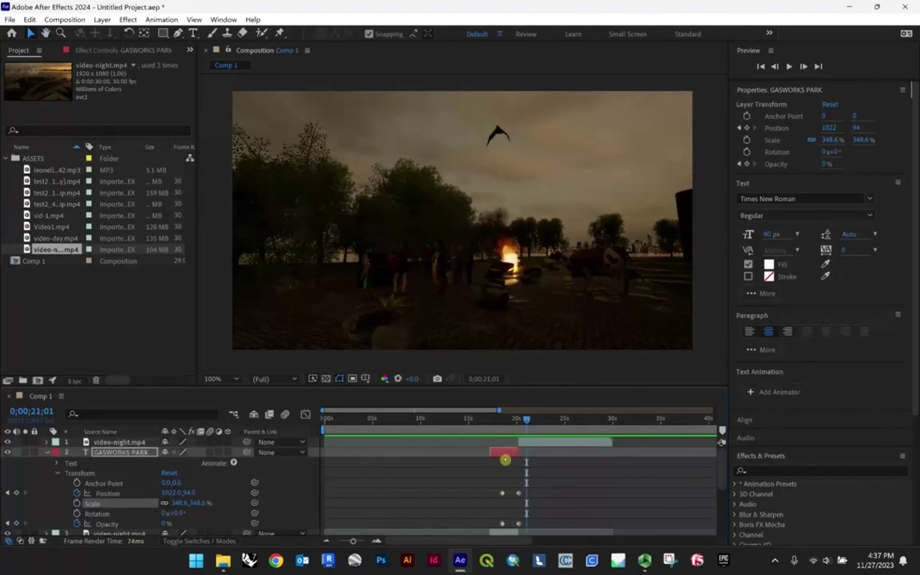
left_click(49, 456)
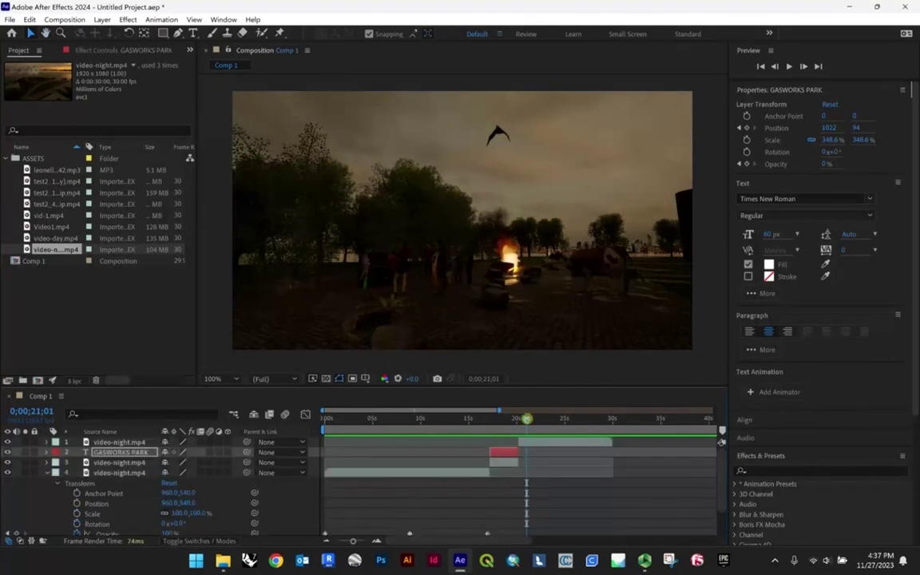
left_click_drag(524, 419, 489, 422)
key("space")
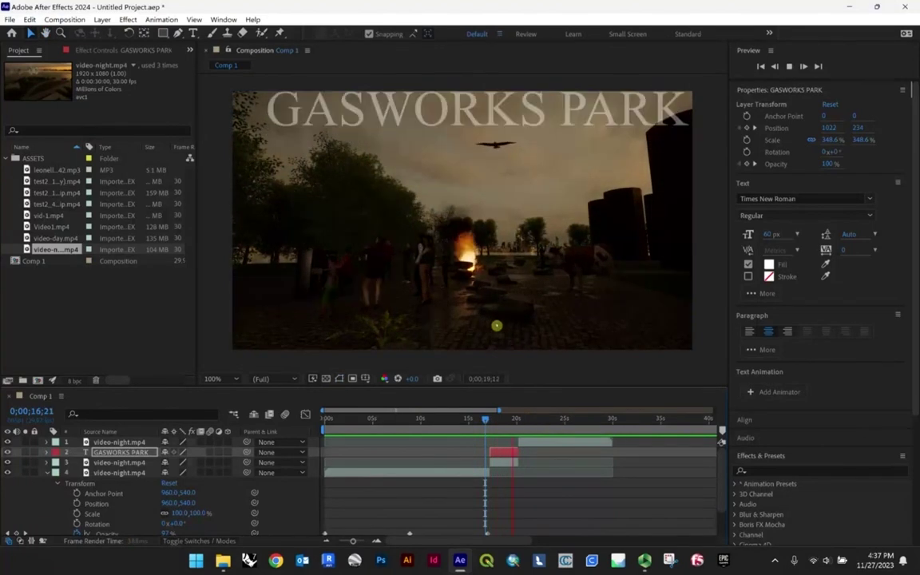
key("space")
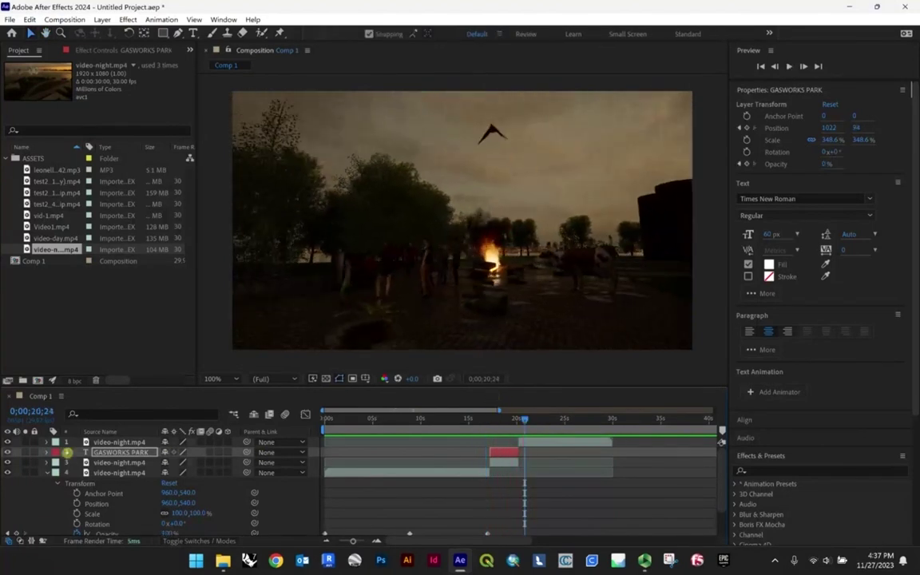
- Move the title to 958, 234 at the first Position keyframe, 0;00;18;13, and preview its motion
left_click(47, 452)
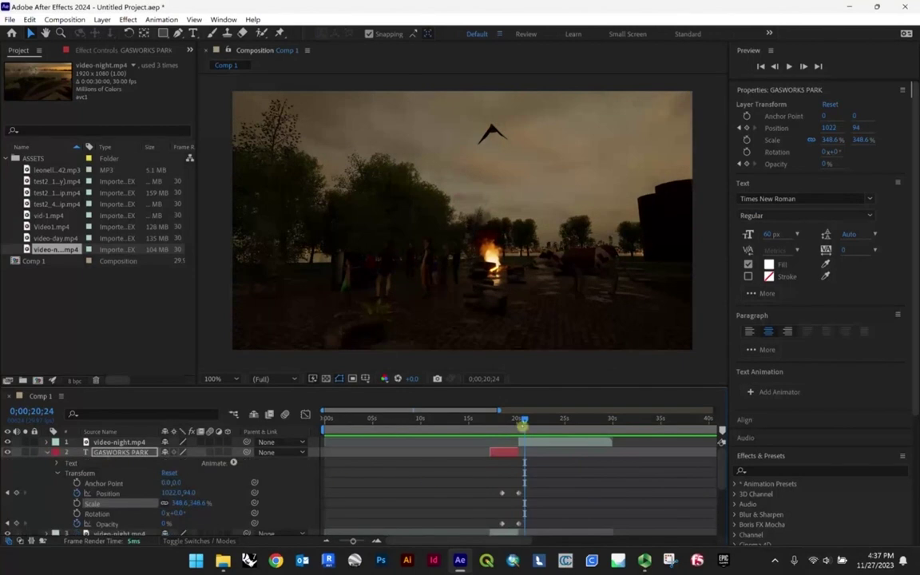
left_click_drag(521, 425, 501, 426)
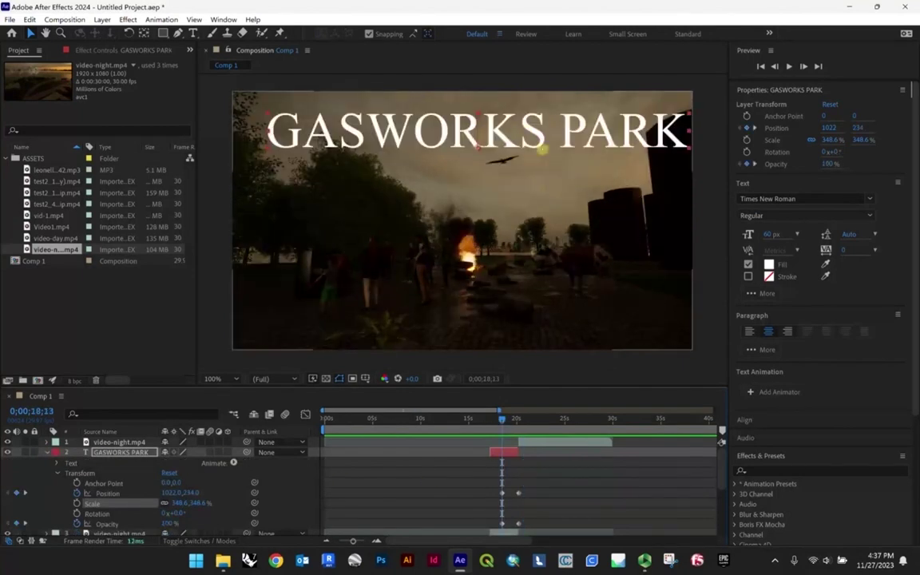
left_click_drag(510, 139, 496, 139)
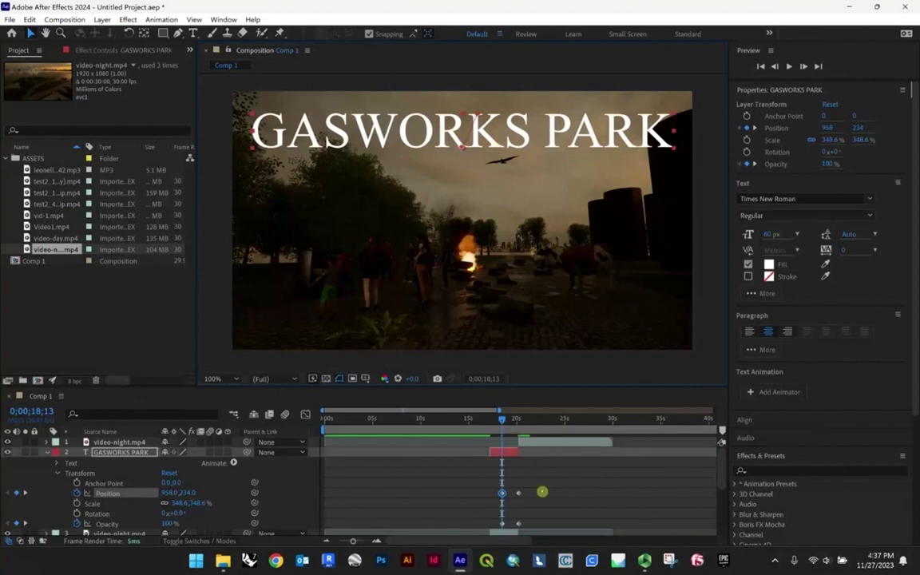
mouse_move(505, 420)
left_mouse_down()
mouse_move(520, 422)
mouse_move(505, 429)
left_mouse_up()
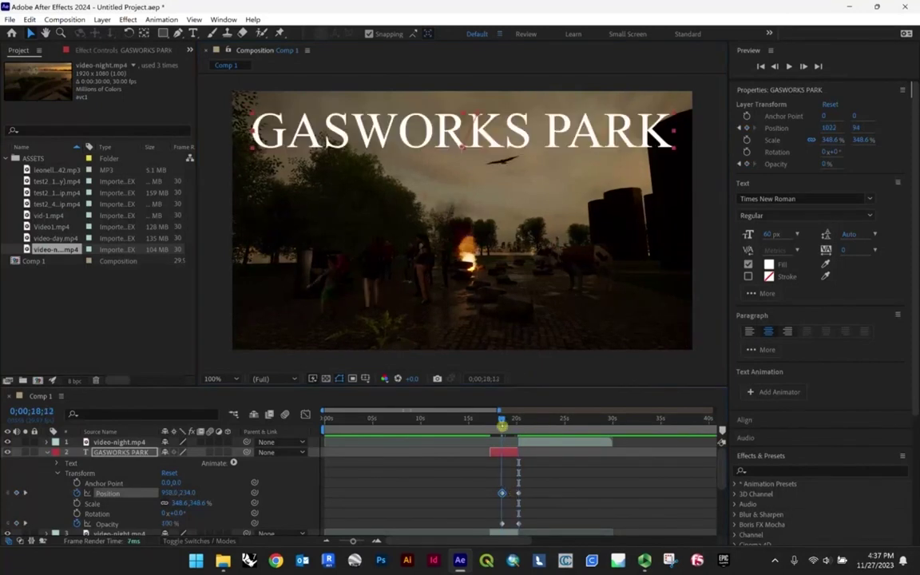
key("space")
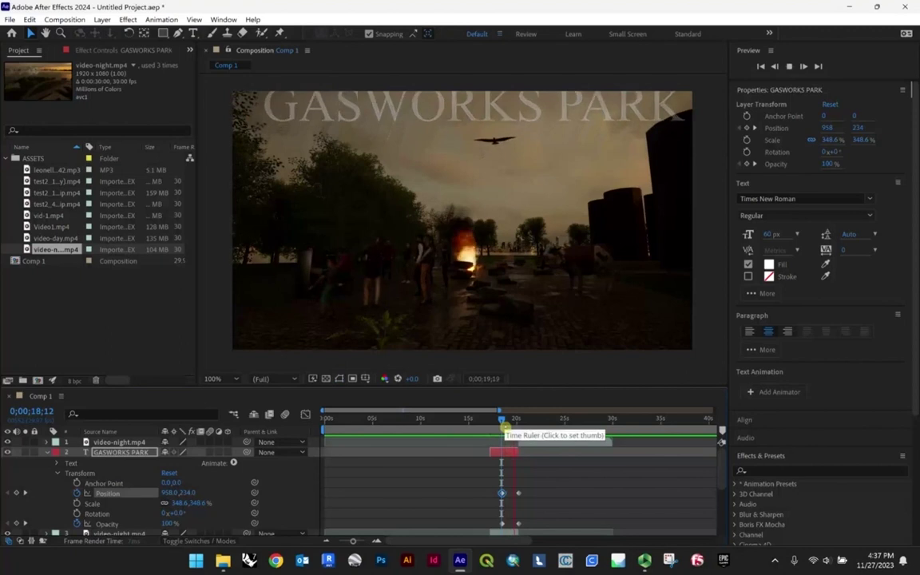
key("space")
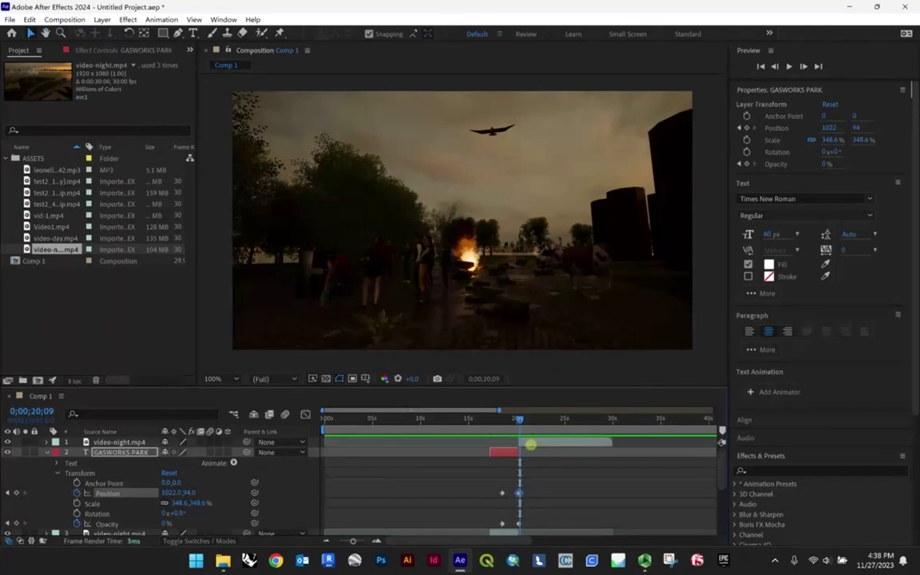
- Move the GASWORKS PARK title to 960, -80 at the second Position keyframe and preview it rising out of frame
scroll(483, 236, "down", 2)
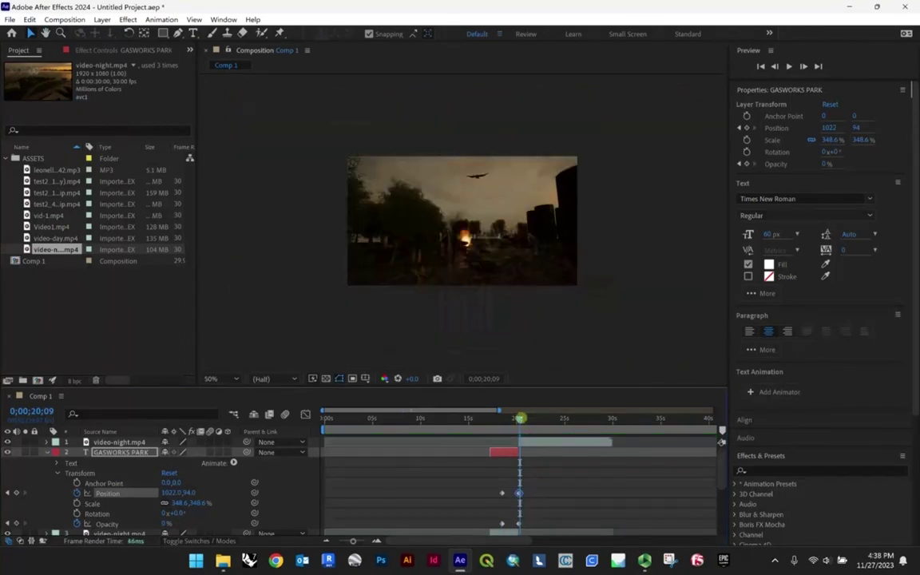
left_click_drag(520, 418, 505, 421)
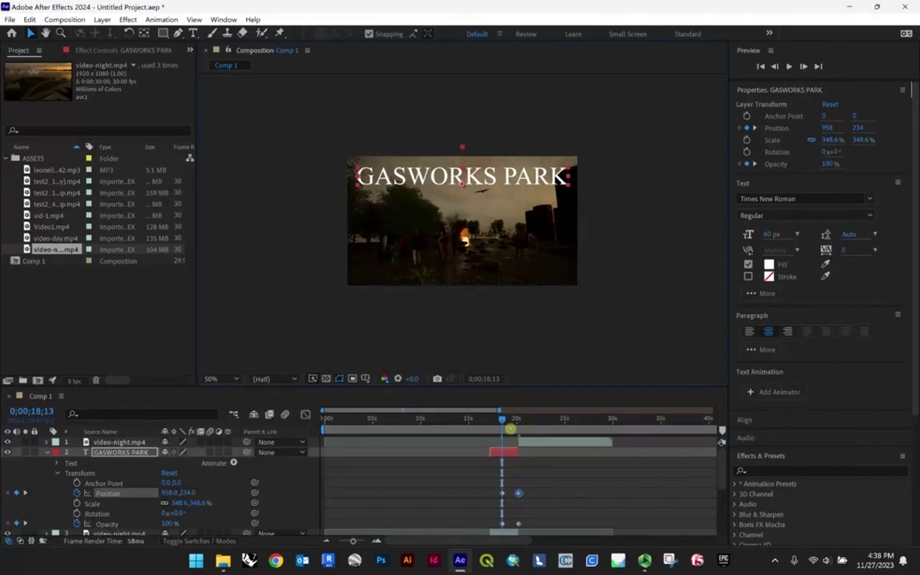
left_click_drag(503, 421, 489, 426)
key("space")
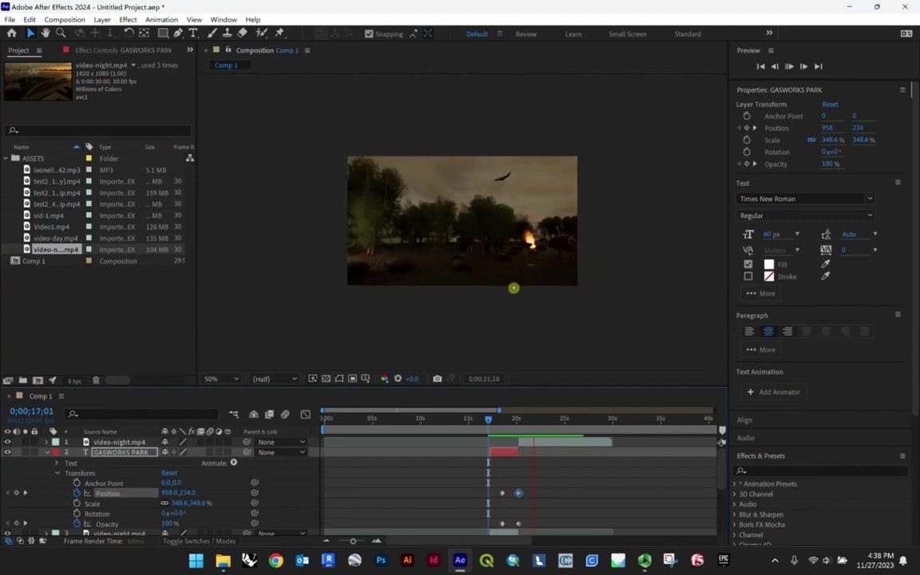
key("space")
scroll(506, 424, "down", 2)
scroll(499, 473, "up", 2)
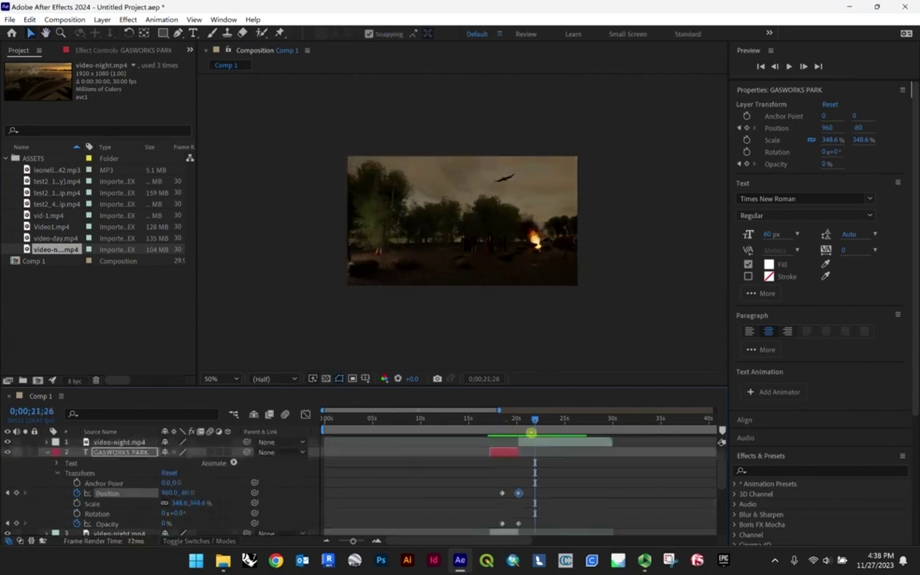
- Go to the end of the night clip and look through the ASSETS footage, selecting test2_1 - Clip (copy).mp4
left_click_drag(489, 434, 604, 433)
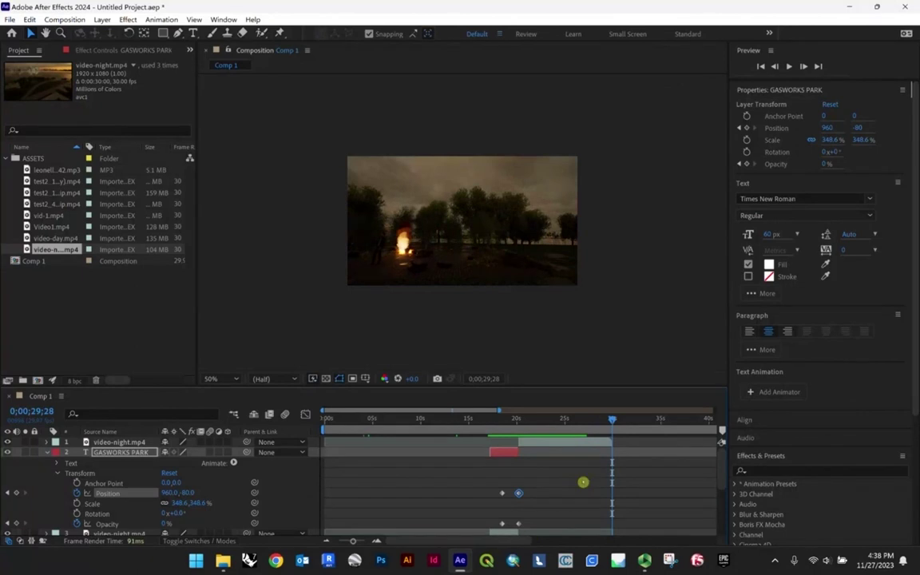
left_click_drag(352, 542, 326, 543)
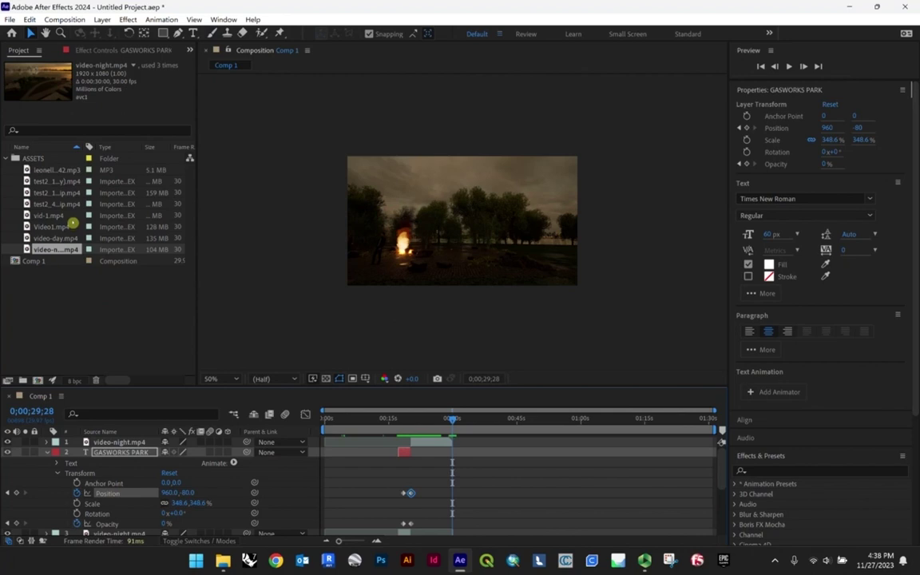
left_click(51, 202)
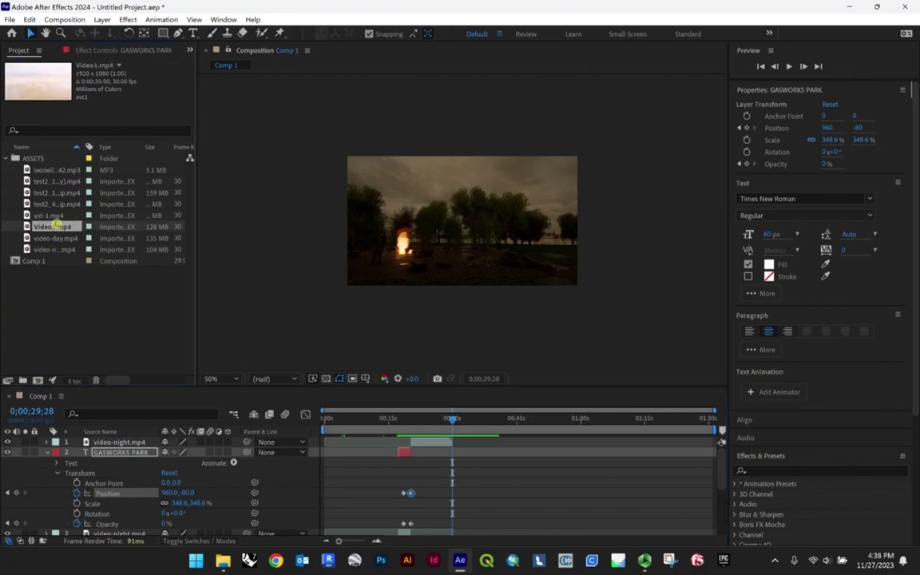
left_click(57, 238)
left_click(57, 250)
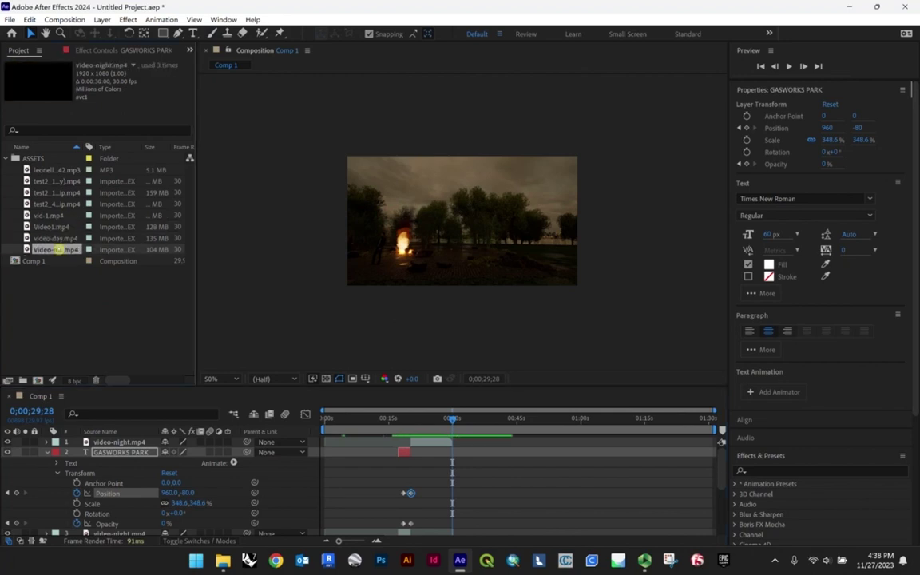
left_click(45, 204)
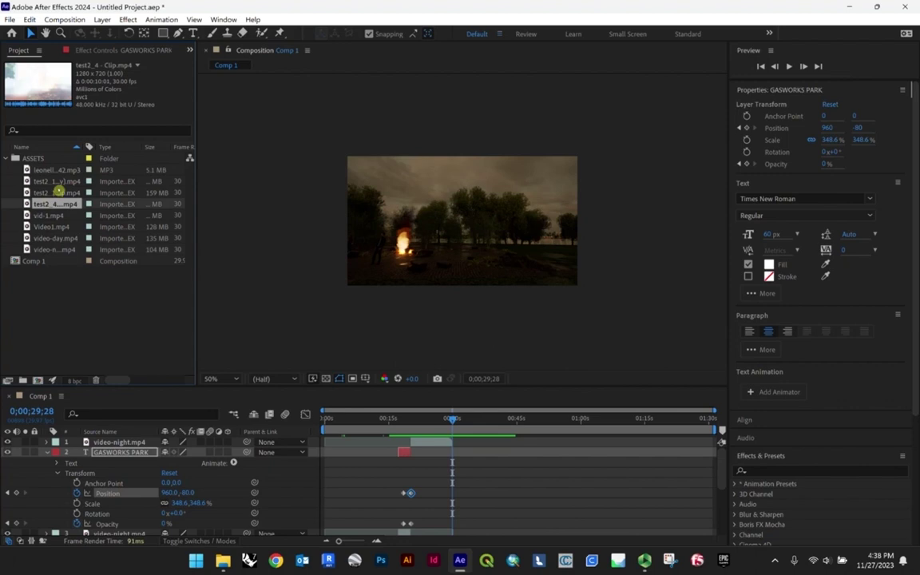
left_click(44, 193)
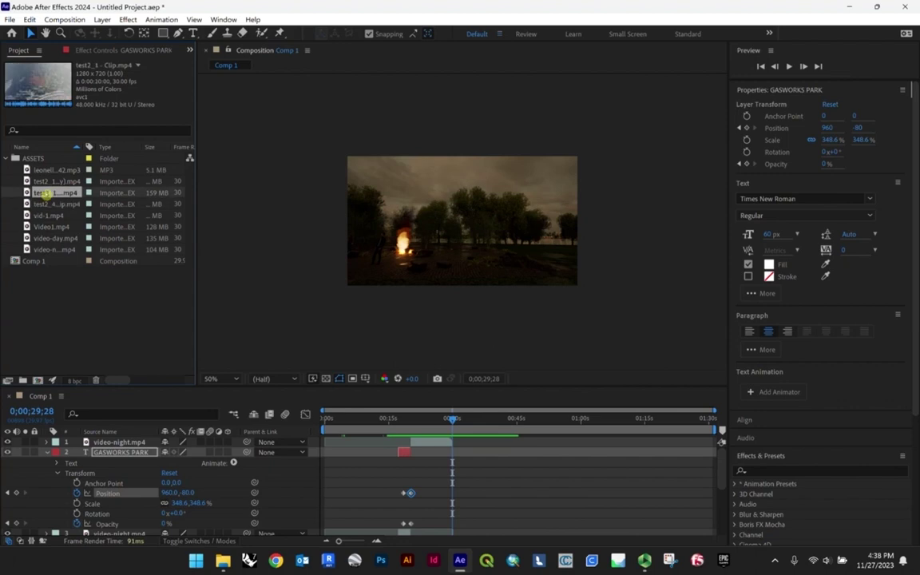
left_click(52, 182)
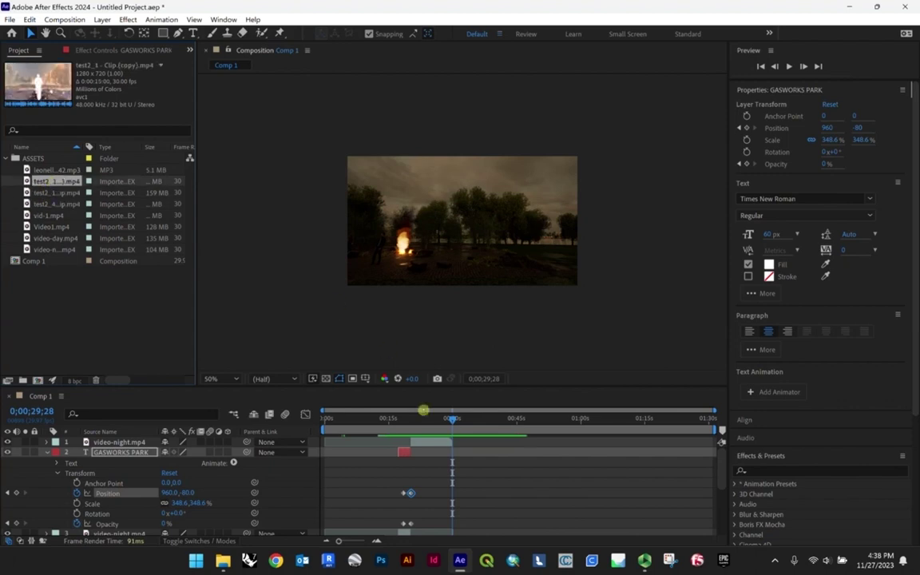
- Add test2_1 - Clip (copy).mp4 as the top layer, starting where the night clip ends at about 0;00;30, and preview the cut
key("space")
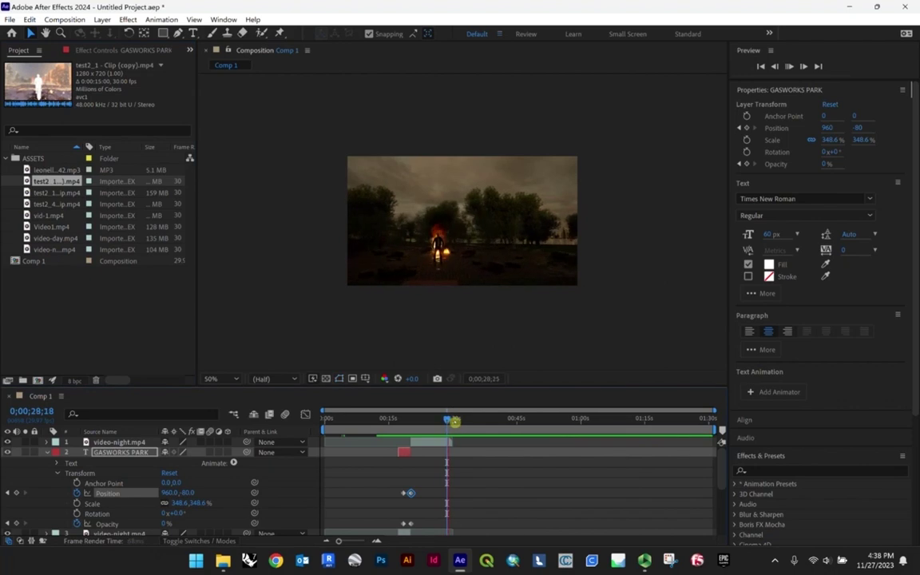
left_click(452, 418)
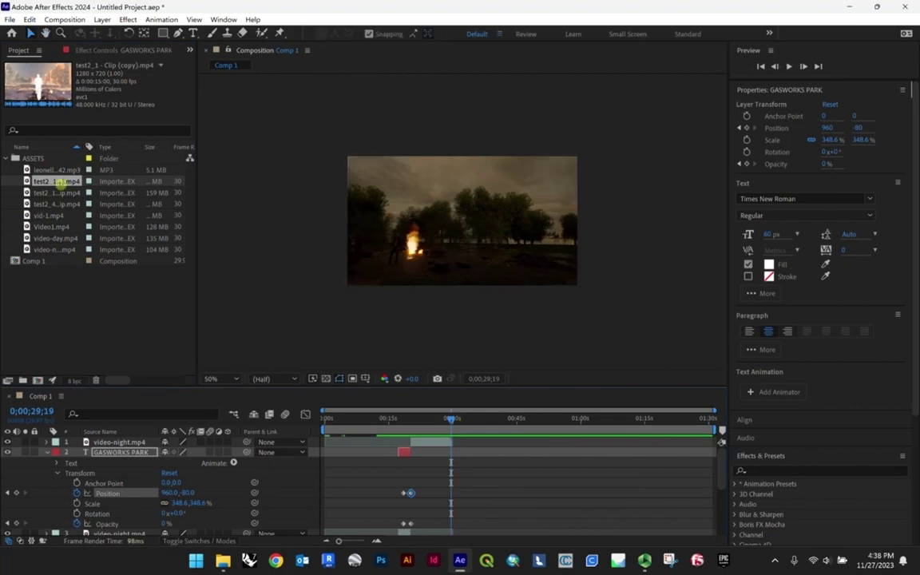
left_click_drag(56, 182, 465, 224)
left_click_drag(345, 447, 446, 421)
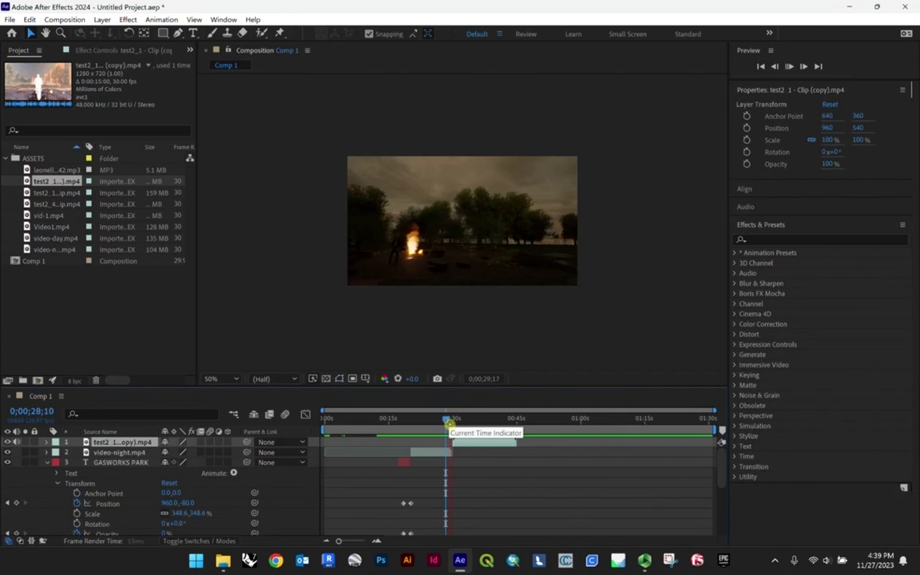
key("space")
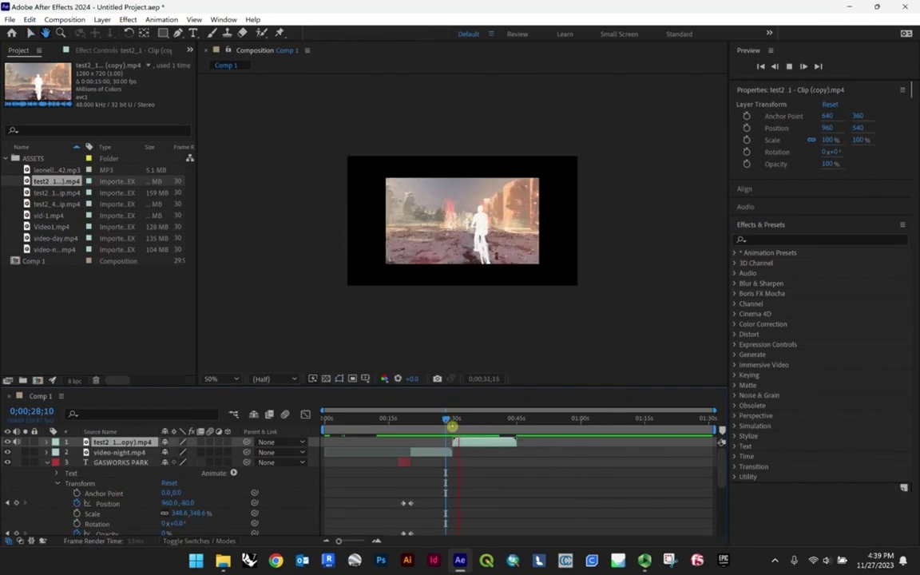
left_click(450, 423)
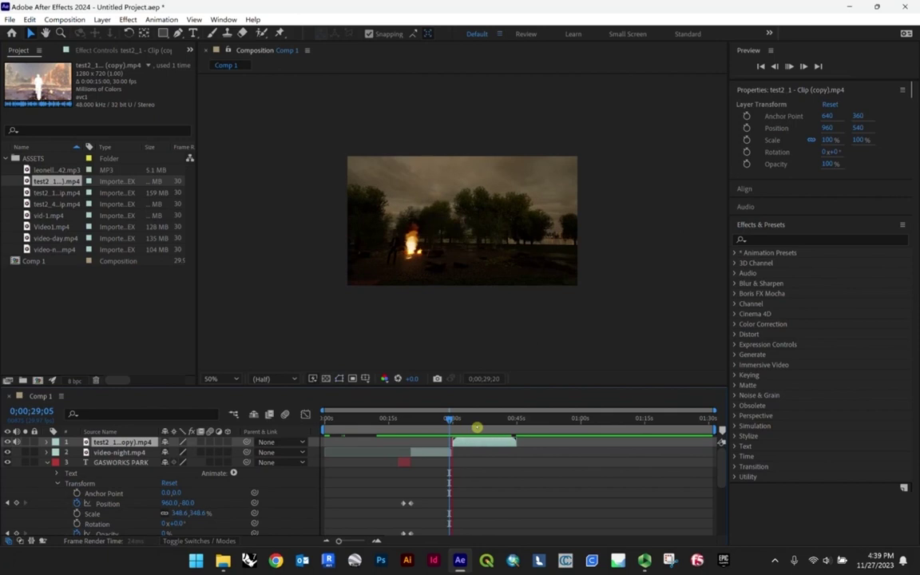
left_click_drag(478, 439, 471, 440)
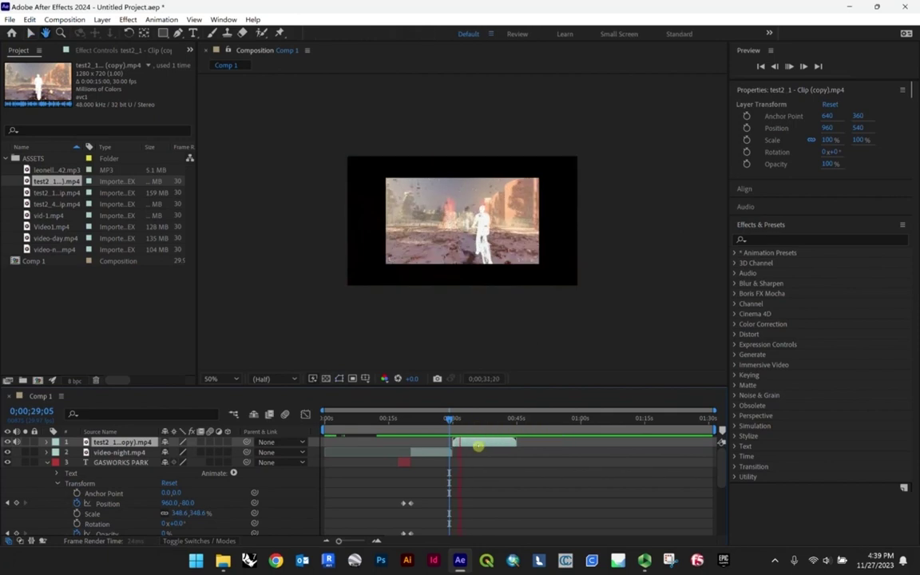
key("space")
- Scale the test2_1 - Clip (copy).mp4 layer uniformly to 175% so it fills the frame, and play it through from 0;00;28;22
key("period")
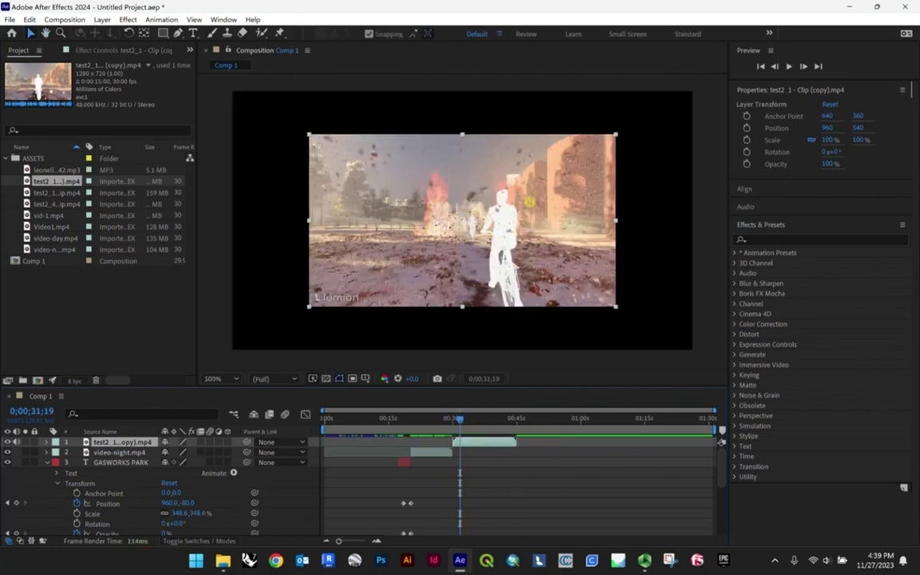
key("comma")
key("period")
key("comma")
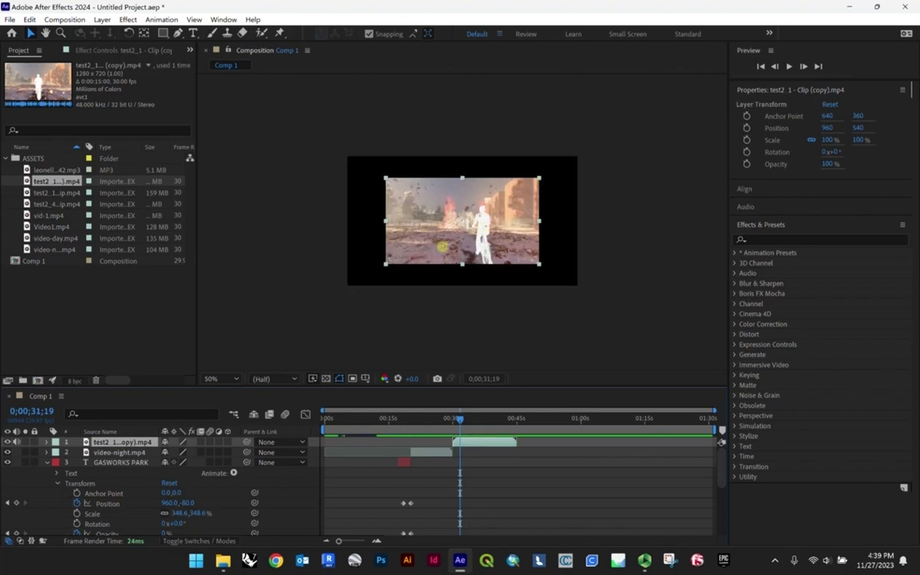
key("period")
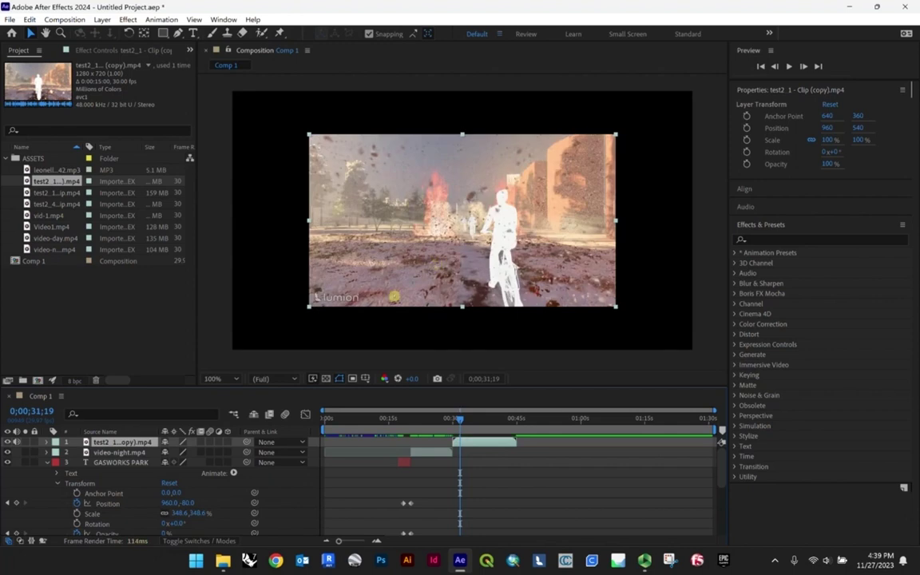
key("comma")
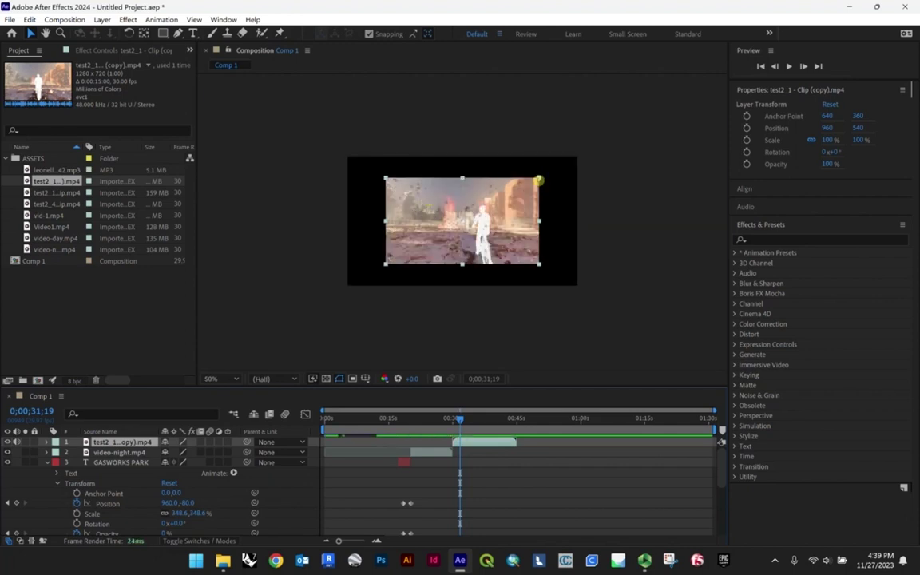
left_click_drag(539, 181, 592, 152)
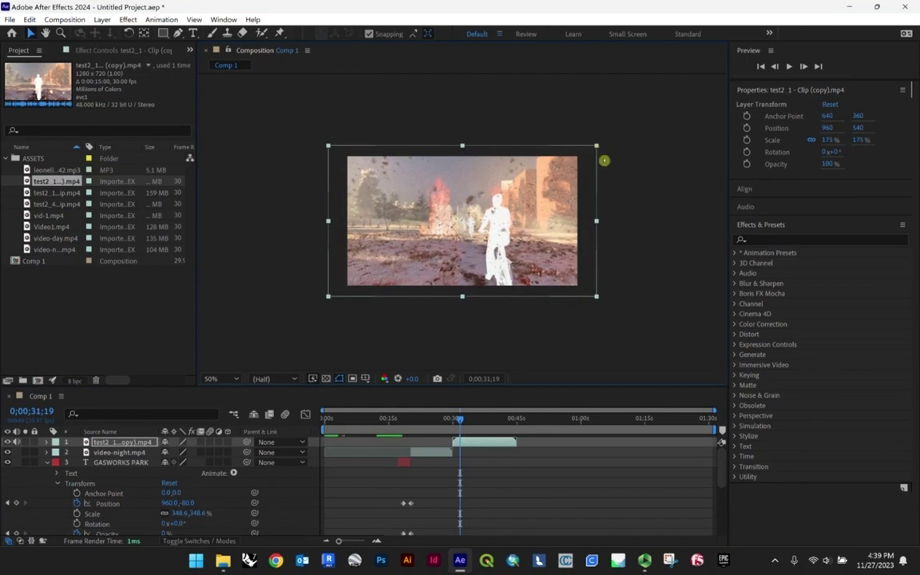
left_click(627, 188)
left_click_drag(459, 420, 452, 420)
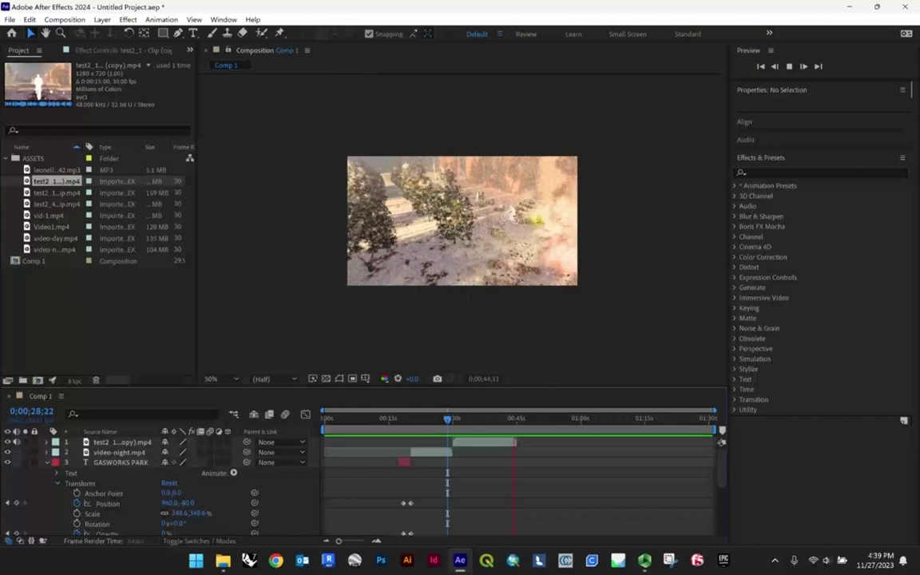
key("space")
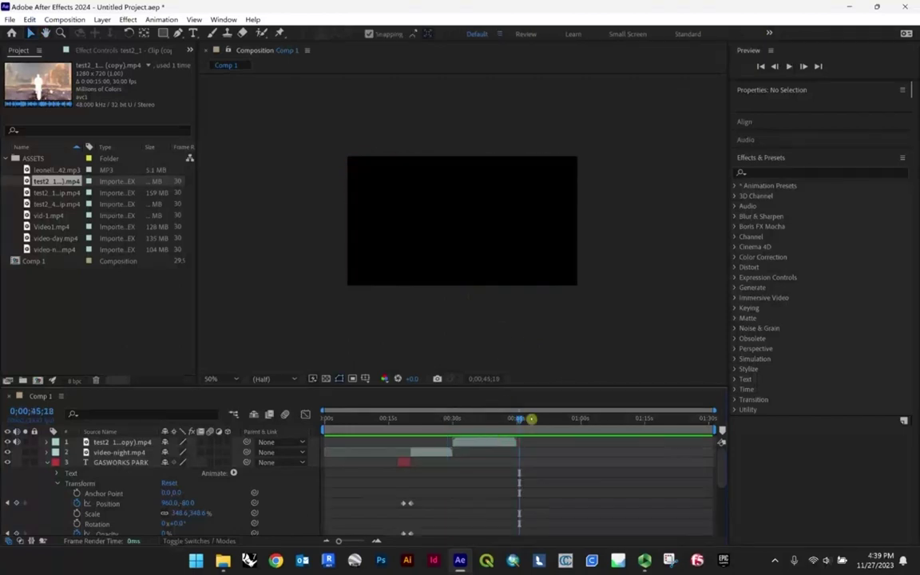
- Enable Time Remapping on the test2_1 - Clip (copy).mp4 layer
left_click(491, 444)
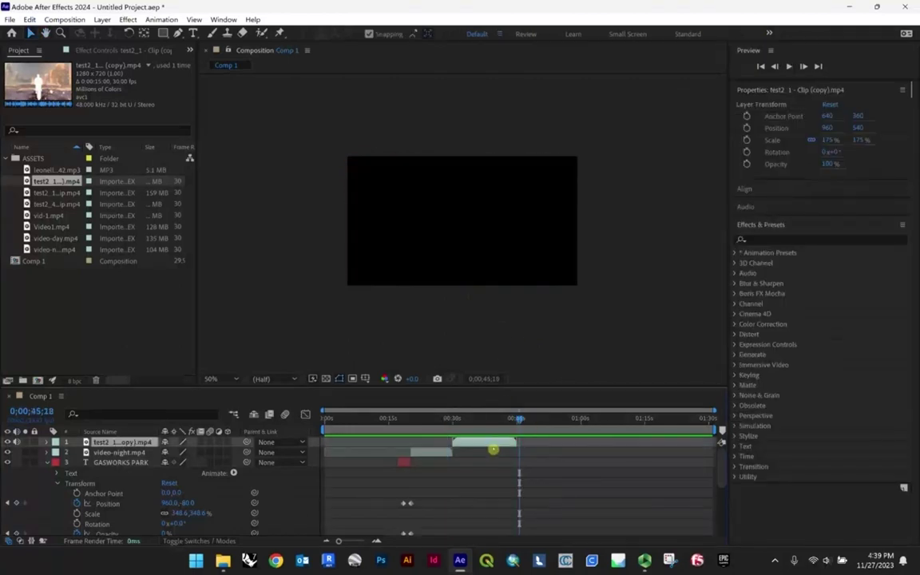
left_click_drag(517, 421, 464, 424)
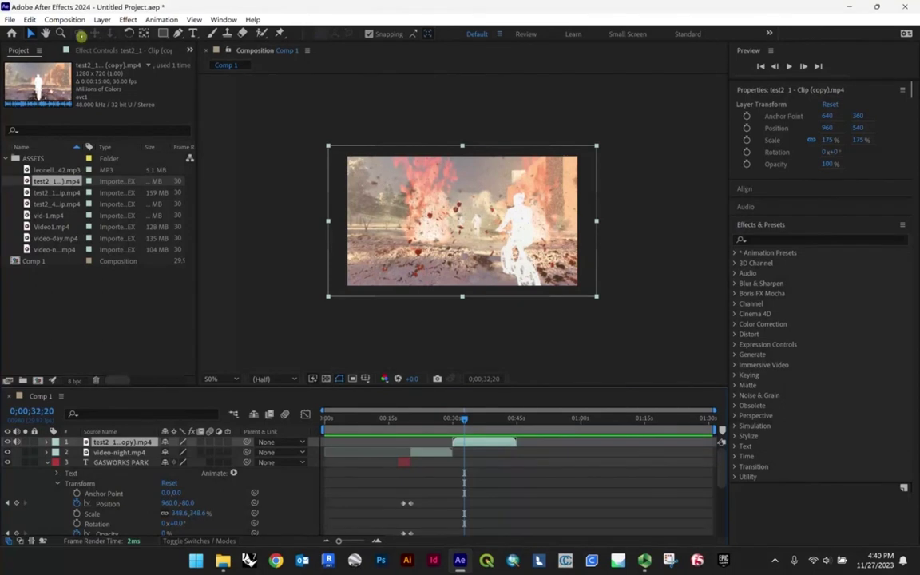
left_click(102, 19)
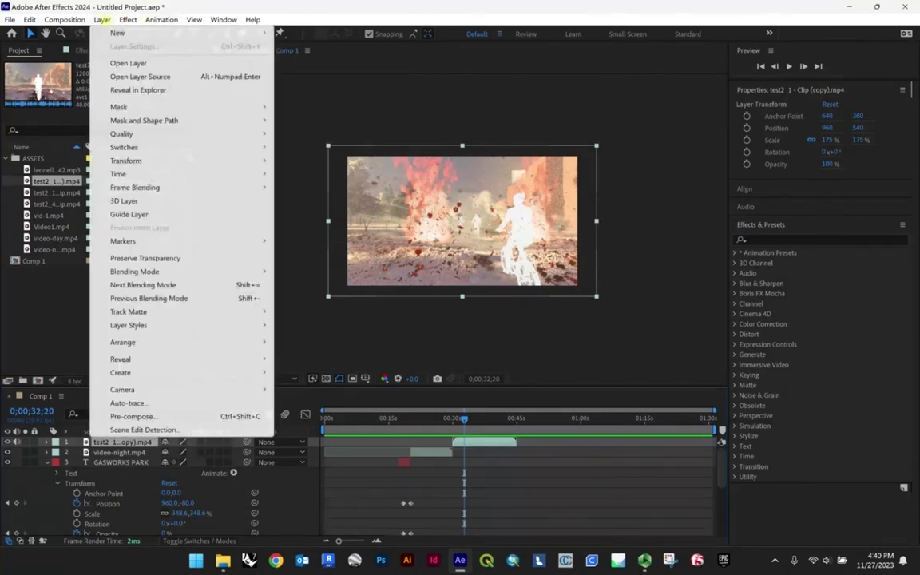
mouse_move(128, 19)
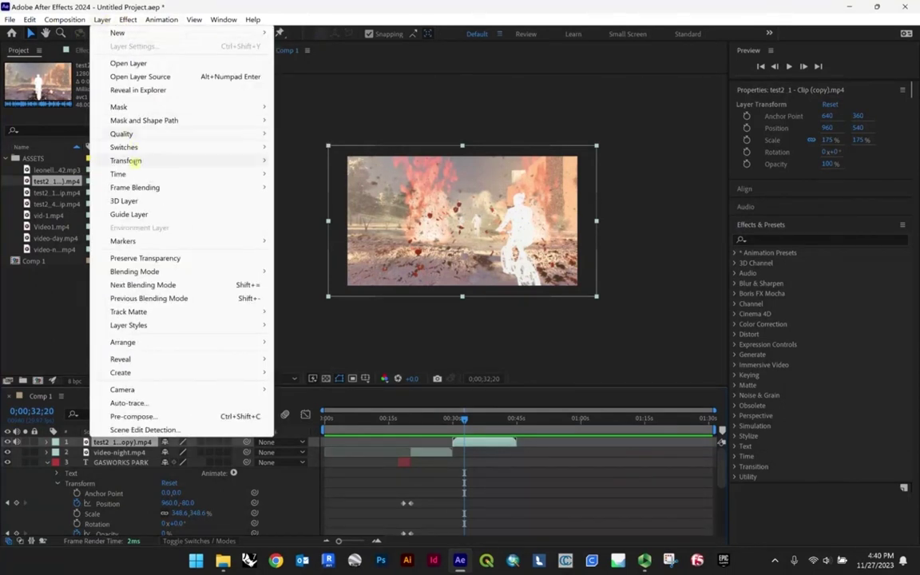
mouse_move(150, 174)
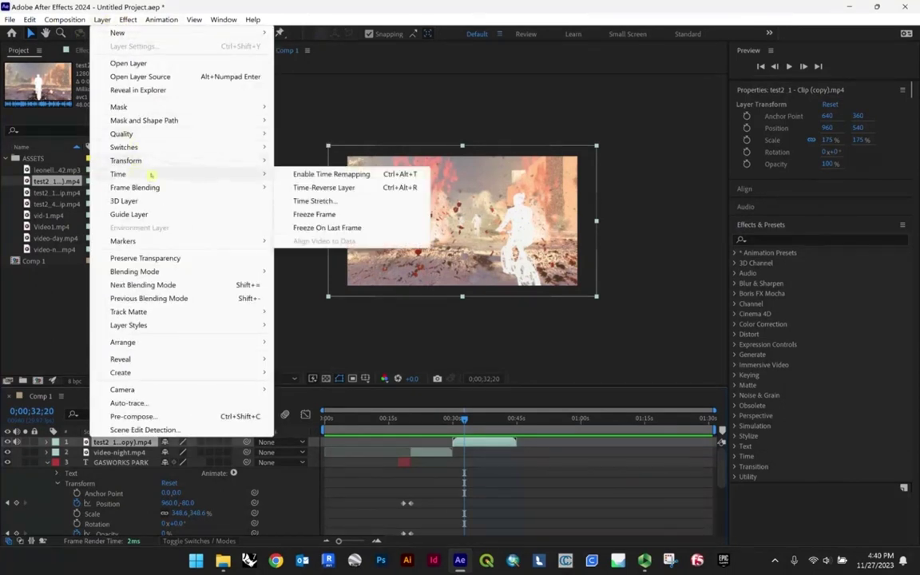
left_click(342, 174)
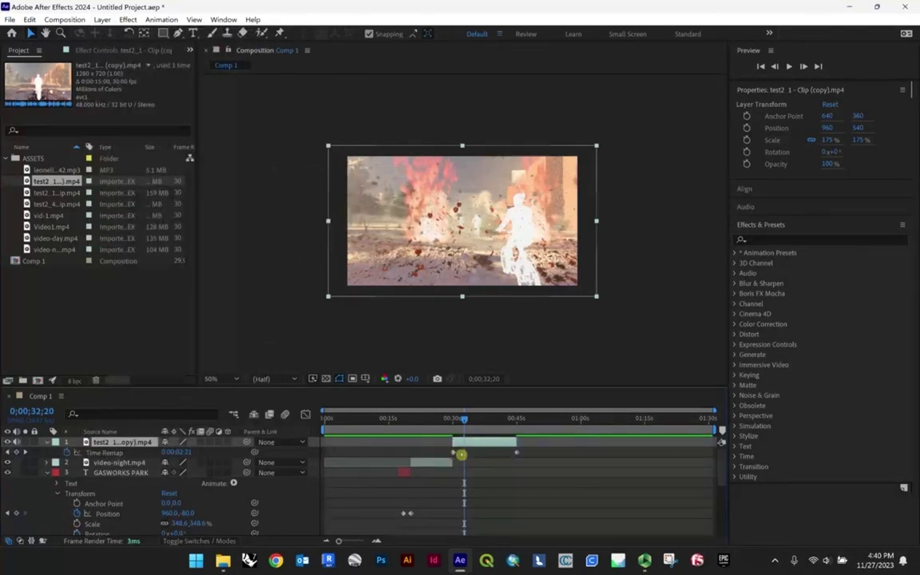
- Move the last Time Remap keyframe to about 0;00;56, compare playback with it at about 0;00;36, and restore about 0;00;56
left_click_drag(514, 455, 564, 453)
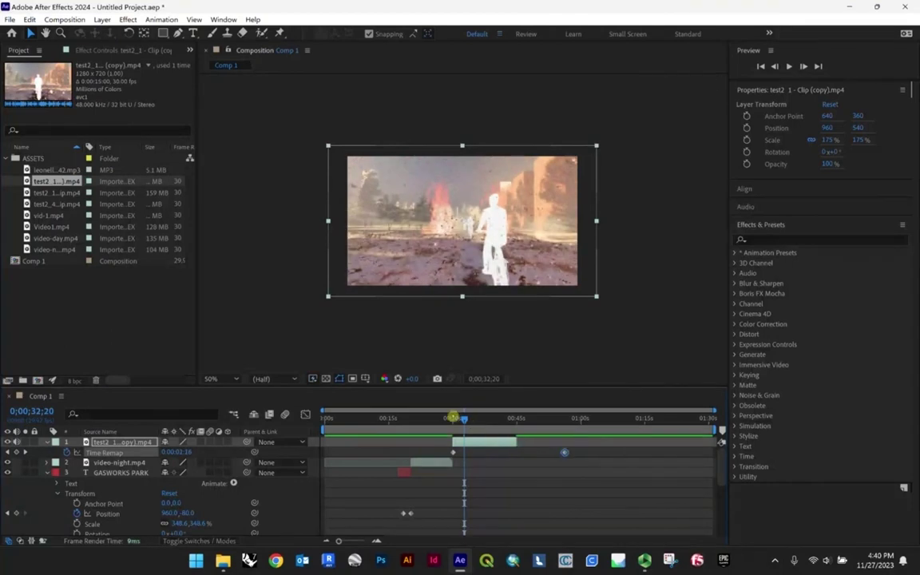
left_click_drag(463, 420, 454, 419)
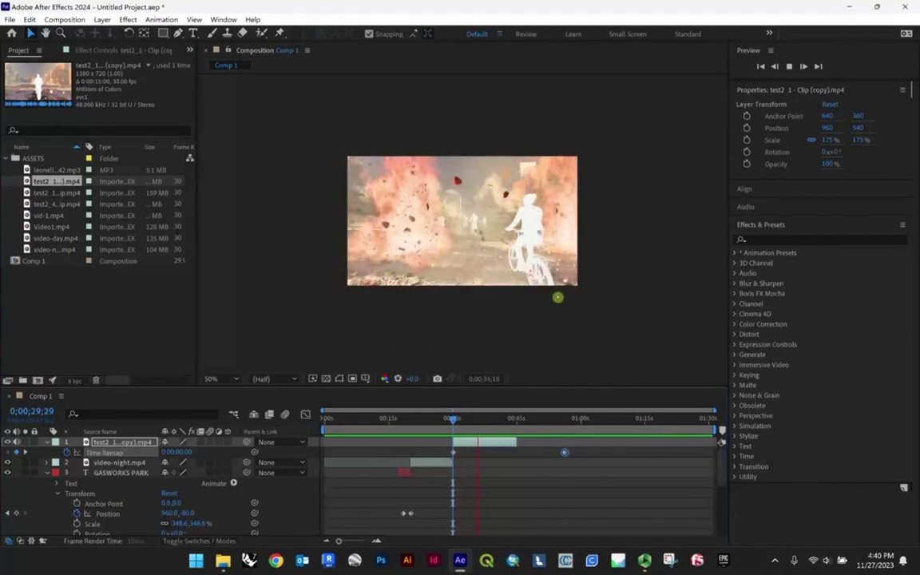
left_click_drag(564, 452, 454, 421)
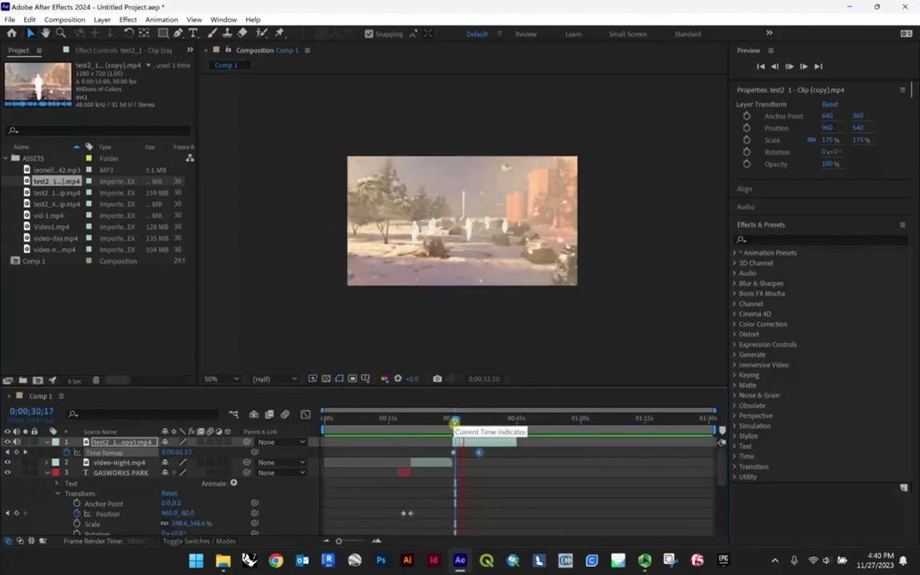
left_click_drag(478, 452, 567, 453)
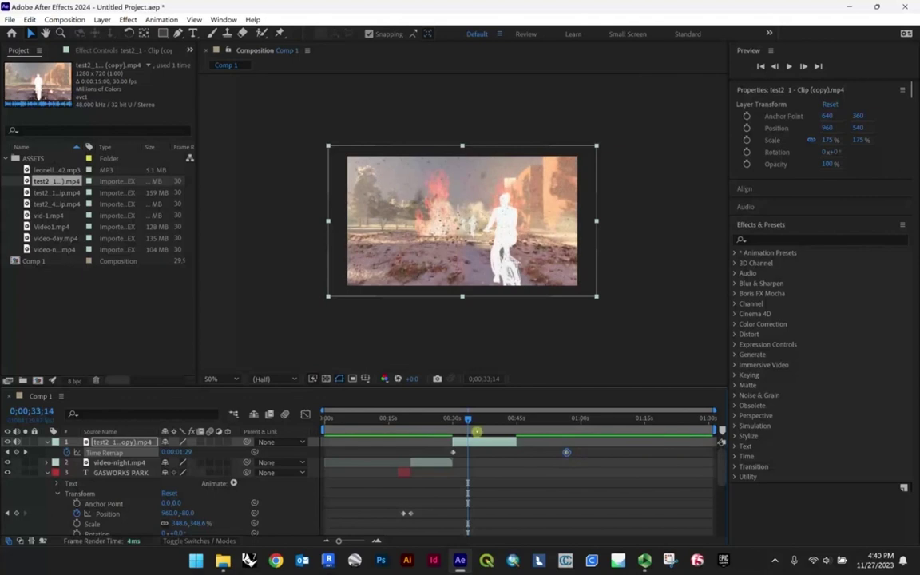
left_click_drag(466, 421, 449, 421)
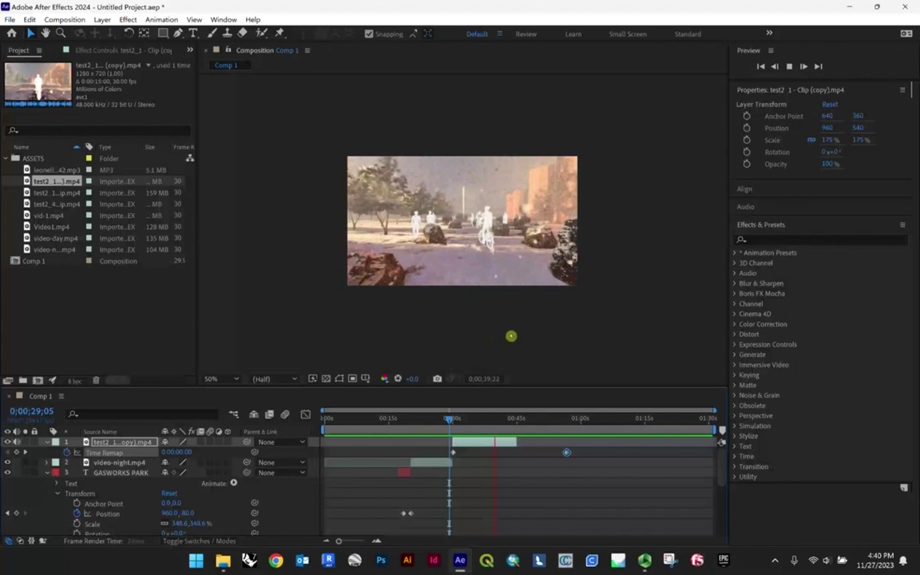
- Add test2_4 - Clip.mp4 as the top layer, starting at 0;00;44;28 where the time-remapped clip ends
key("space")
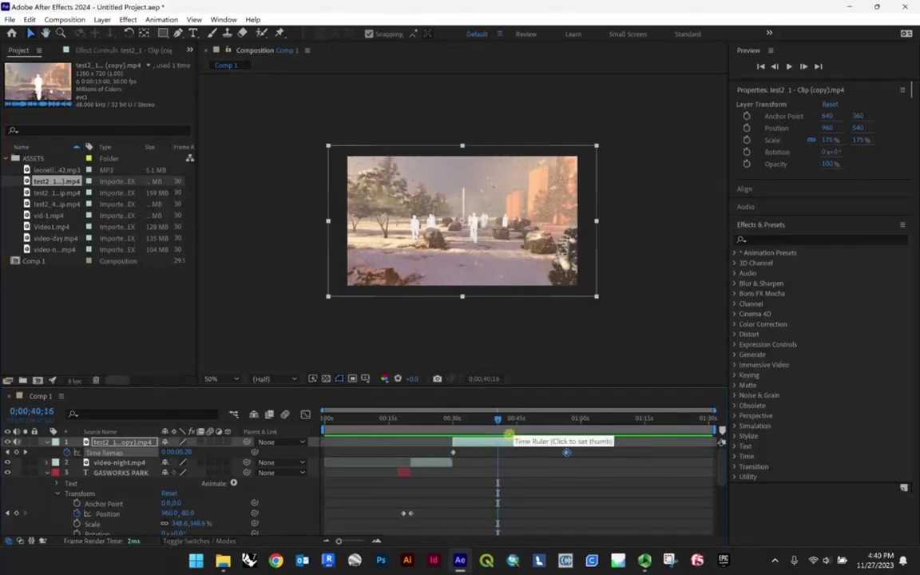
left_click_drag(509, 434, 519, 433)
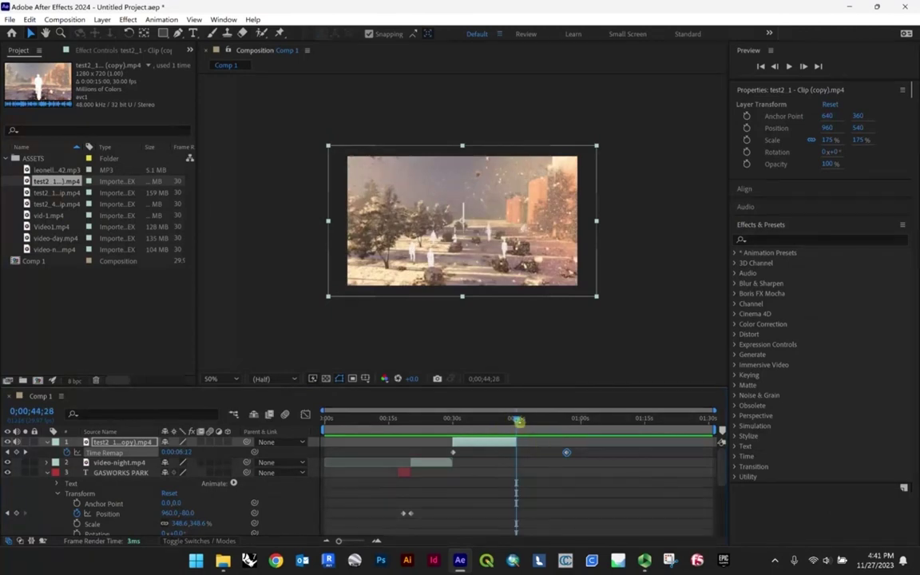
key("Down")
key("Down")
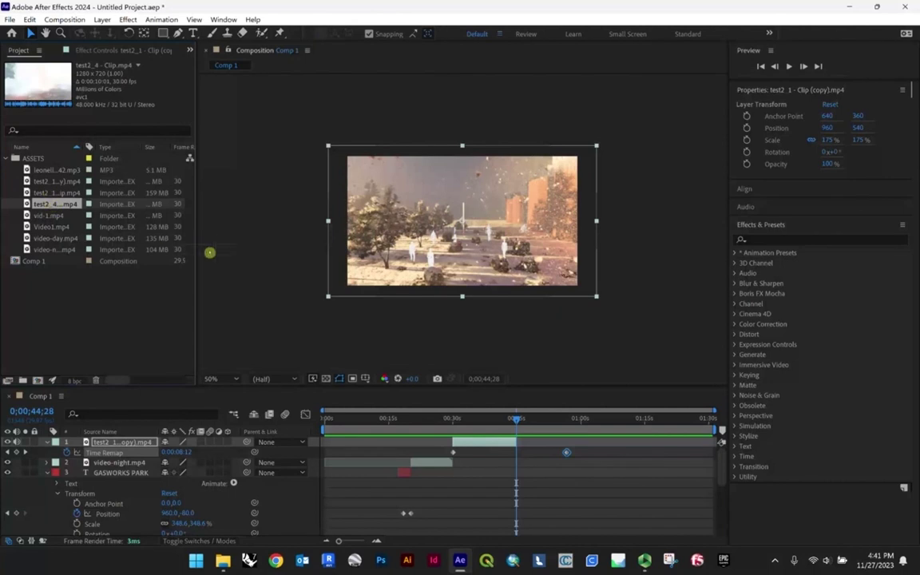
left_click_drag(209, 253, 477, 249)
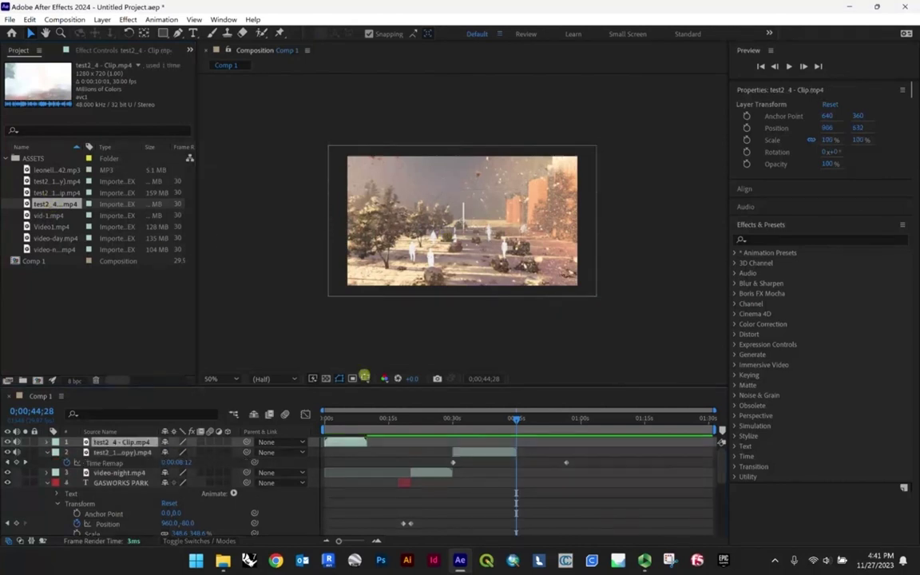
left_click_drag(342, 441, 522, 446)
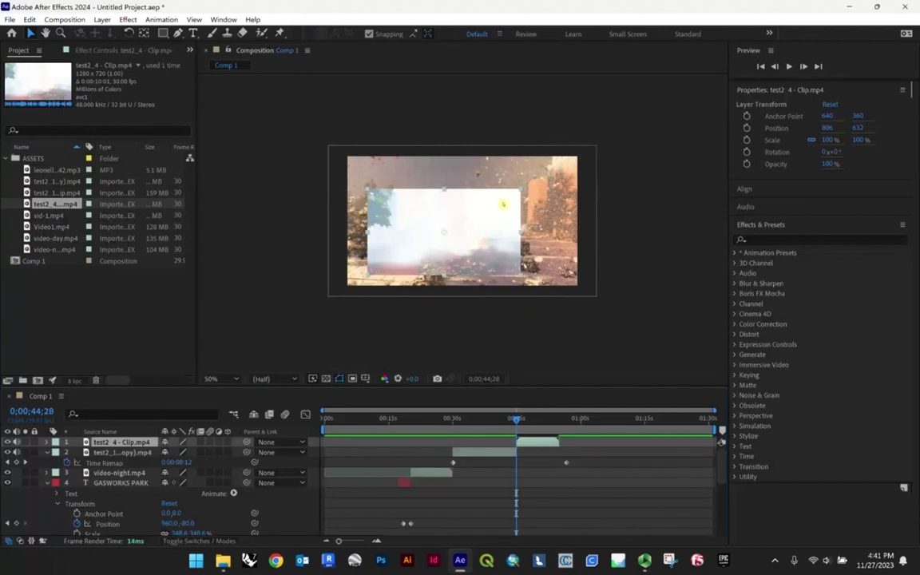
- Scale the test2_4 - Clip.mp4 layer uniformly to 189.1%, center it at 960, 540 and play it through
left_click_drag(522, 192, 590, 152)
left_click_drag(500, 210, 520, 199)
key("space")
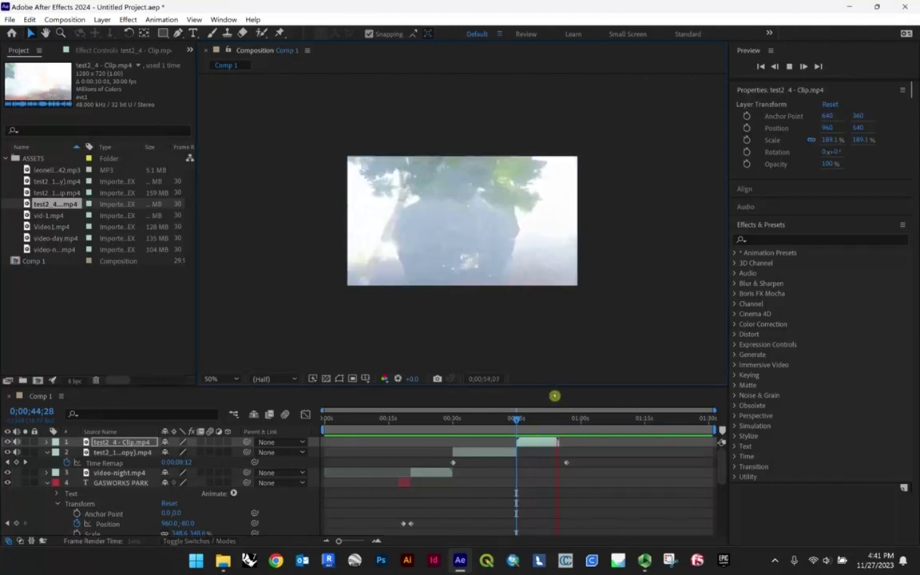
key("space")
- Search the effects for "satur" and apply Hue/Saturation to the test2_1 - Clip (copy).mp4 layer at 0;00;31;00
left_click_drag(559, 419, 456, 427)
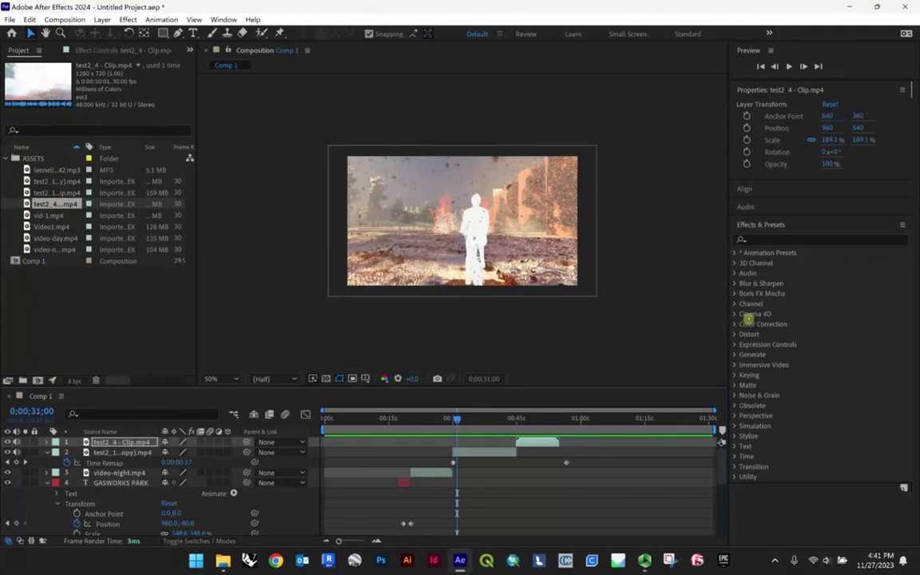
left_click(736, 436)
scroll(787, 393, "down", 5)
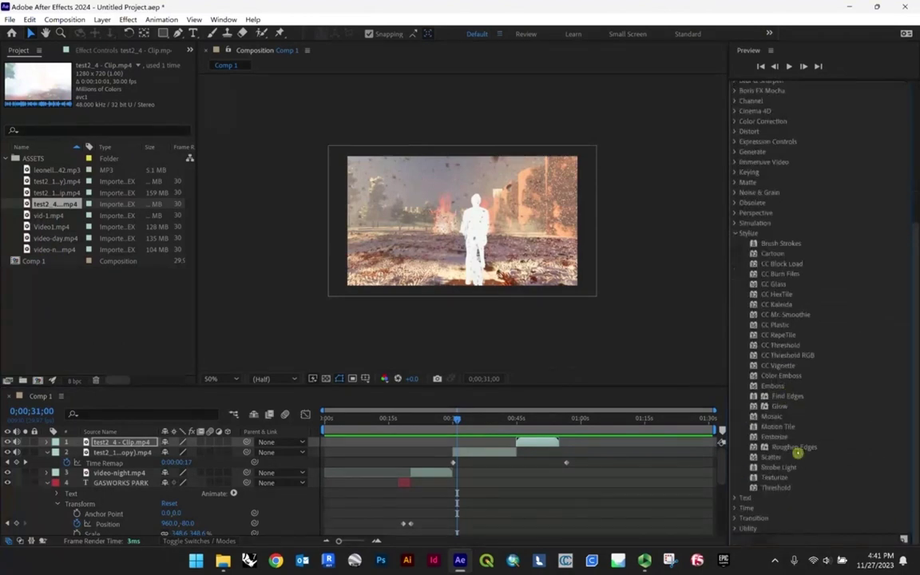
scroll(751, 359, "up", 5)
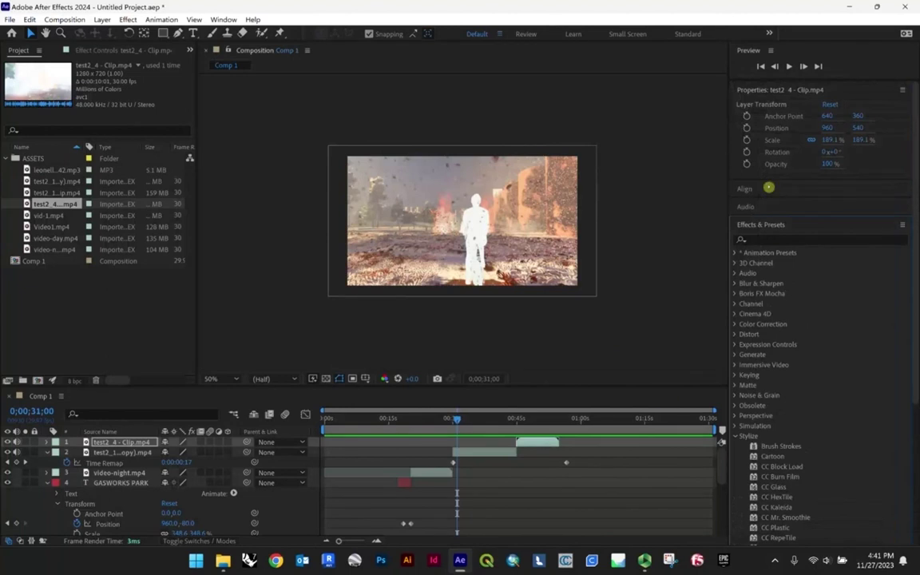
left_click(788, 243)
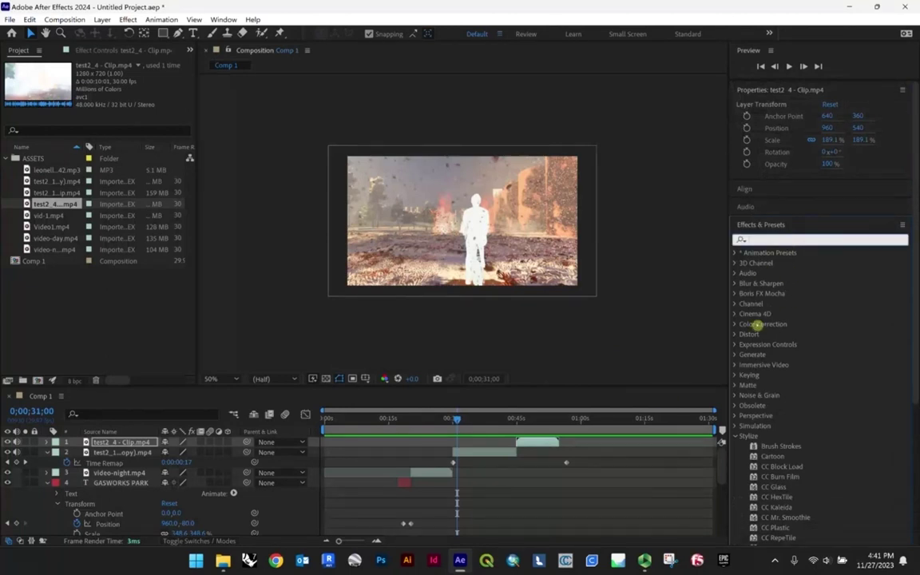
type("satur")
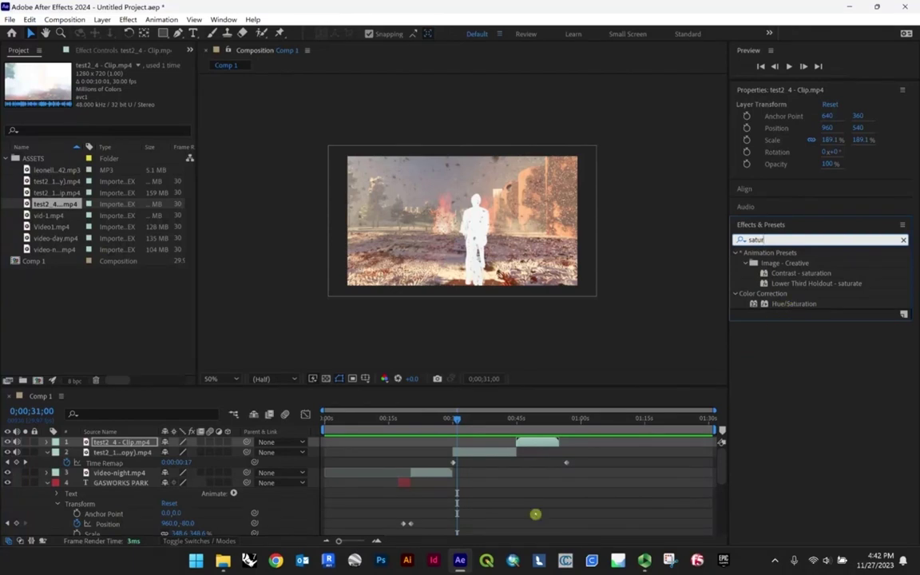
left_click(479, 453)
left_click(796, 305)
left_click_drag(796, 305, 483, 257)
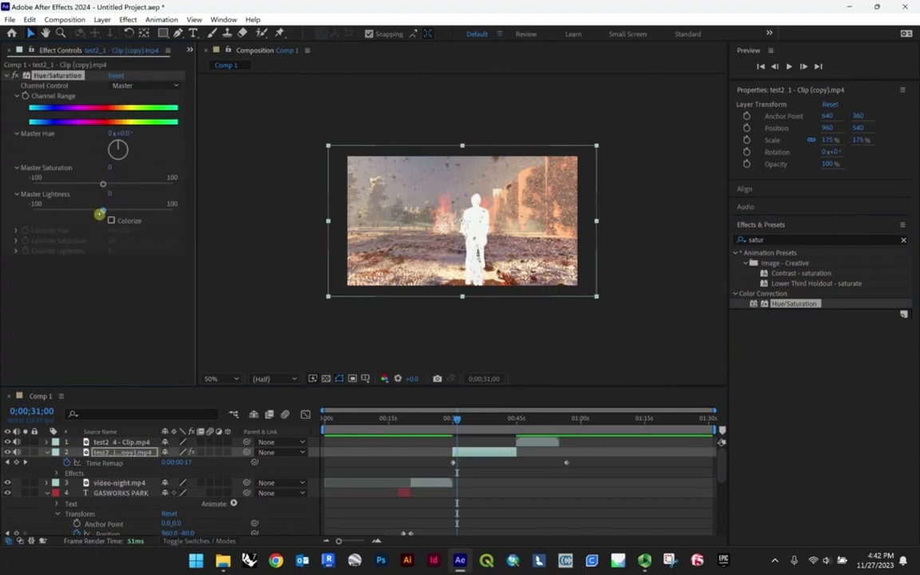
- Set Master Saturation to -100 on the test2_1 - Clip (copy).mp4 layer and preview it from 0;00;26;23
left_click_drag(99, 185, 4, 189)
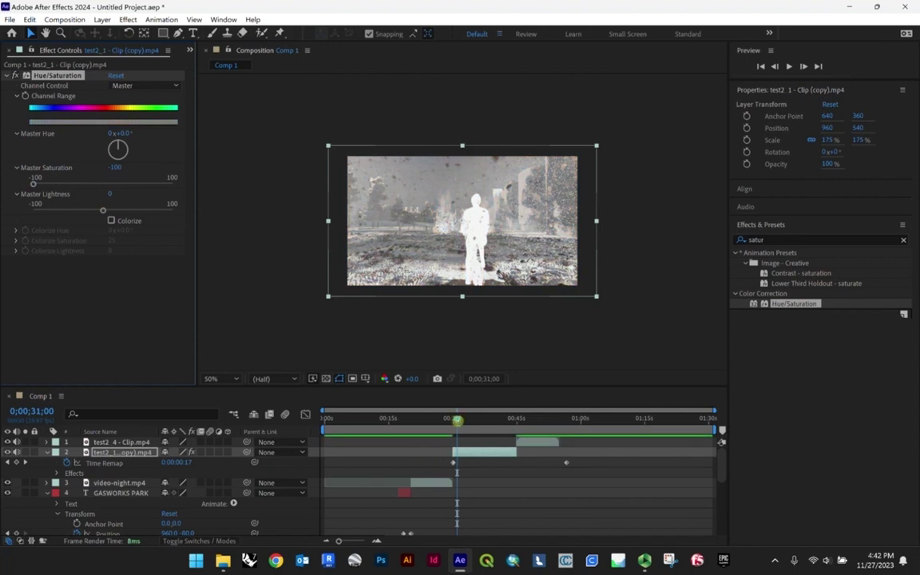
left_click_drag(458, 421, 437, 419)
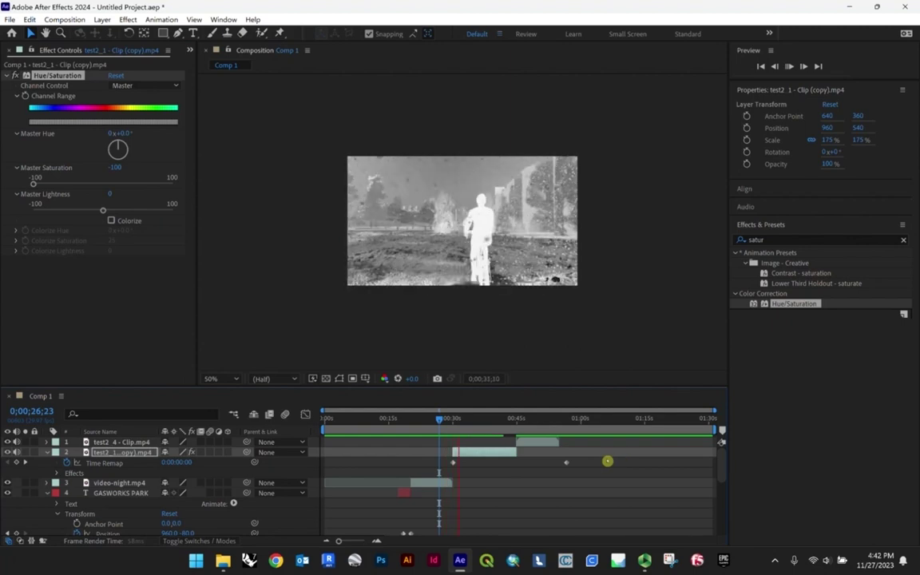
key("space")
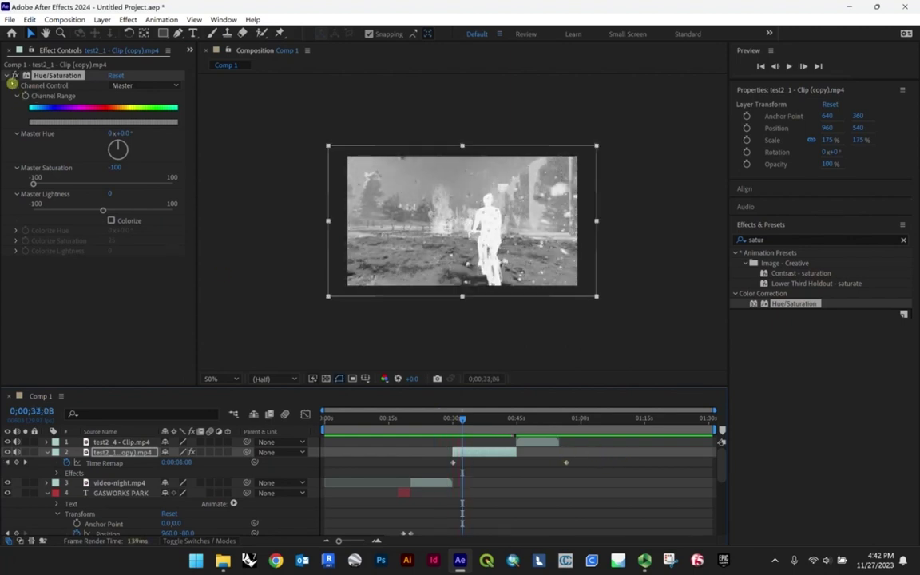
- Cut the Hue/Saturation effect from the test2_1 - Clip (copy).mp4 layer and clear the effects search
left_click(8, 76)
right_click(50, 76)
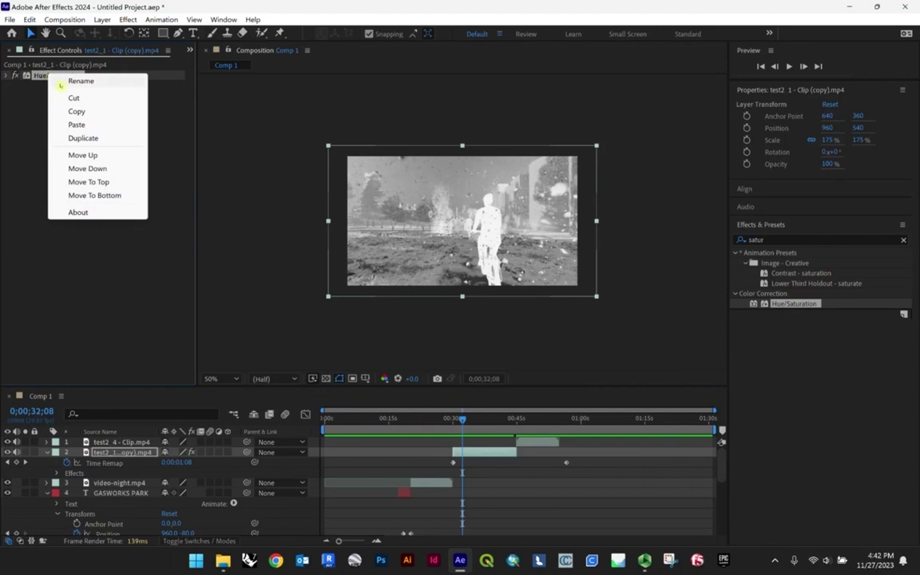
left_click(90, 96)
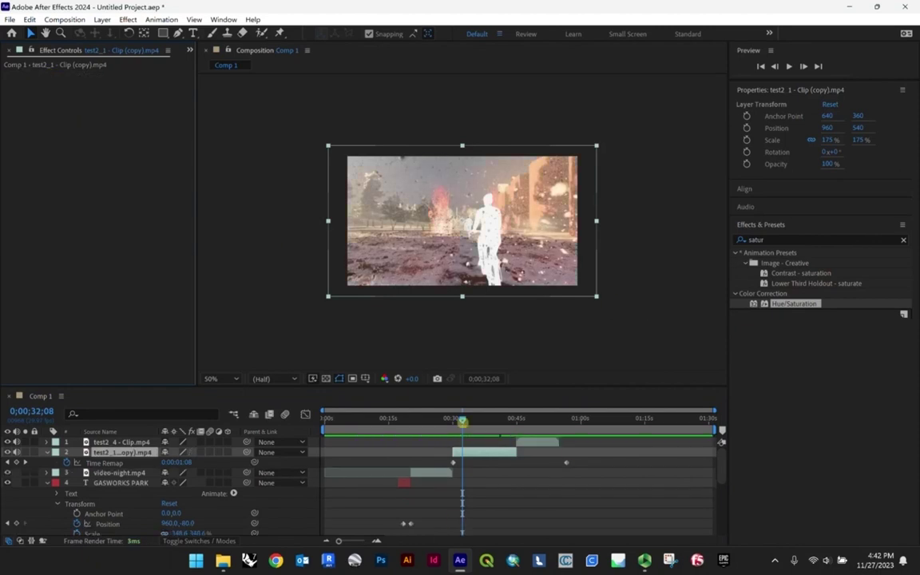
left_click(541, 446)
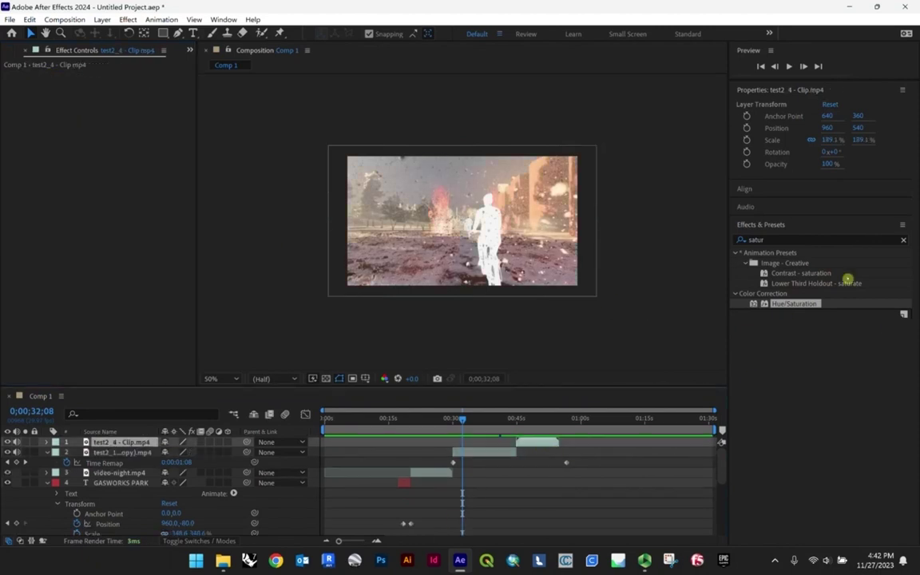
left_click(905, 239)
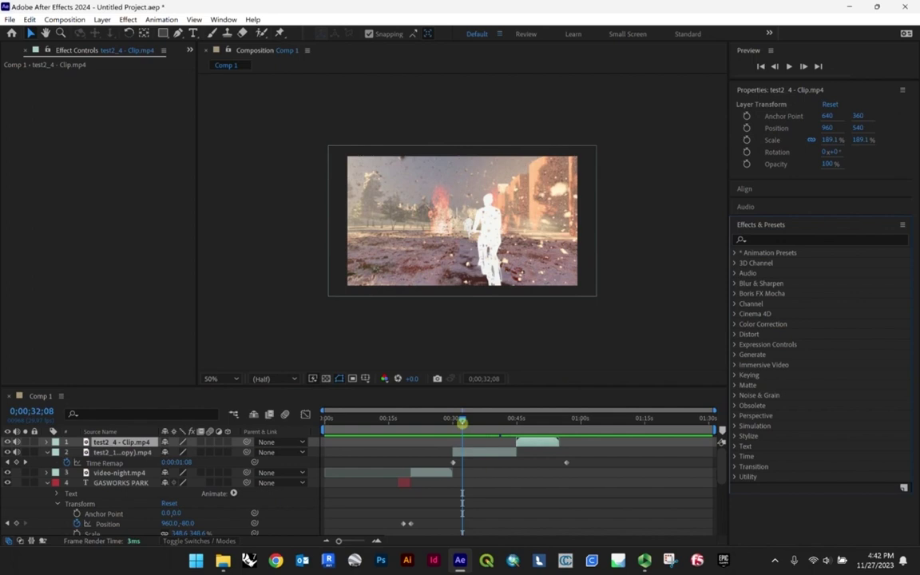
- Apply the Stylize effect Posterize to the test2_1 - Clip (copy).mp4 layer, with the current time at 0;00;29;29
left_click(484, 454)
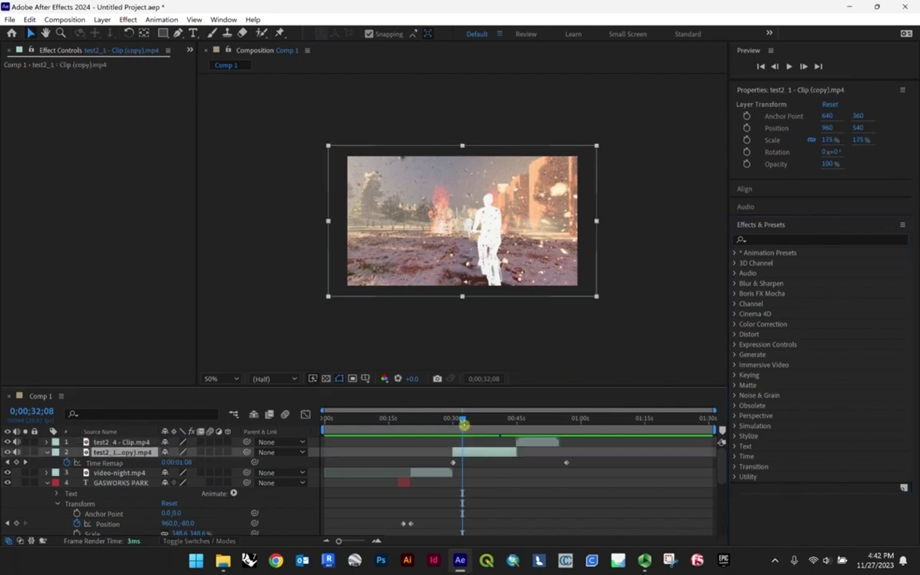
mouse_move(464, 425)
left_mouse_down()
mouse_move(420, 425)
mouse_move(480, 425)
mouse_move(429, 425)
mouse_move(472, 425)
mouse_move(442, 424)
mouse_move(456, 425)
left_mouse_up()
left_click_drag(473, 425, 453, 425)
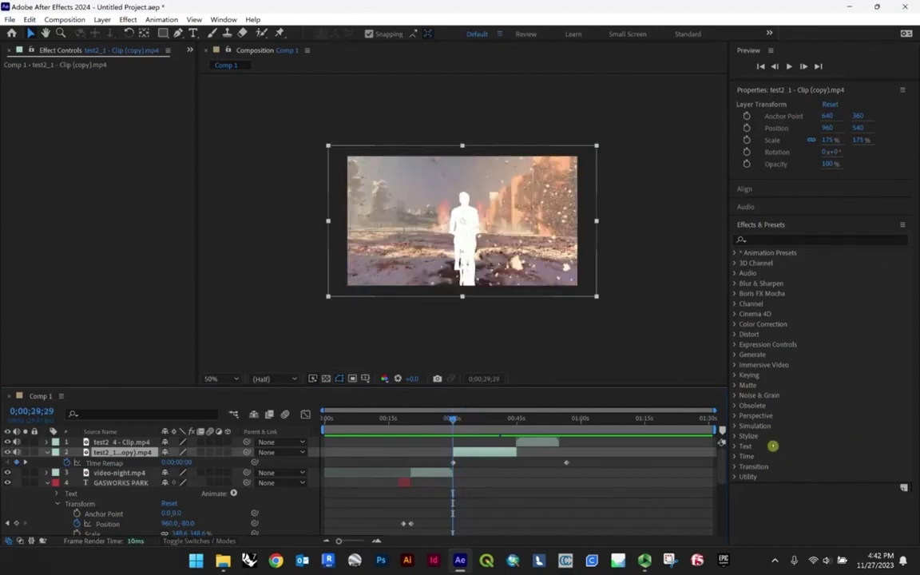
left_click(741, 437)
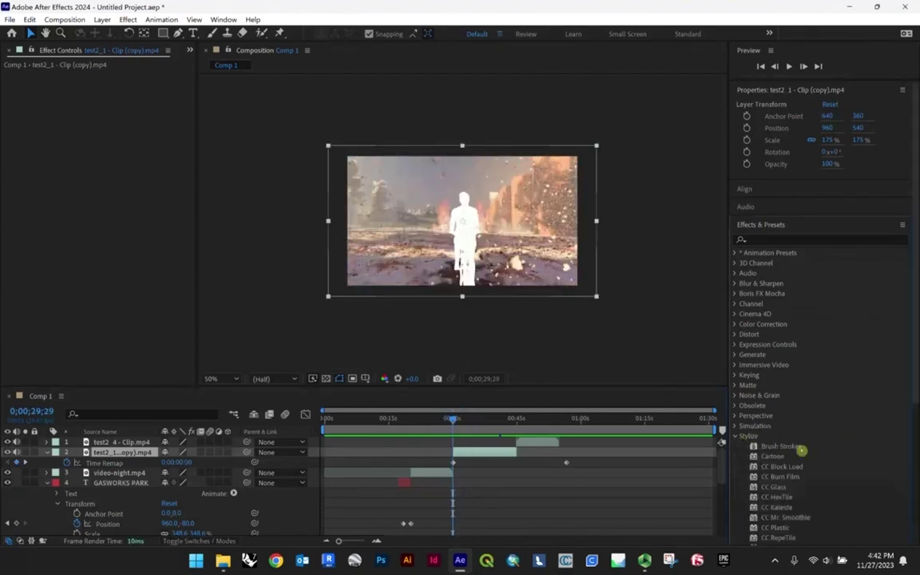
scroll(795, 443, "down", 5)
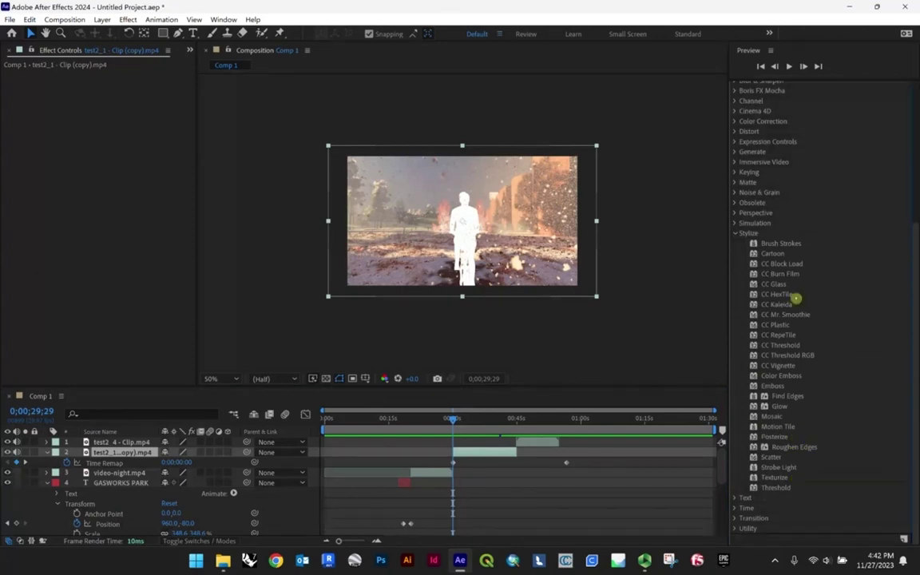
left_click(774, 254)
left_click(773, 437)
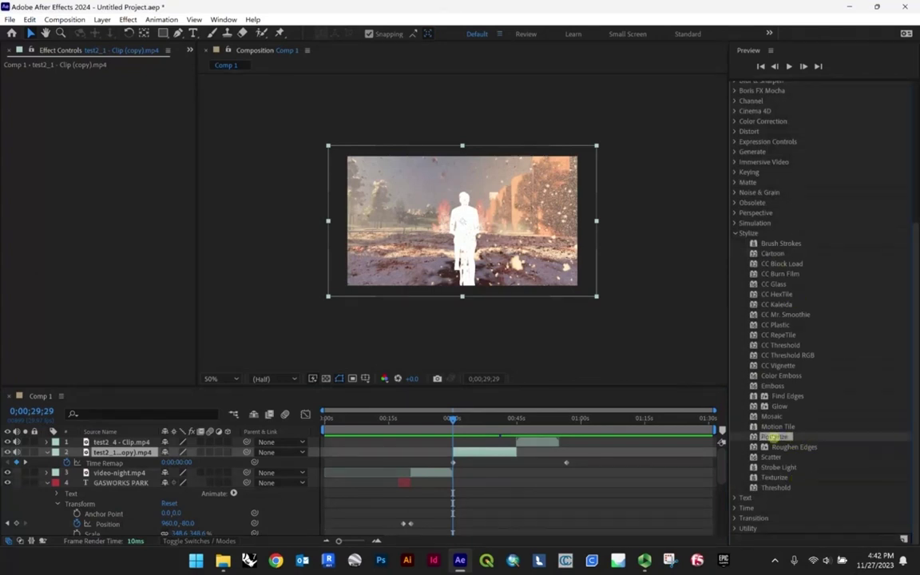
left_click_drag(572, 271, 576, 279)
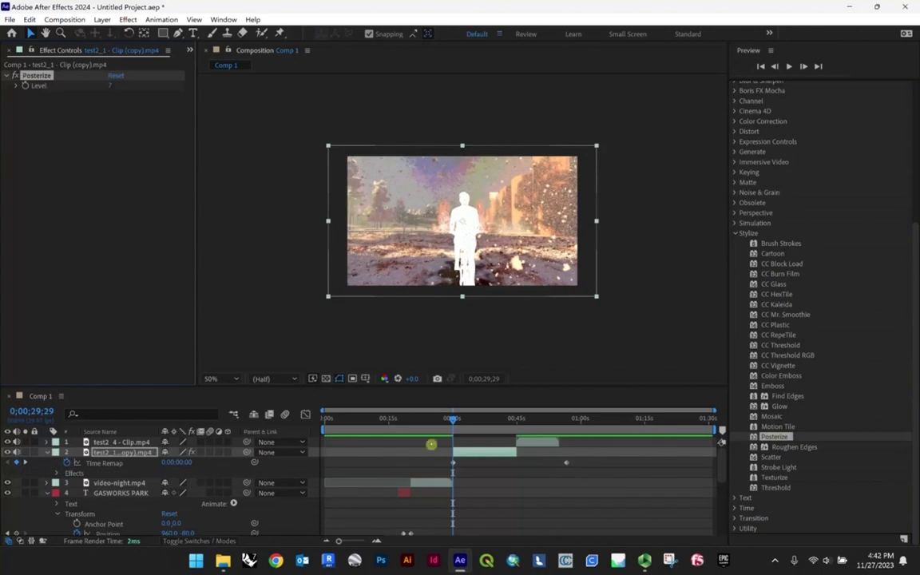
- Apply a second Posterize effect to the test2_1 - Clip (copy).mp4 layer, and reselect the test2_4 - Clip.mp4 layer
left_click(541, 444)
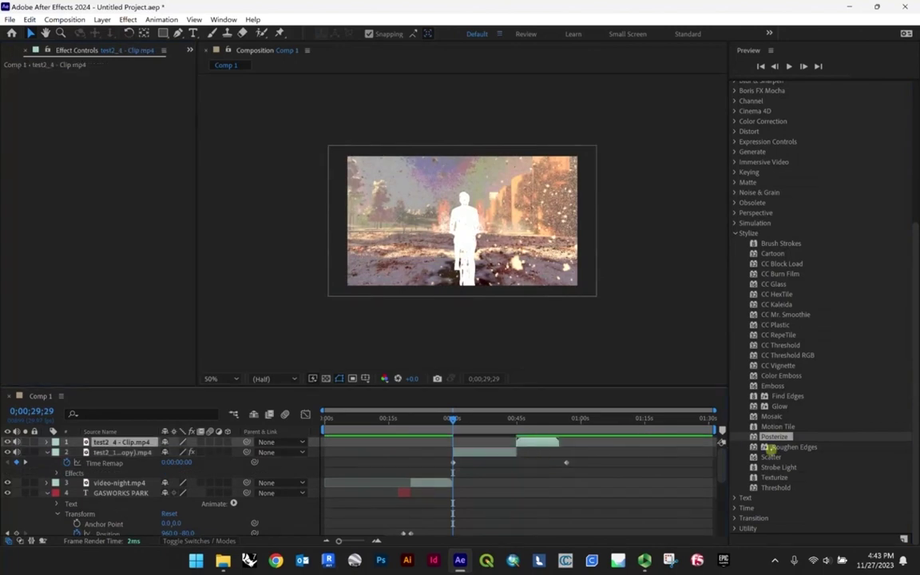
left_click_drag(767, 437, 495, 246)
left_click_drag(555, 274, 635, 354)
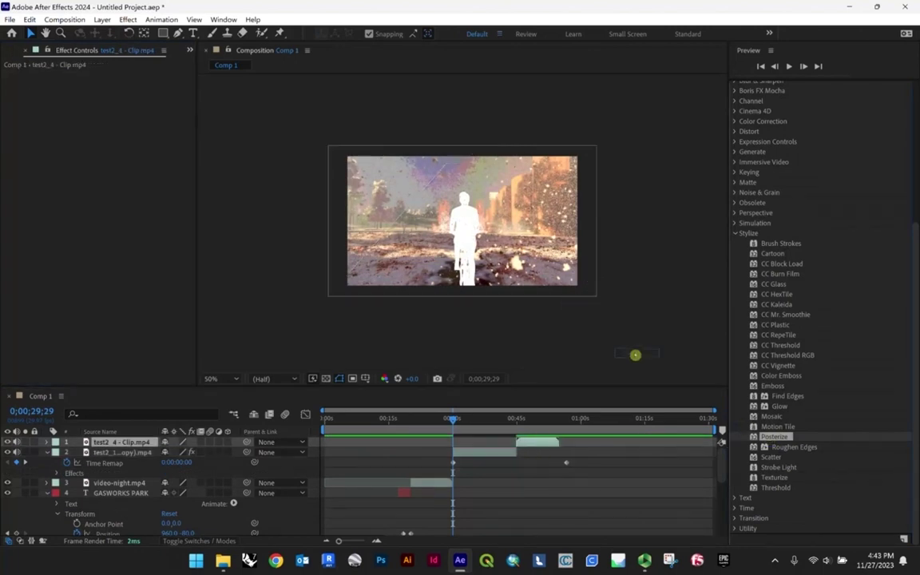
left_click_drag(564, 296, 544, 285)
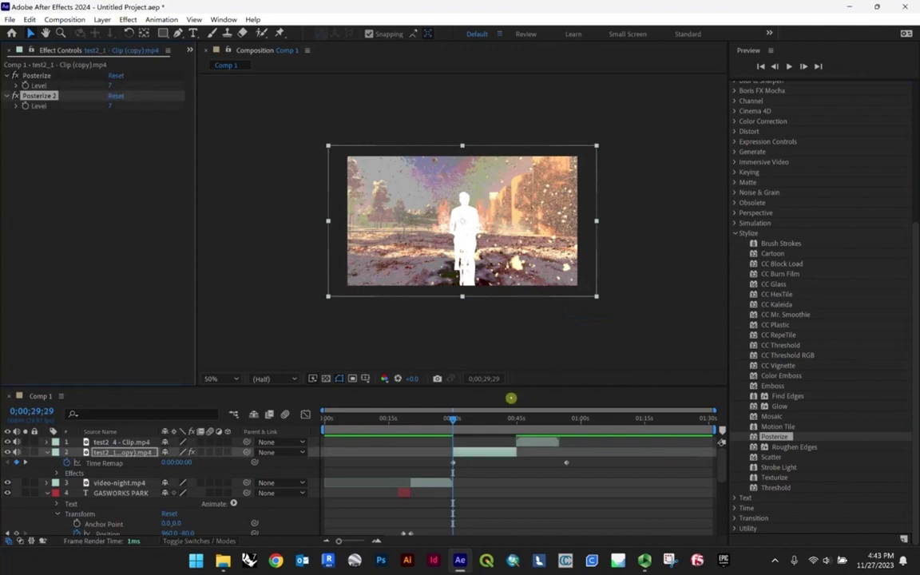
key("ctrl+Up")
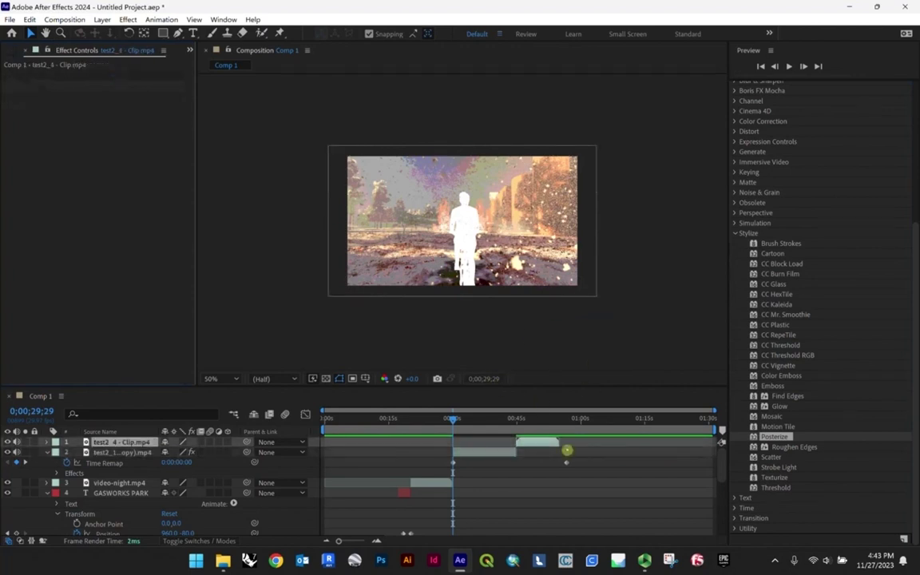
- Preview the posterized clip from 0;00;33;11 and the test2_4 - Clip.mp4 layer from 0;00;44;28
left_click_drag(452, 418, 477, 426)
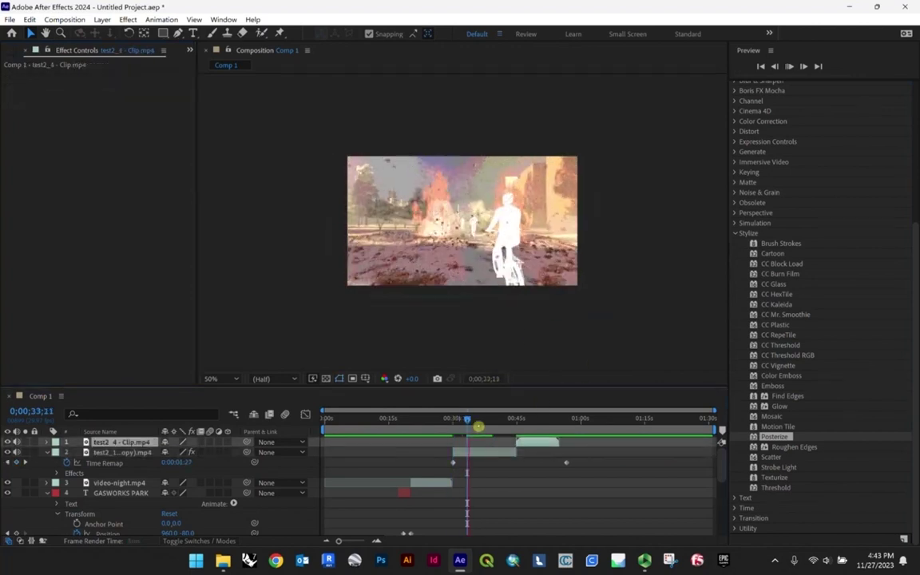
key("space")
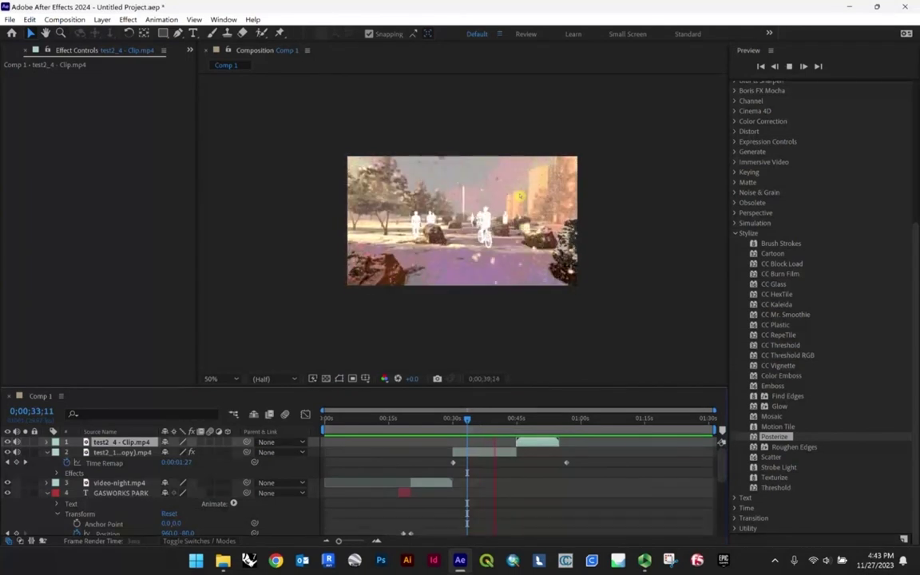
left_click(516, 419)
key("space")
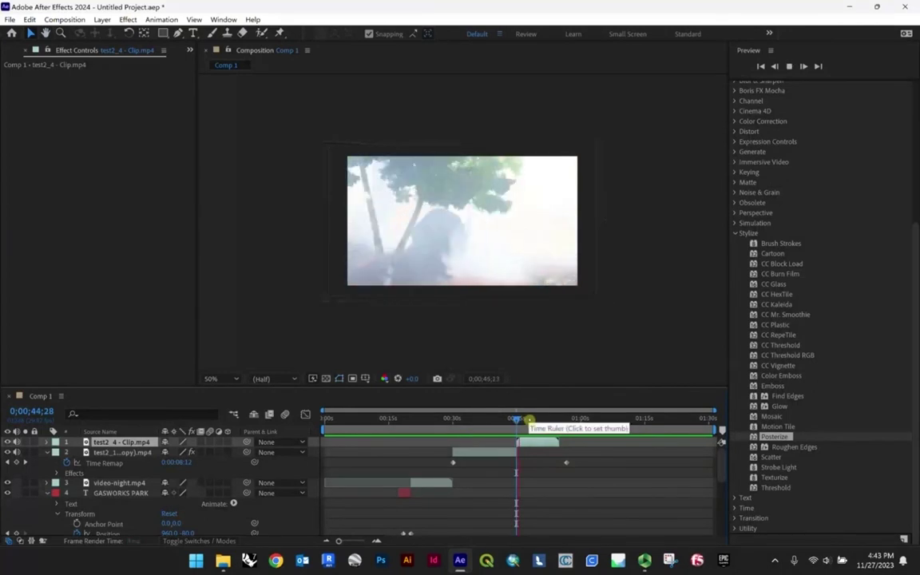
key("space")
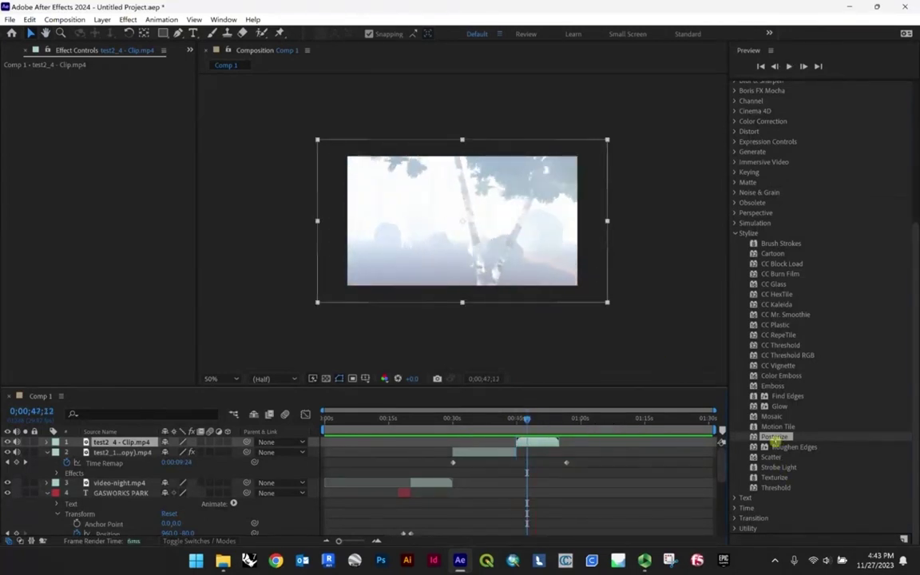
- Apply Posterize to the test2_4 - Clip.mp4 layer at 0;00;47;12 and play both posterized clips from 0;00;38;00
left_click_drag(773, 438, 557, 306)
left_click(521, 420)
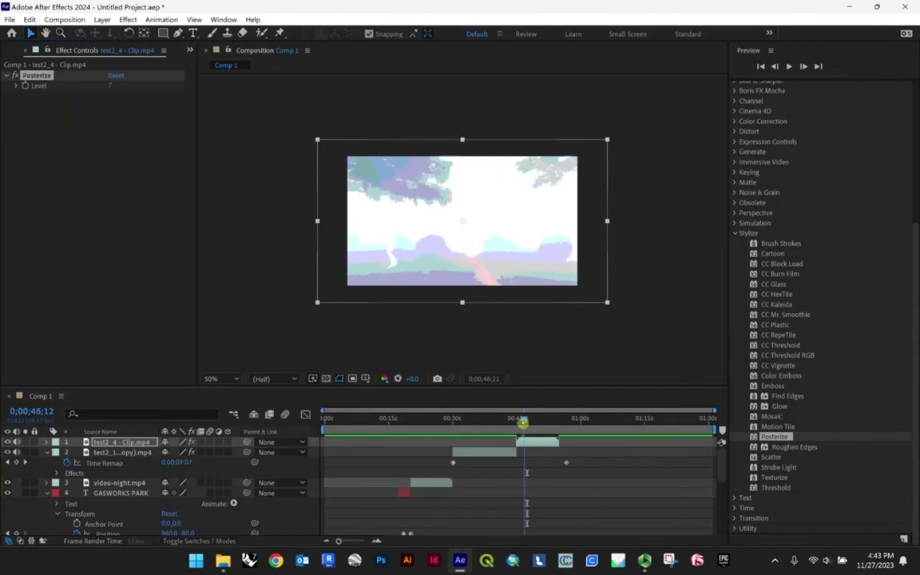
left_click_drag(522, 420, 487, 421)
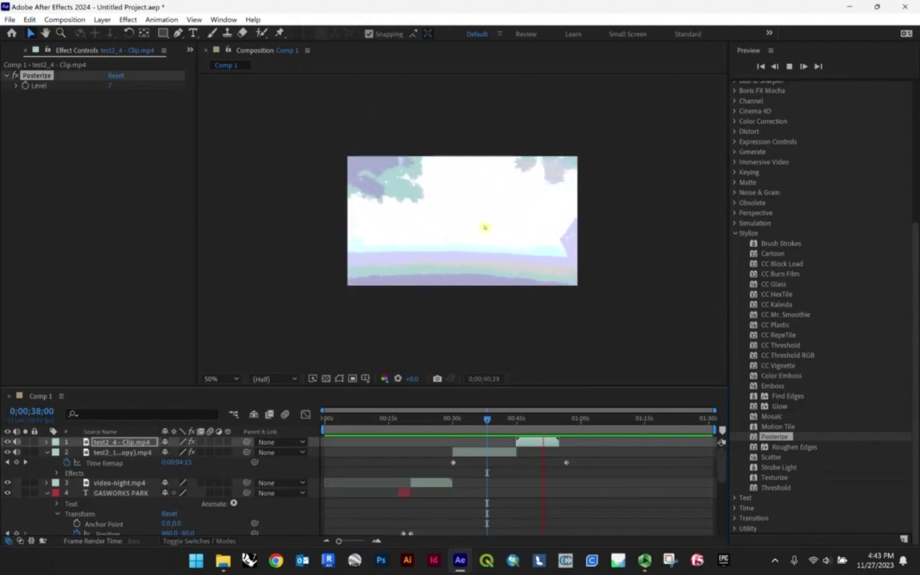
- Stop the preview and undo the Posterize effects on both test clip layers
key("space")
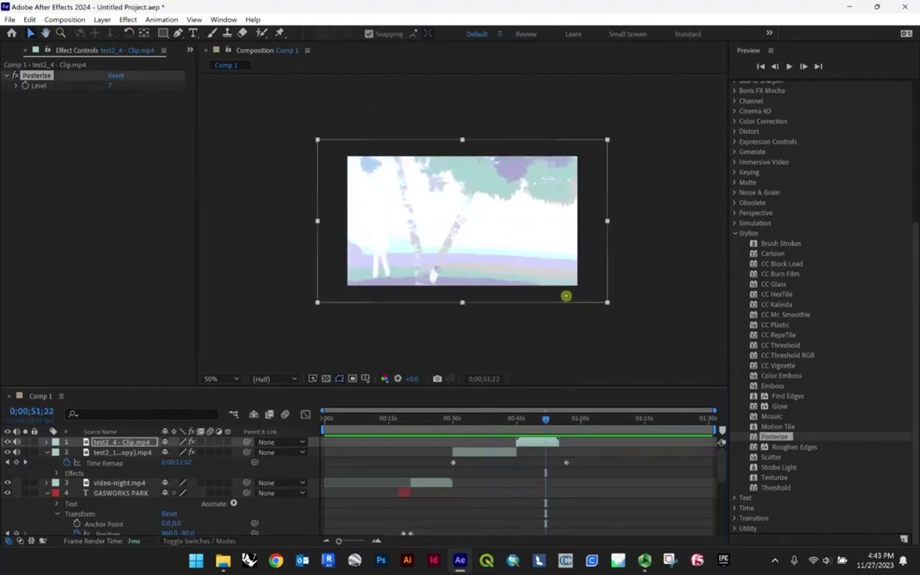
key("ctrl+z")
key("ctrl+z")
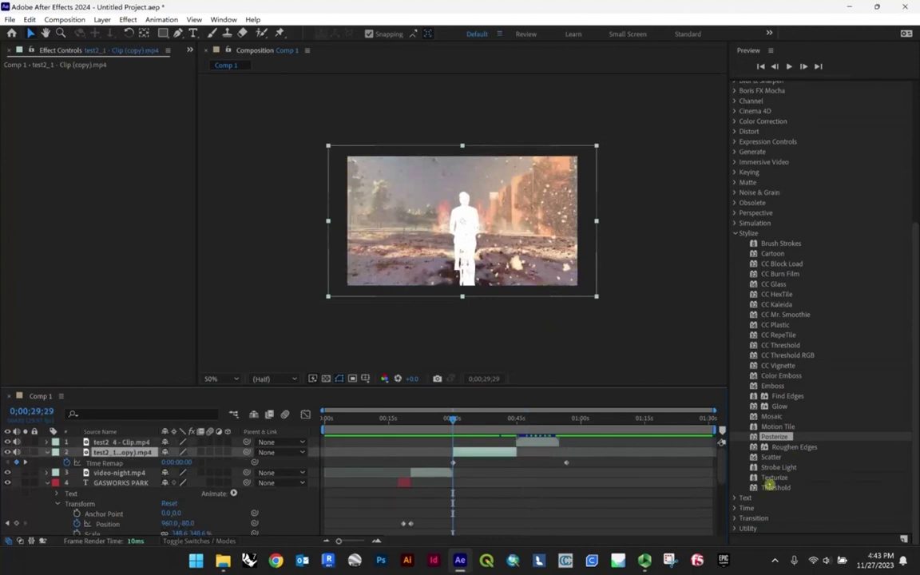
- Apply Threshold with Level 155 to the test2_1 - Clip (copy).mp4 layer and preview it from 0;00;29;22
left_click_drag(770, 486, 473, 432)
key("space")
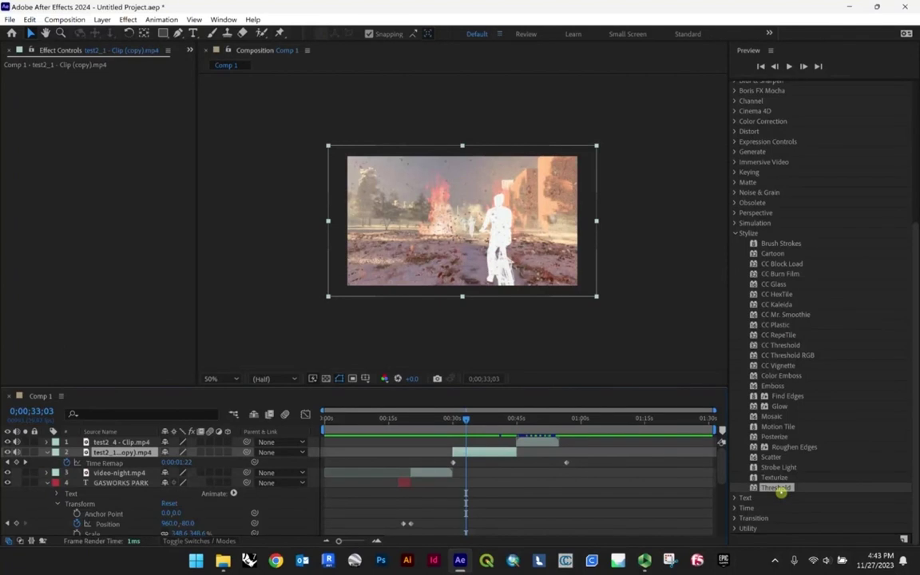
left_click_drag(781, 491, 493, 267)
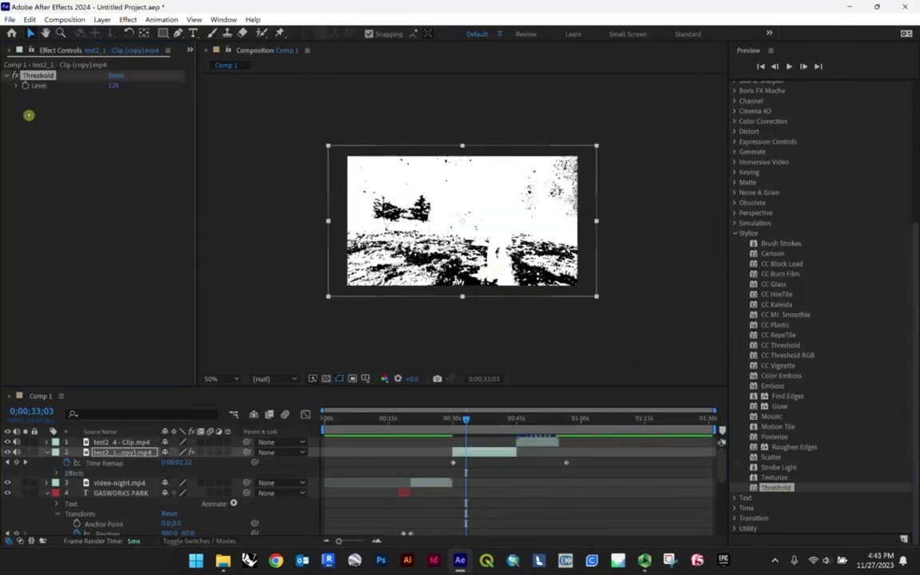
left_click(15, 86)
left_click_drag(66, 101, 117, 100)
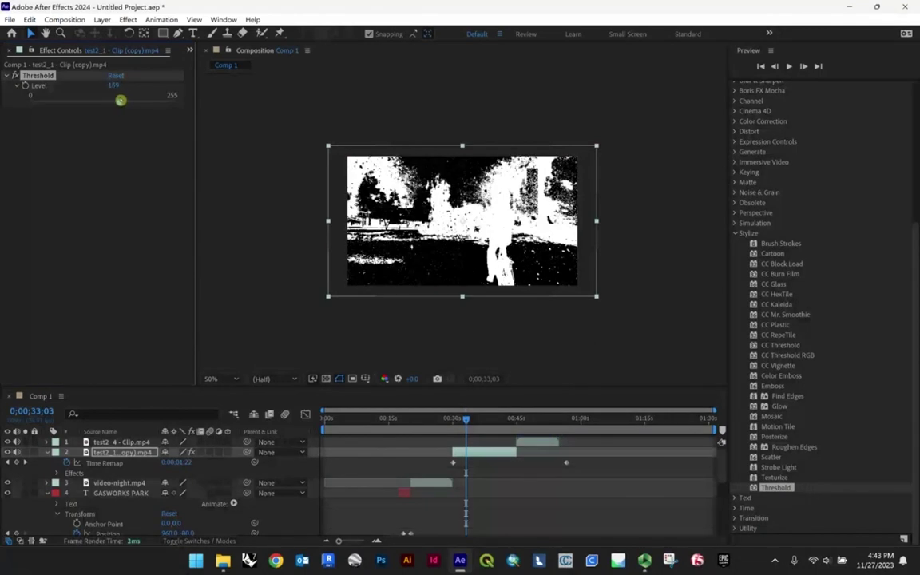
left_click_drag(470, 420, 452, 419)
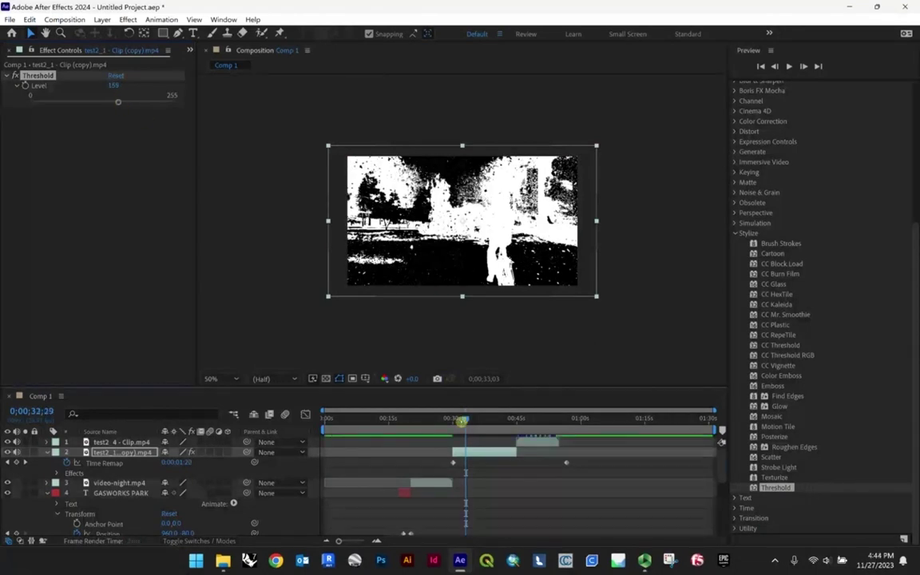
key("space")
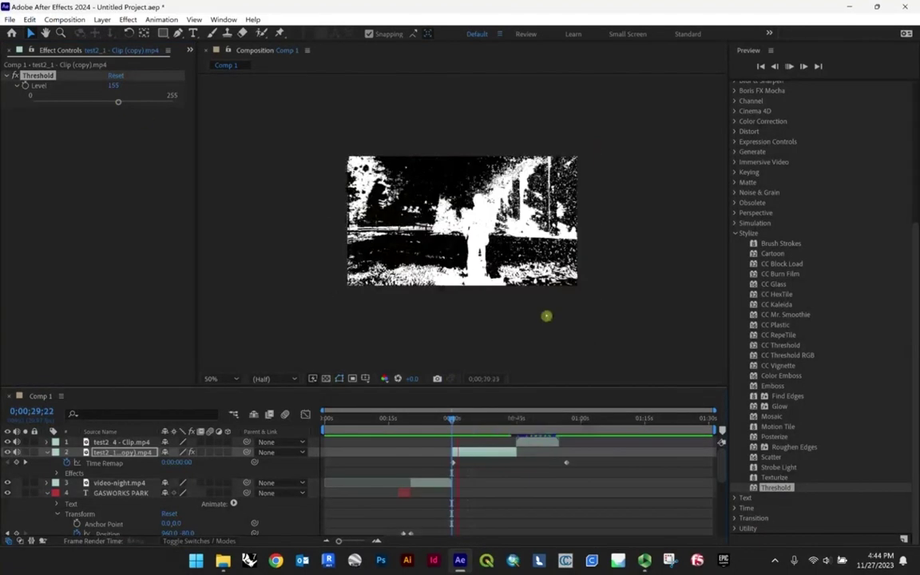
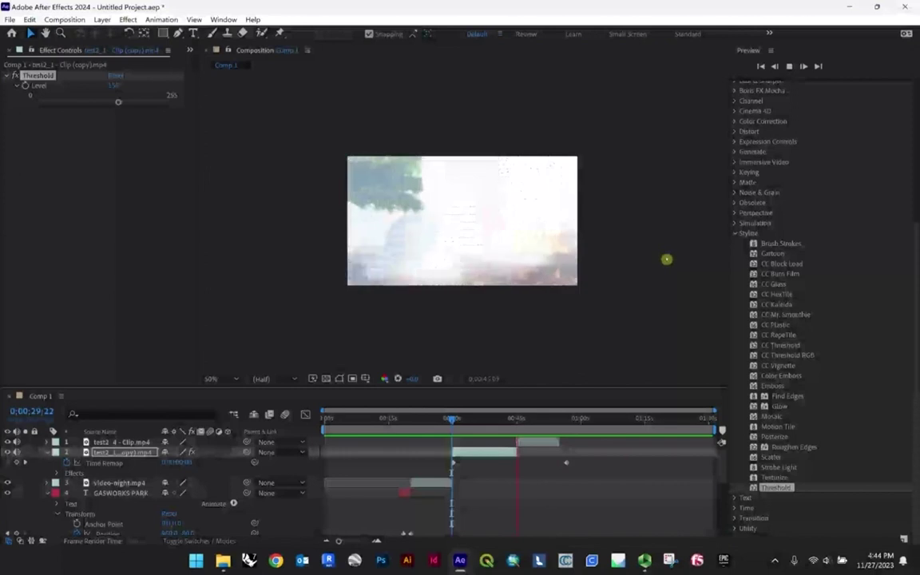
- Apply Threshold with Level 247 to the test2_4 - Clip.mp4 layer and preview both clips from 0;00;40;16
left_click(540, 442)
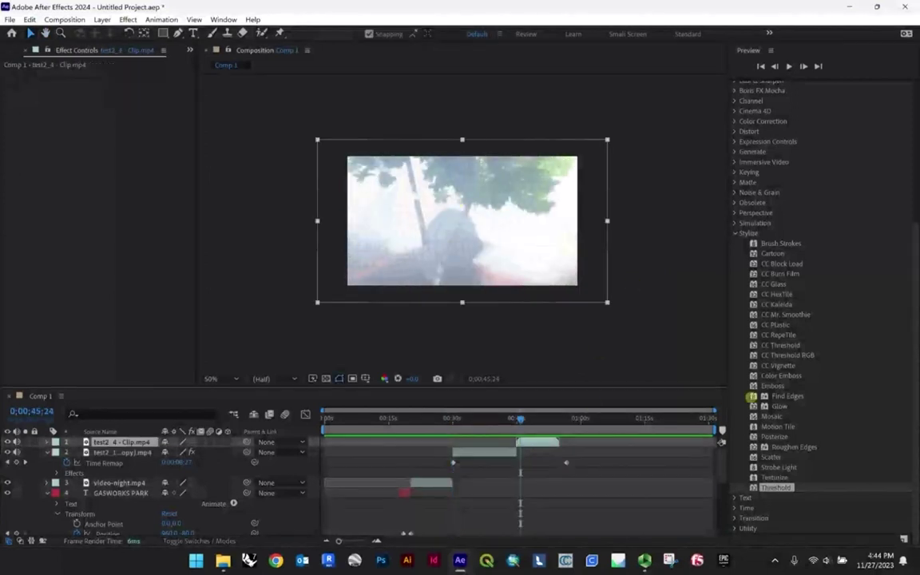
left_click_drag(776, 487, 466, 300)
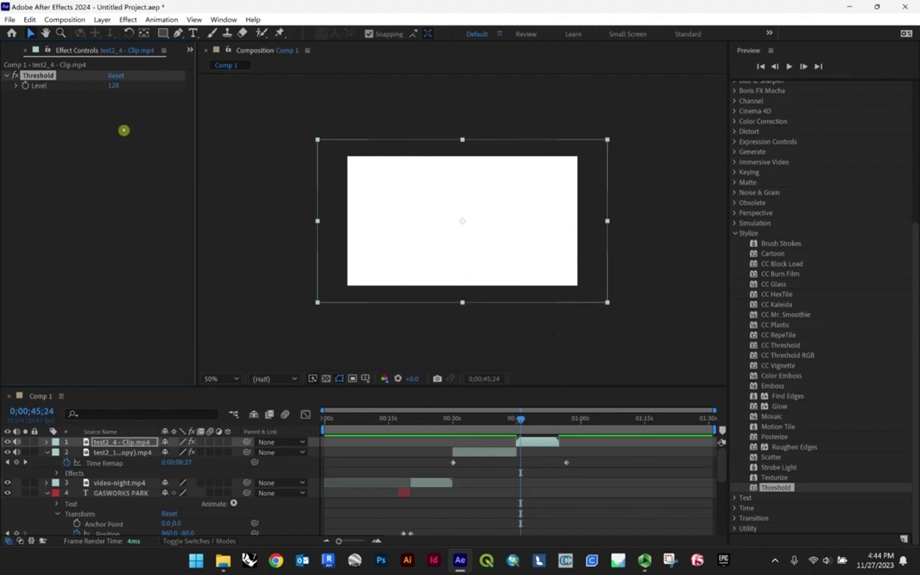
left_click(13, 88)
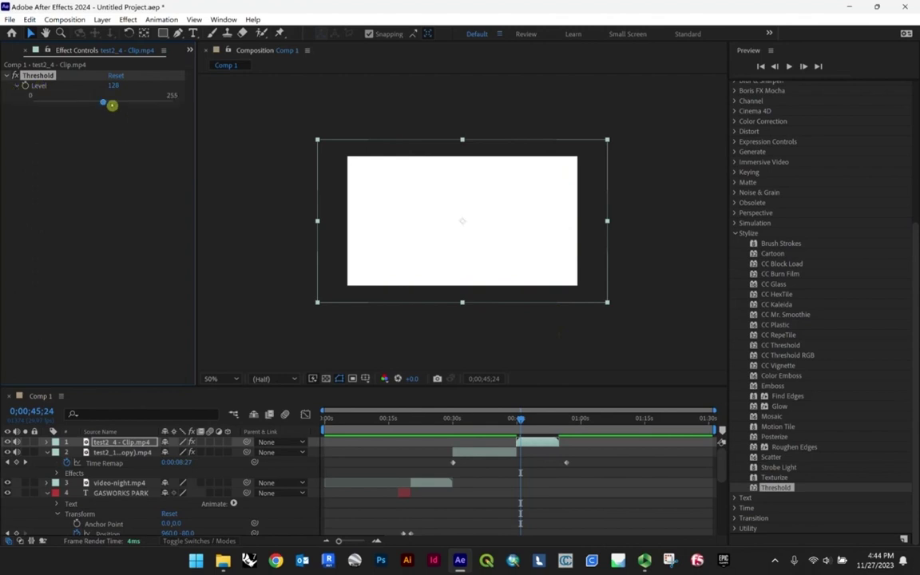
left_click_drag(111, 103, 172, 101)
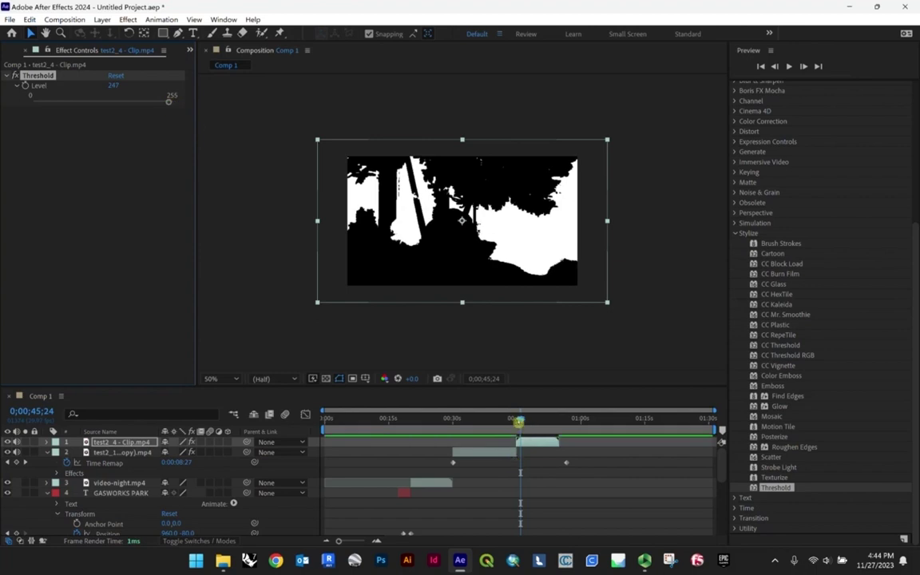
left_click_drag(519, 421, 496, 420)
key("space")
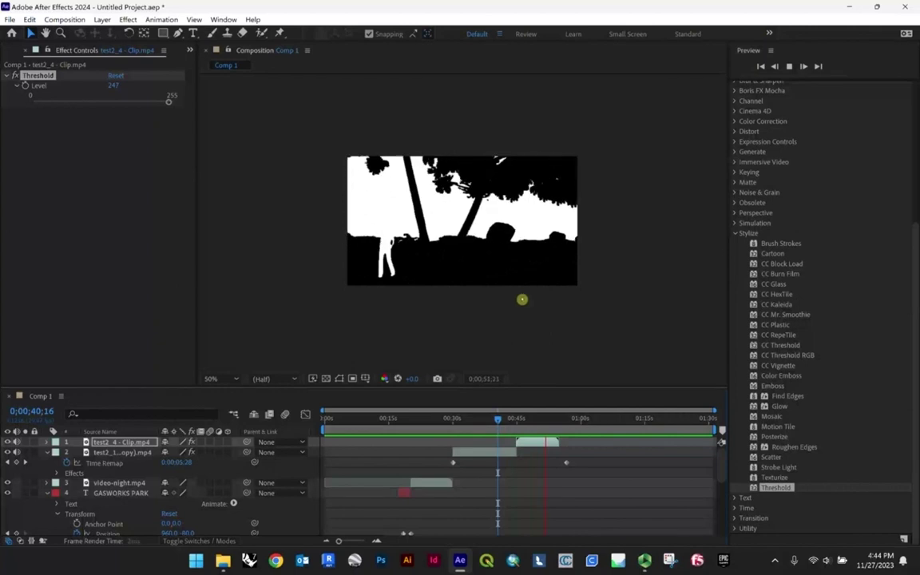
- Stop the preview and undo the Threshold effects on both test clip layers
left_click(524, 299)
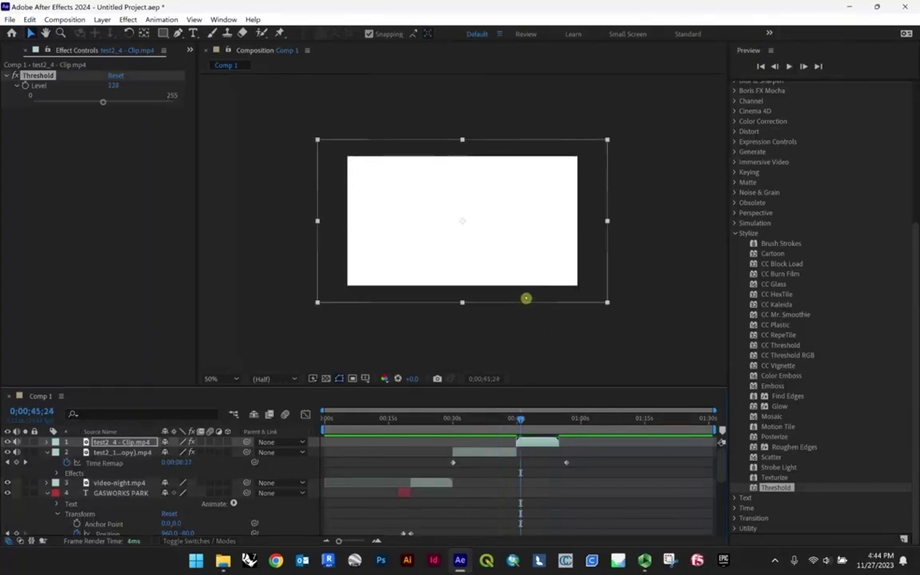
key("ctrl+z")
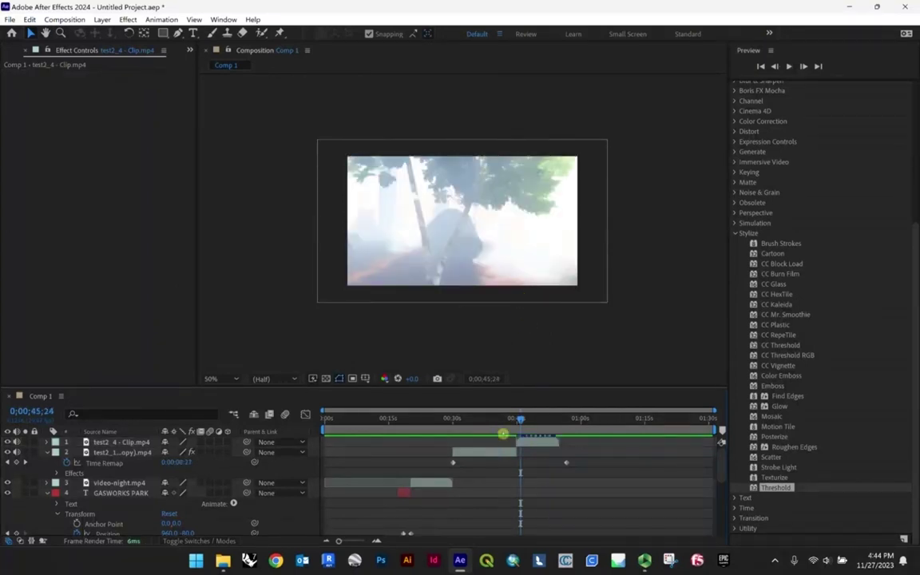
left_click_drag(520, 424, 486, 428)
key("ctrl+z")
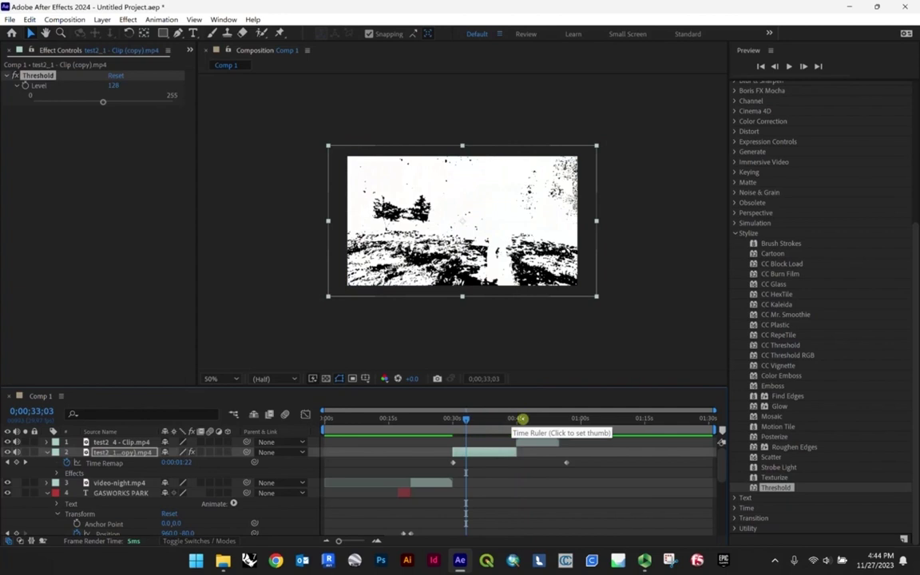
key("ctrl+z")
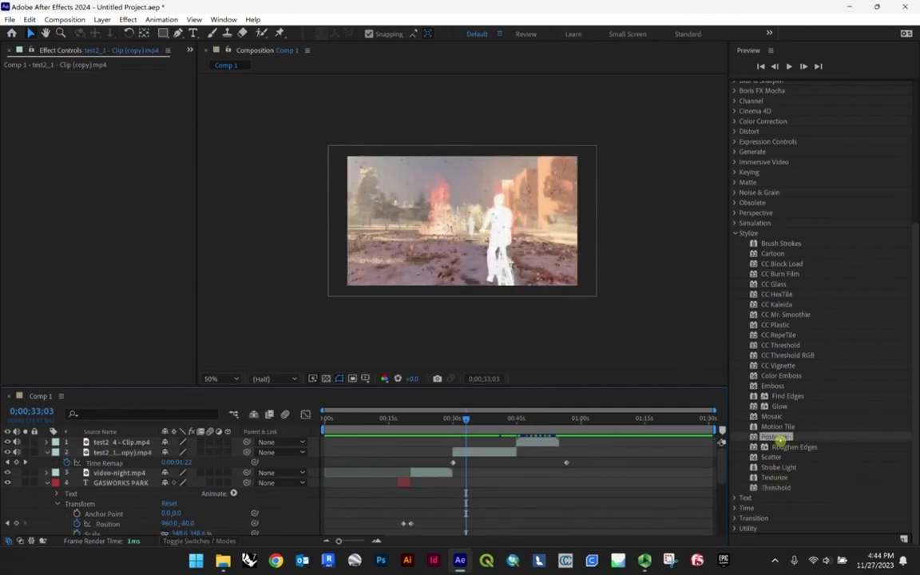
- Apply the Stylize effect CC Plastic to the test2_1 - Clip (copy).mp4 and test2_4 - Clip.mp4 layers
double_click(783, 326)
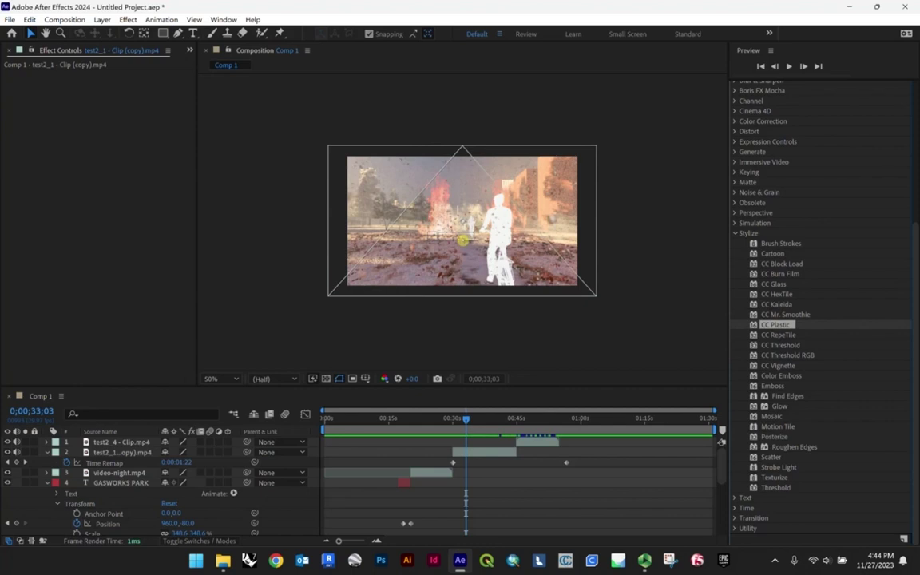
left_click_drag(469, 418, 540, 418)
left_click_drag(775, 325, 510, 222)
- Apply CC Plastic to the video-night.mp4 layers visible at 0;00;23;08 and 0;00;00;00, and move the current time to 0;00;54;28
left_click_drag(540, 417, 424, 418)
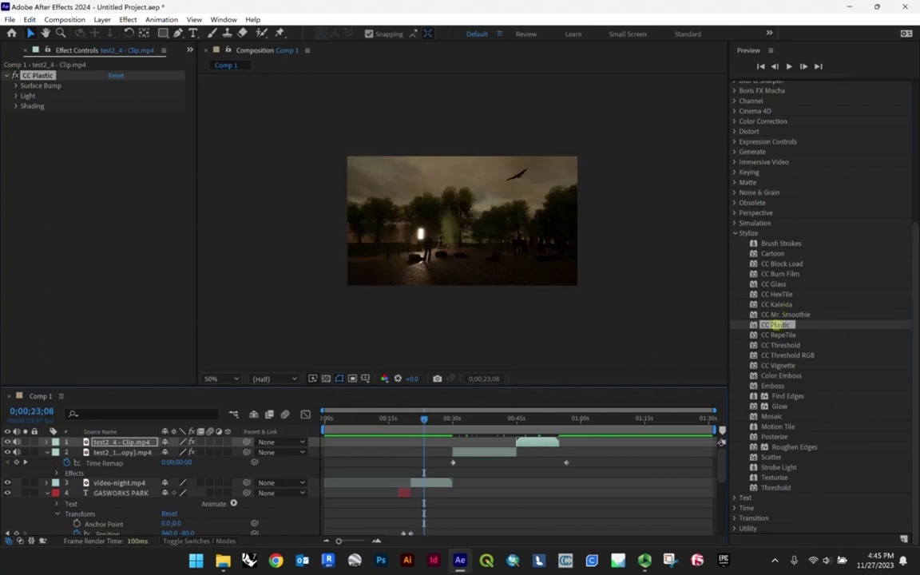
left_click_drag(775, 324, 437, 203)
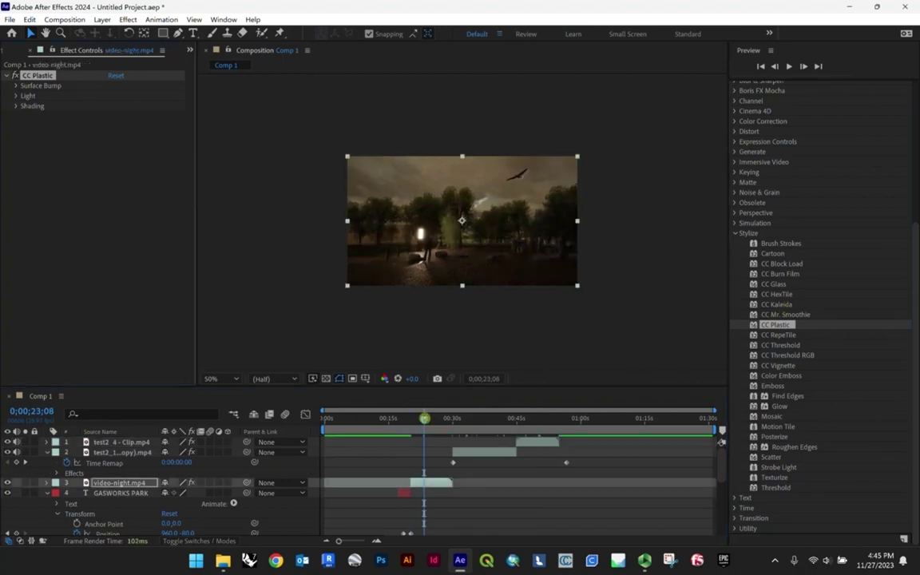
left_click_drag(424, 417, 232, 417)
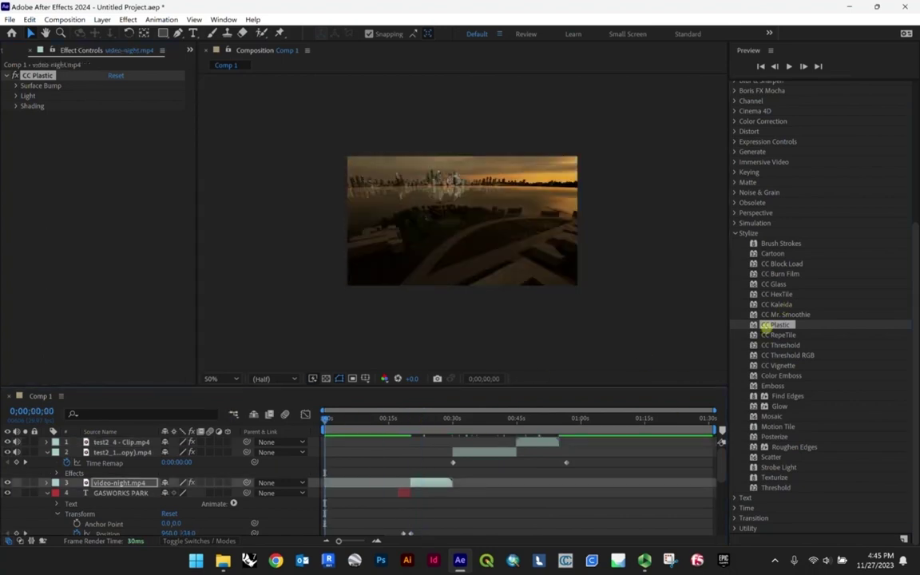
left_click(525, 248)
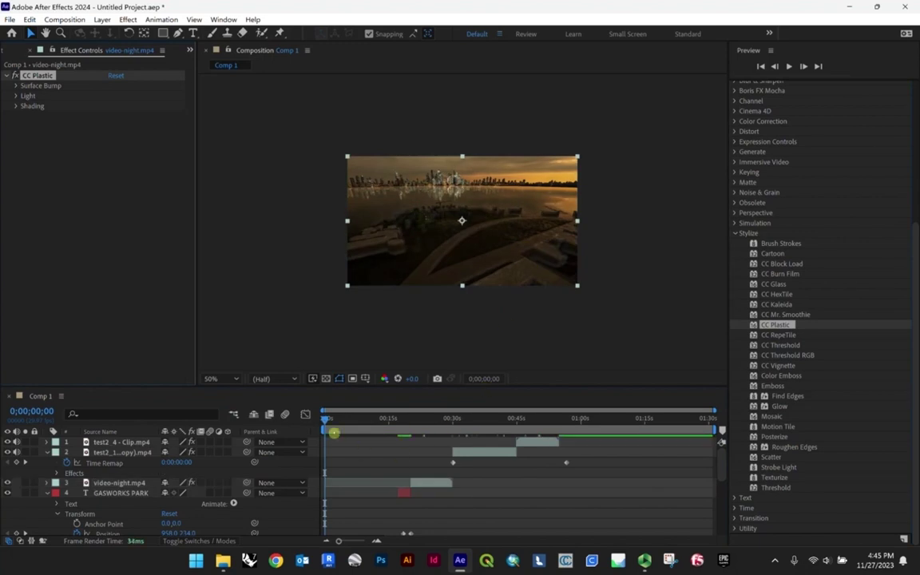
left_click_drag(448, 419, 561, 417)
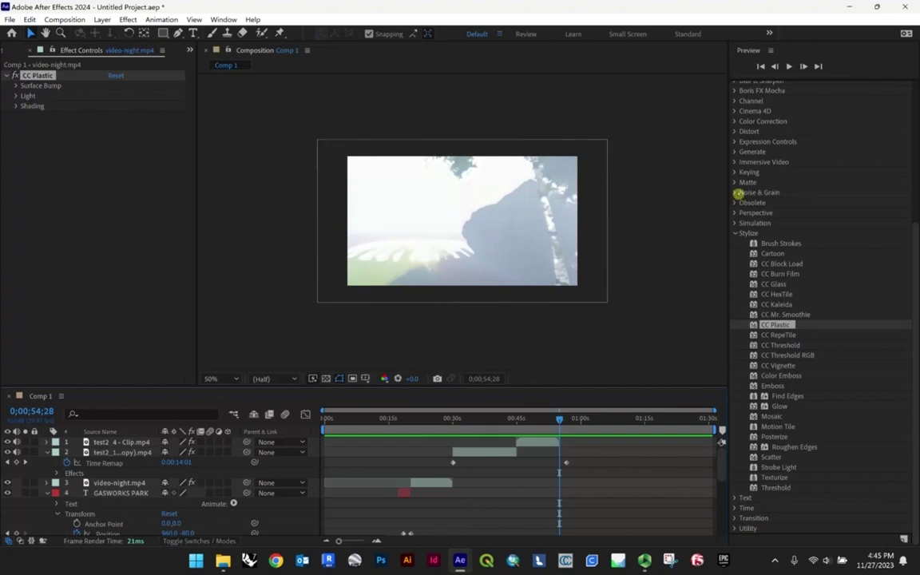
- Collapse the Stylize effects category and the expanded properties of the test2_1, GASWORKS PARK and video-night.mp4 layers
scroll(823, 216, "up", 5)
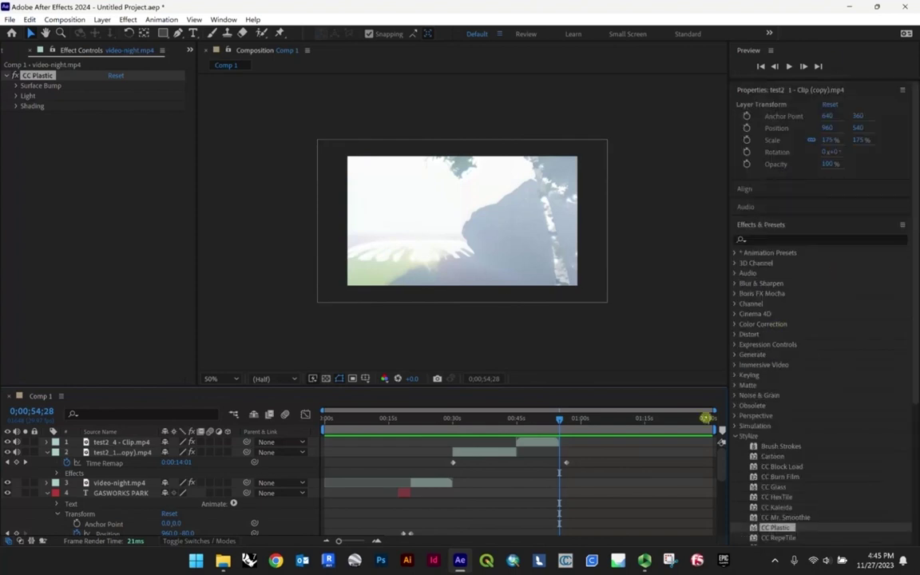
scroll(817, 361, "down", 2)
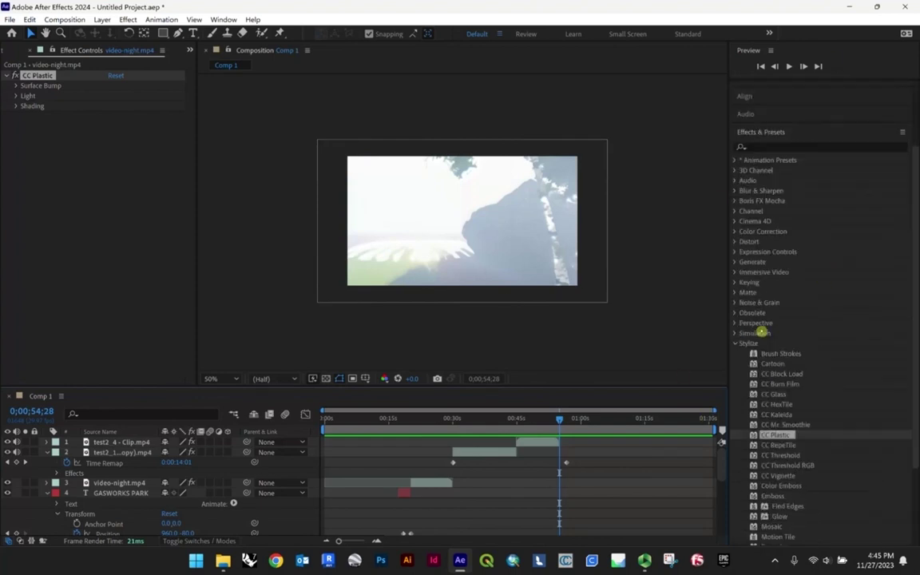
left_click(735, 343)
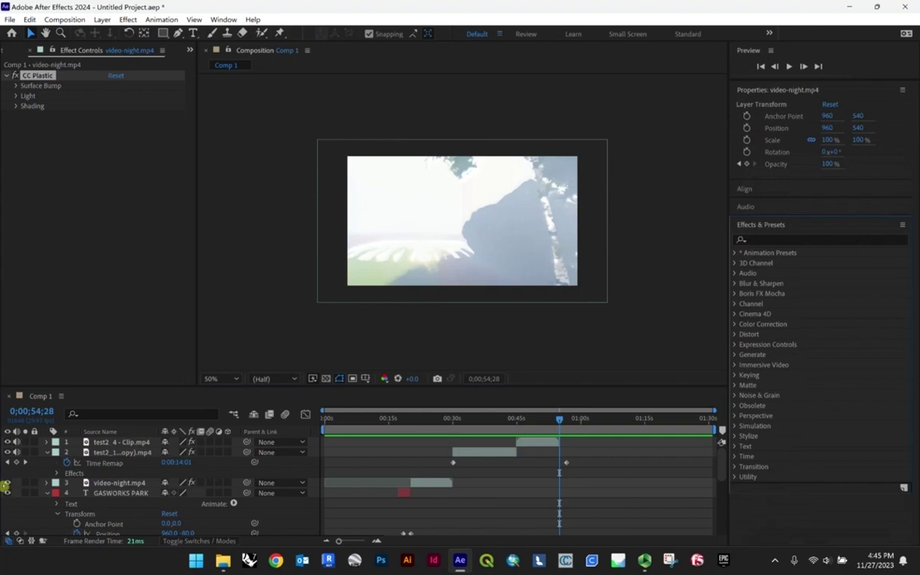
left_click(46, 452)
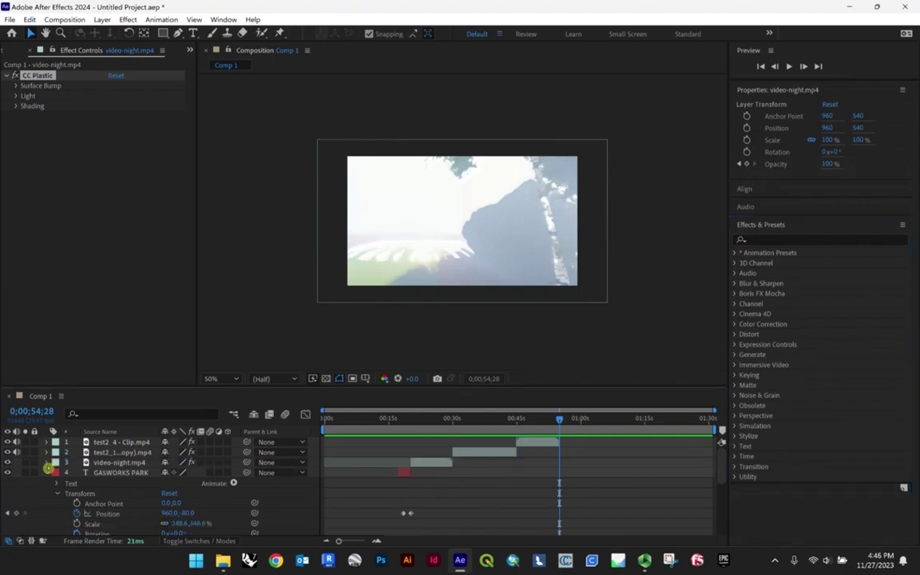
left_click(45, 473)
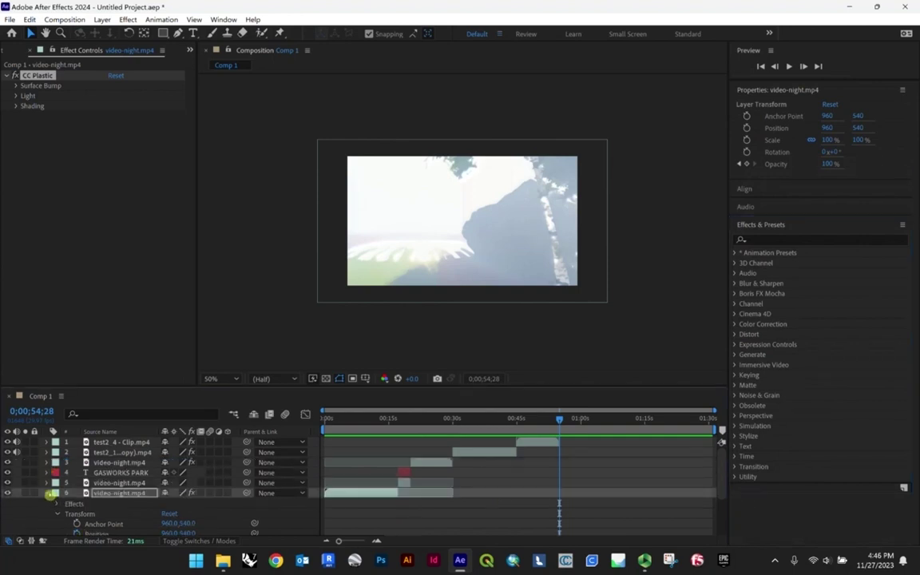
left_click(46, 494)
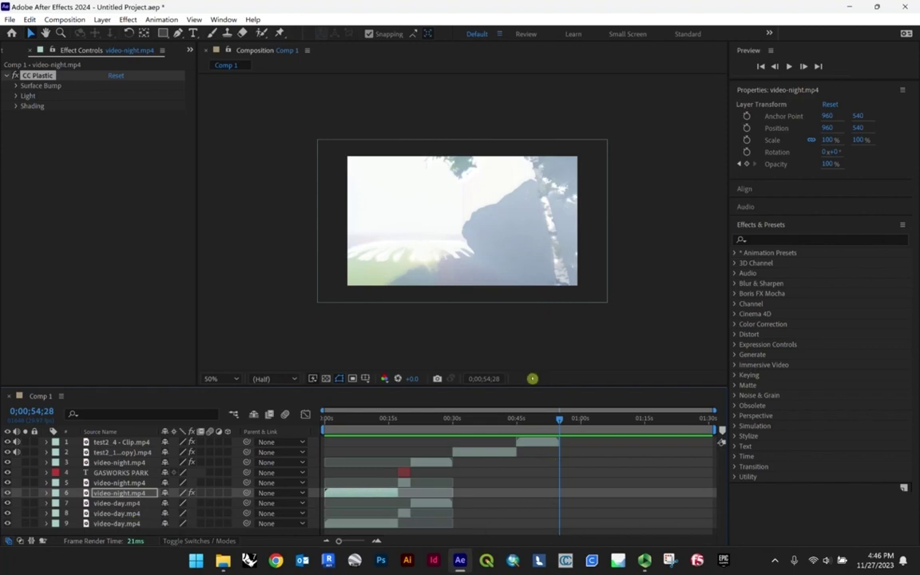
- Switch to File Explorer, open the A5 folder on the Desktop and select the fredericklawolmstedgasworks file
left_click(223, 560)
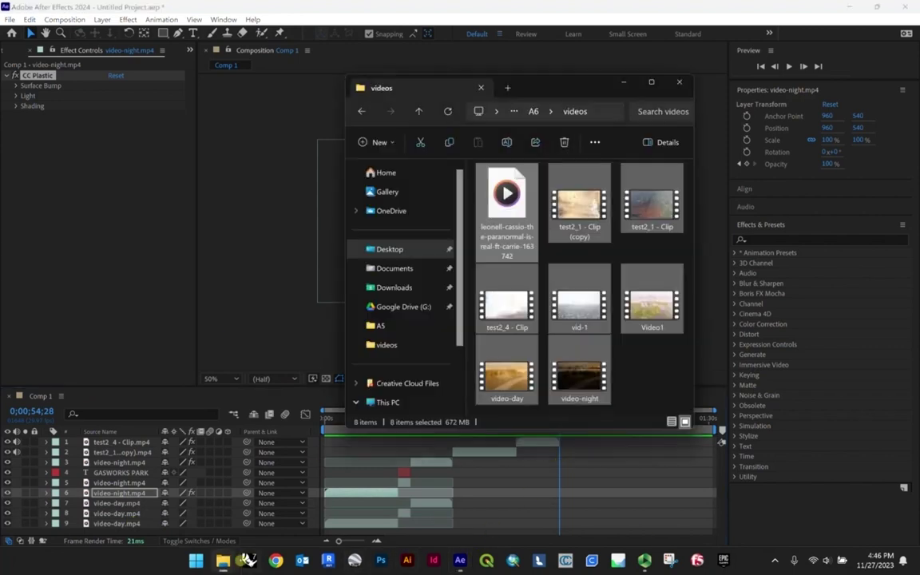
left_click(361, 246)
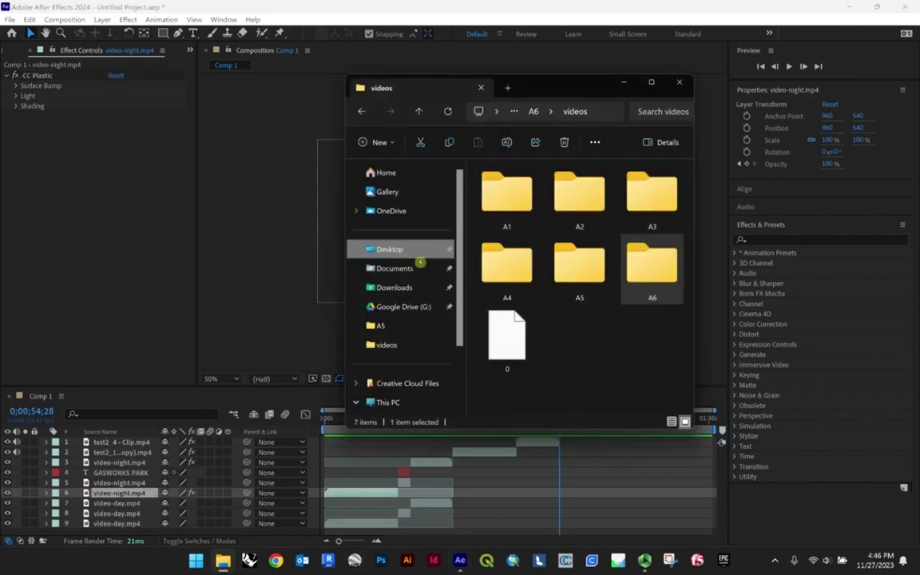
double_click(579, 264)
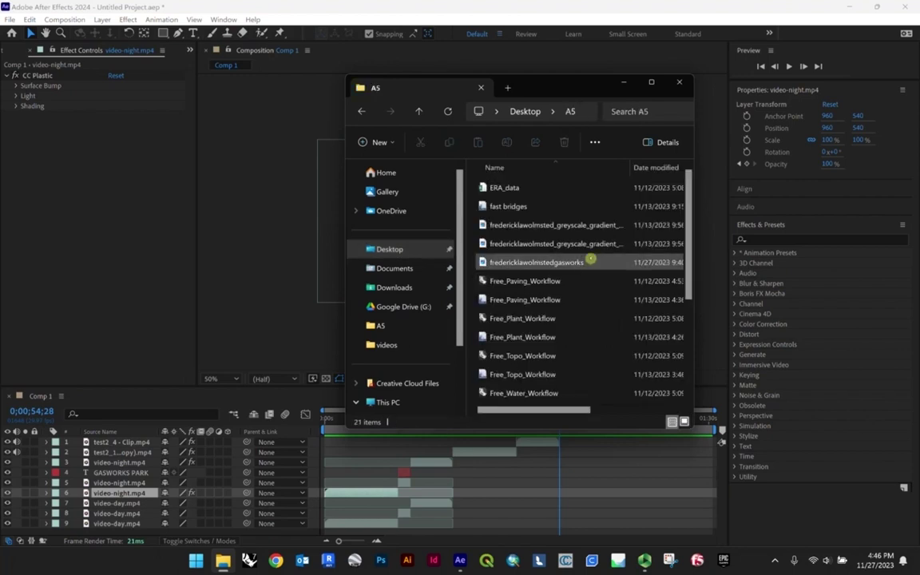
scroll(527, 272, "down", 5)
scroll(540, 304, "up", 5)
left_click(551, 264)
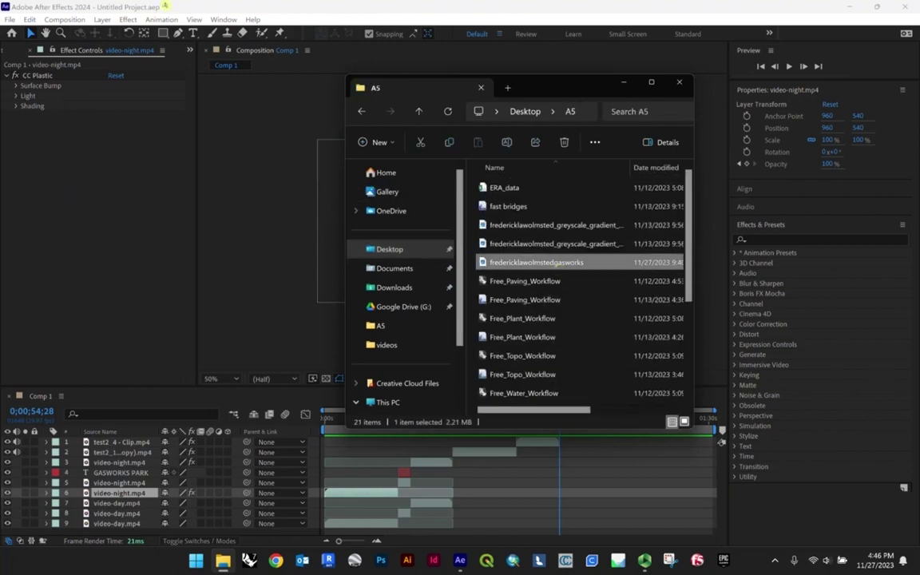
- Return to After Effects and show the project's imported assets in place of the effect settings
left_click(165, 6)
left_click(188, 50)
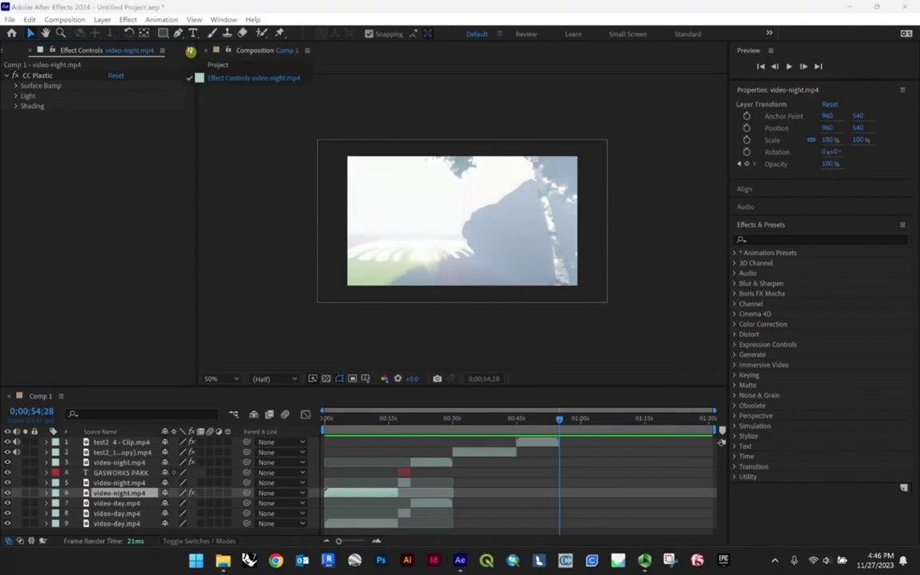
left_click(218, 65)
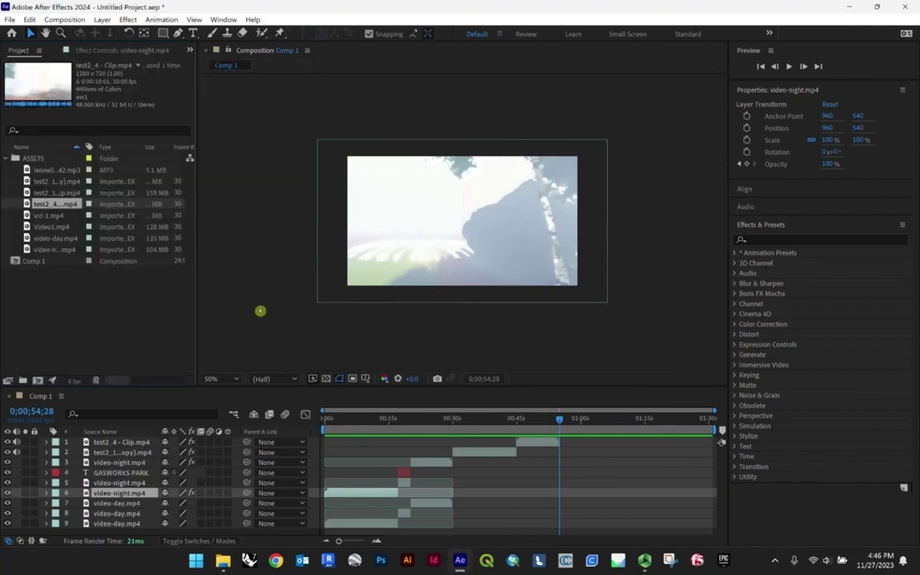
- Import fredericklawolmstedgasworks.png from the A5 folder into the project's ASSETS folder and return the current time to 0;00;54;28
left_click(222, 561)
left_click_drag(536, 263, 32, 156)
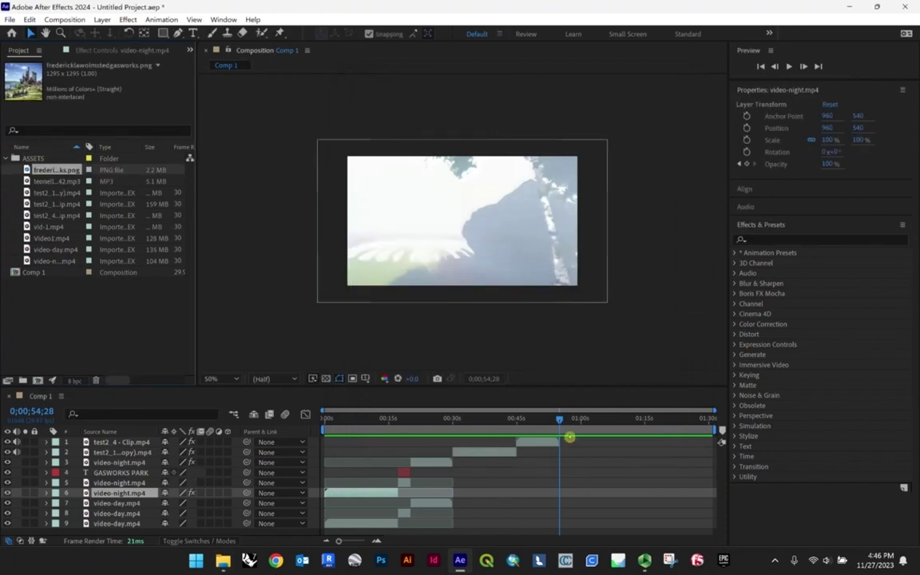
left_click_drag(557, 423, 532, 422)
key("space")
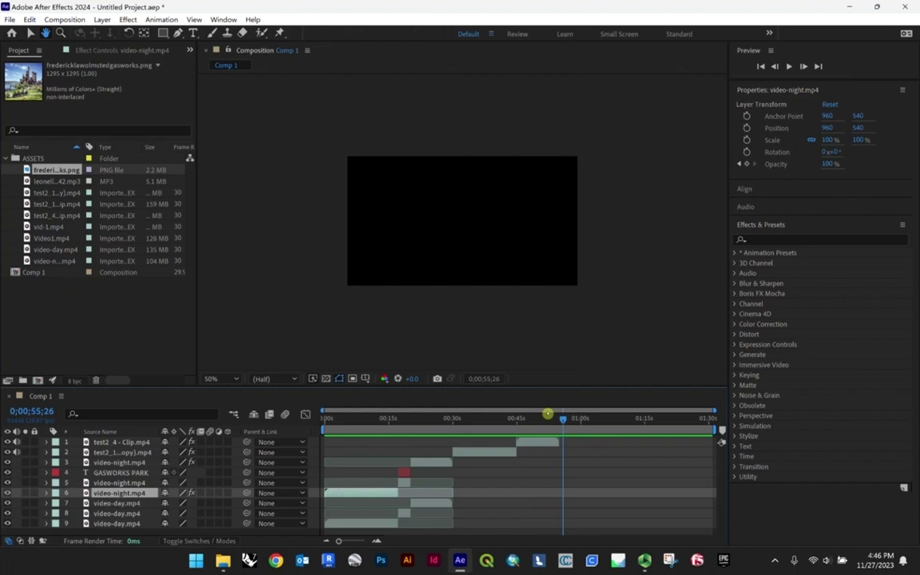
left_click_drag(545, 418, 557, 419)
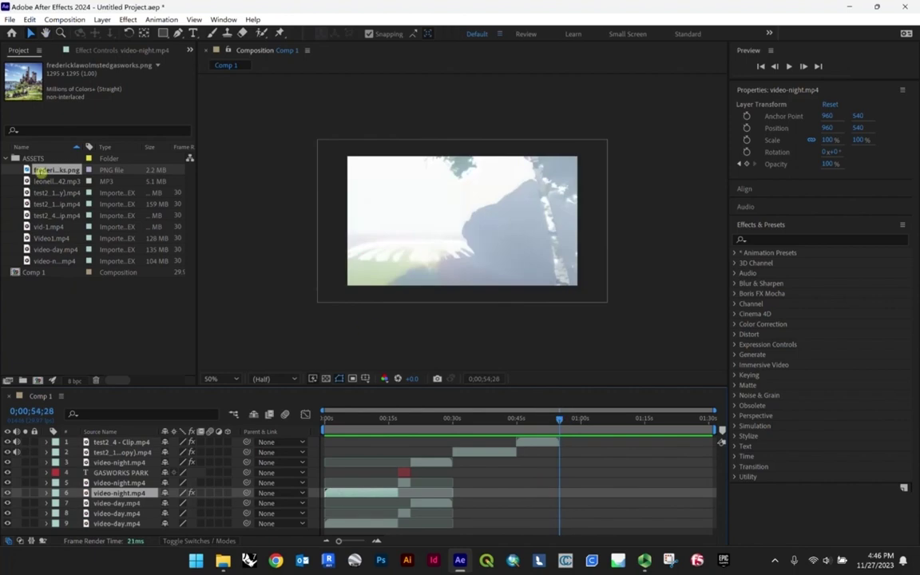
- Add fredericklawolmstedgasworks.png as the top layer of Comp 1 and trim it to run from 0;00;54;28 to about the one-minute mark
left_click_drag(35, 171, 447, 211)
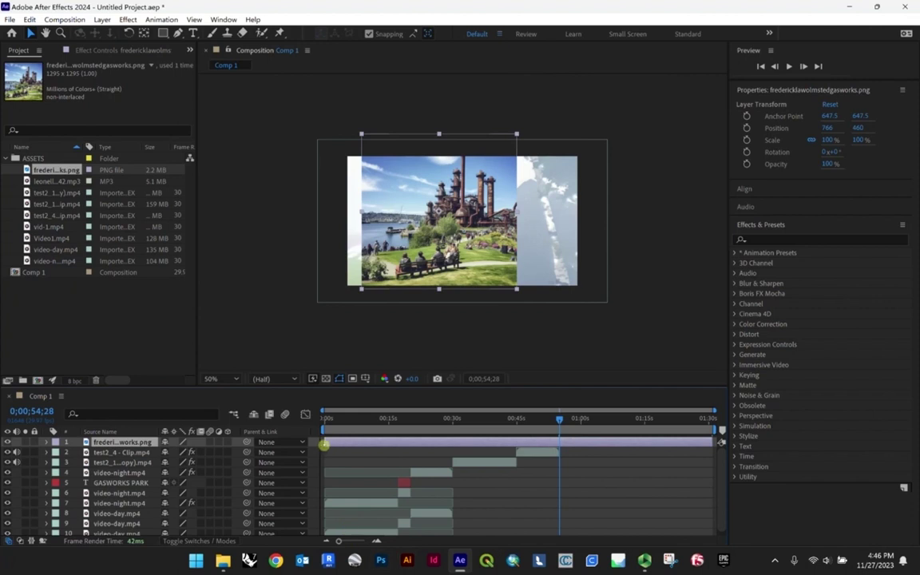
left_click_drag(324, 445, 557, 439)
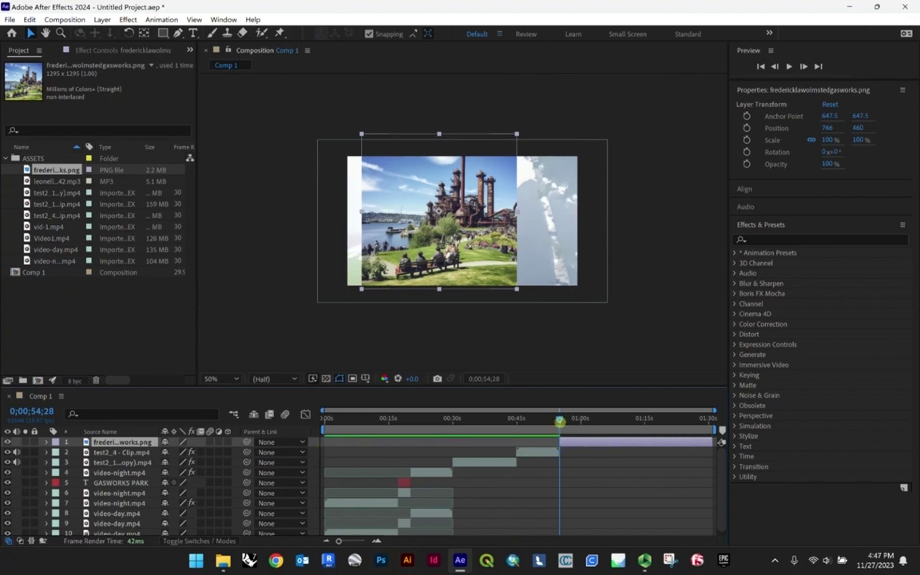
mouse_move(560, 421)
left_mouse_down()
mouse_move(605, 422)
mouse_move(560, 421)
left_mouse_up()
left_click_drag(712, 442, 626, 444)
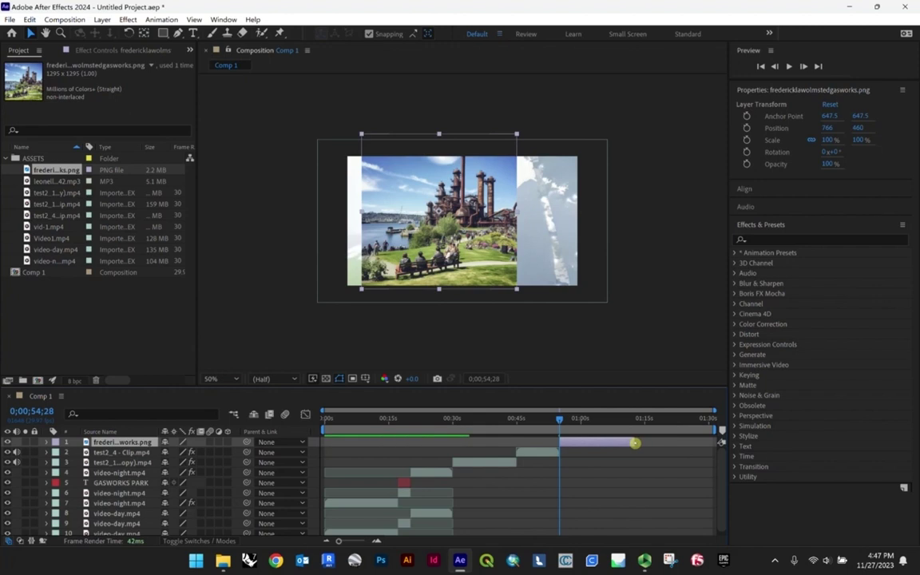
left_click_drag(634, 444, 584, 443)
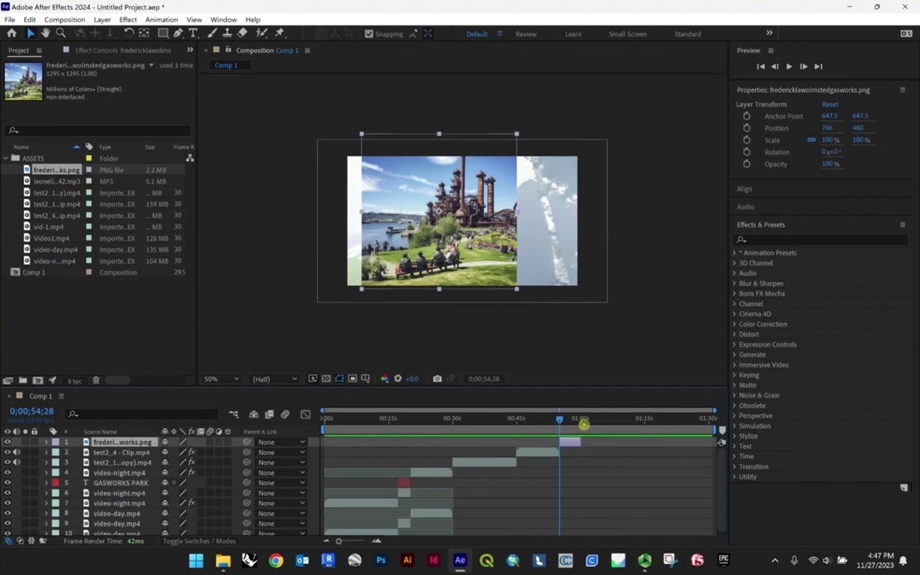
- Preview the gasworks image's segment, scale the image to about 243.9% and place it at about 1272.5, -326.8 to frame the park bench
key("space")
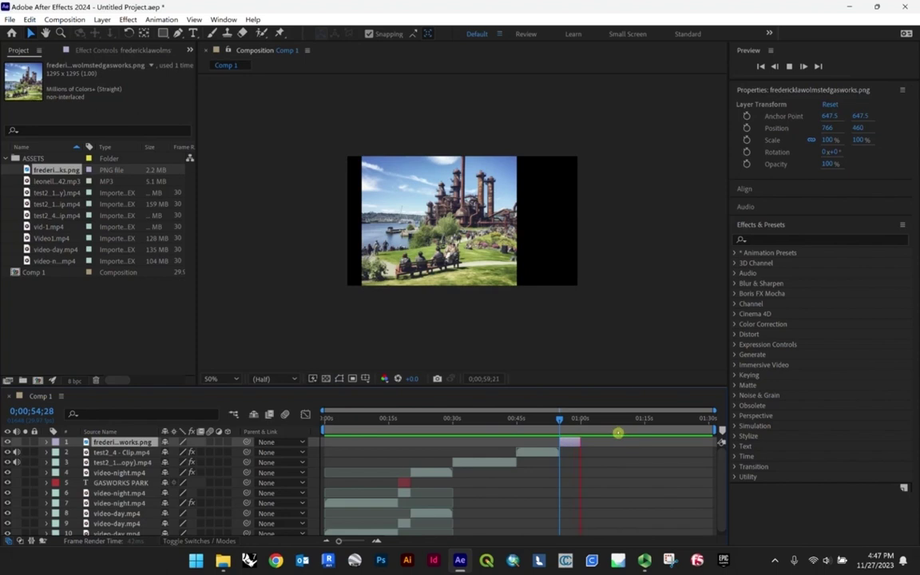
key("space")
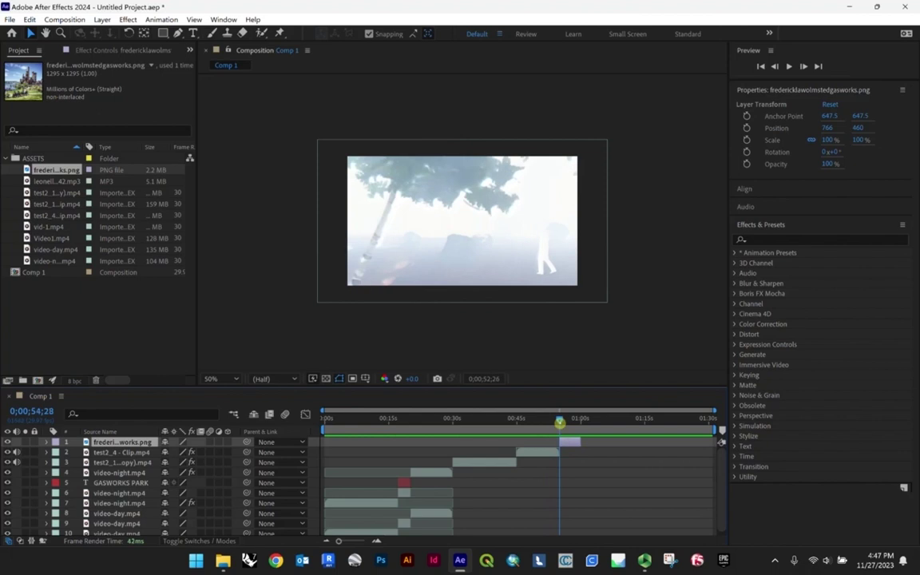
left_click_drag(338, 541, 359, 540)
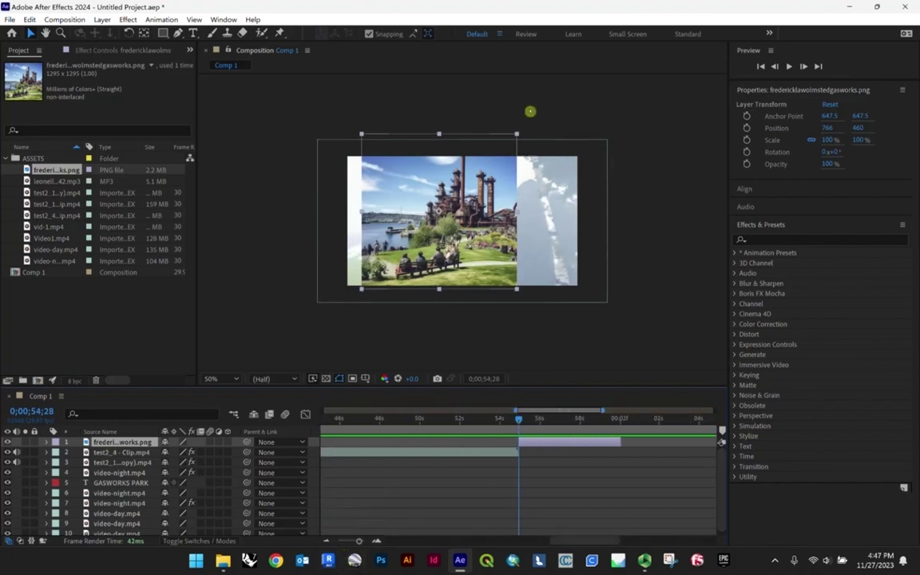
left_click_drag(517, 135, 555, 133)
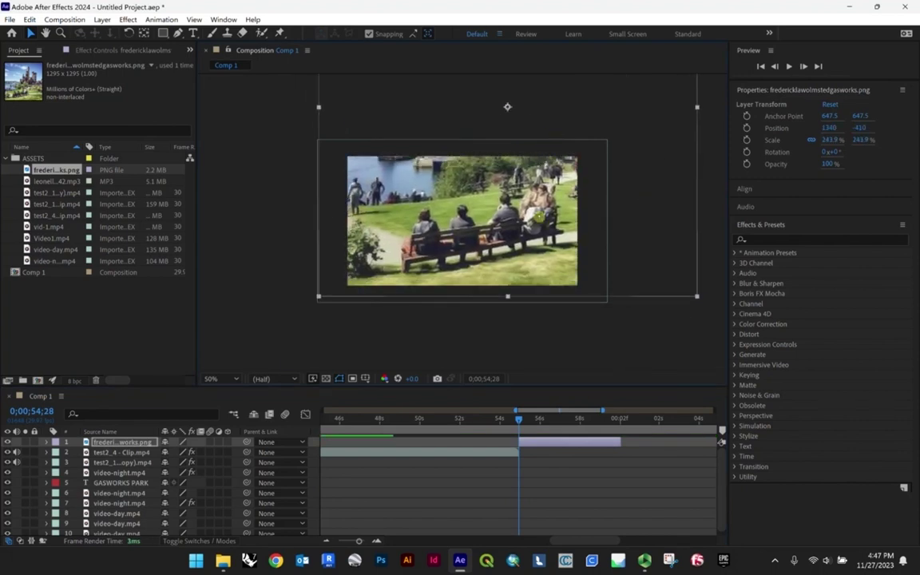
left_click_drag(542, 217, 593, 109)
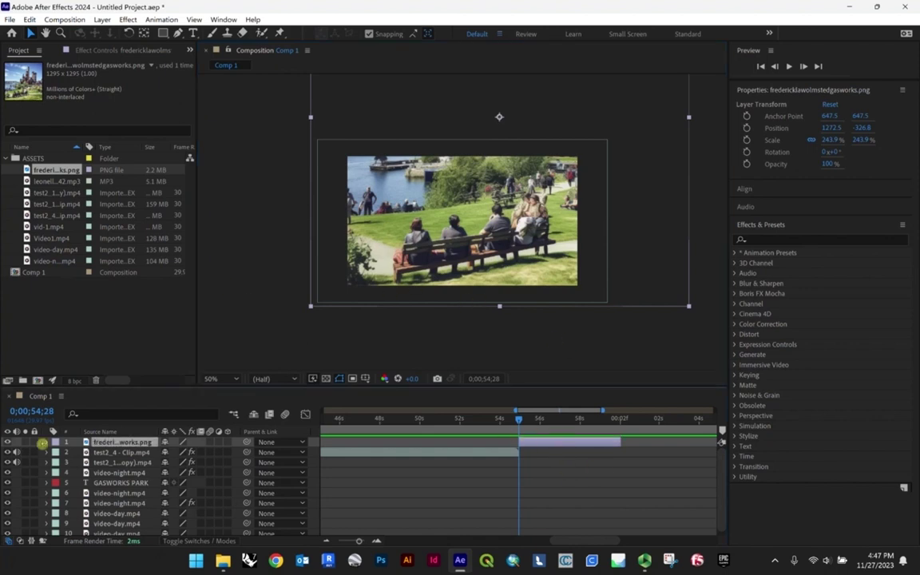
- Keyframe the gasworks image's Position at 0;00;54;28 and again at 0;00;57;04, where it moves to about 364.5, 371.2
left_click(46, 442)
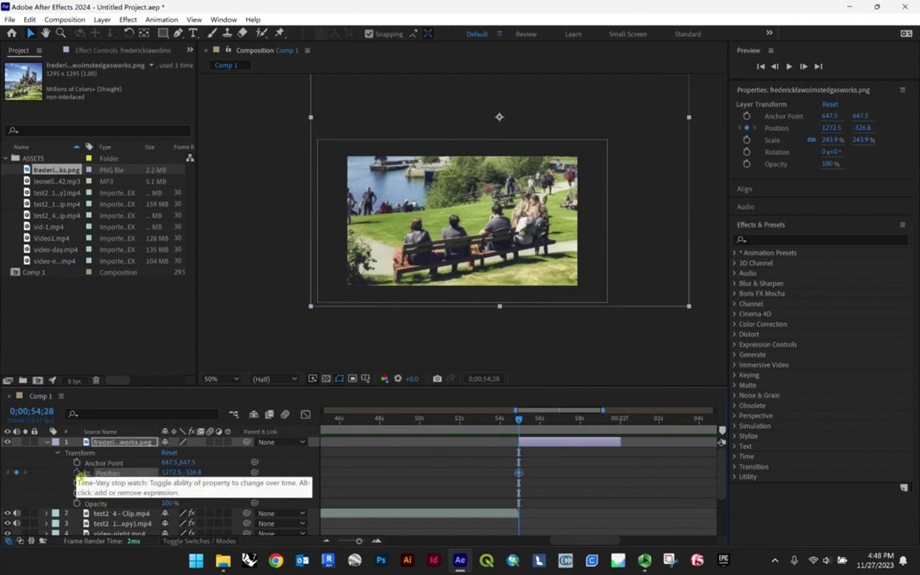
left_click(77, 473)
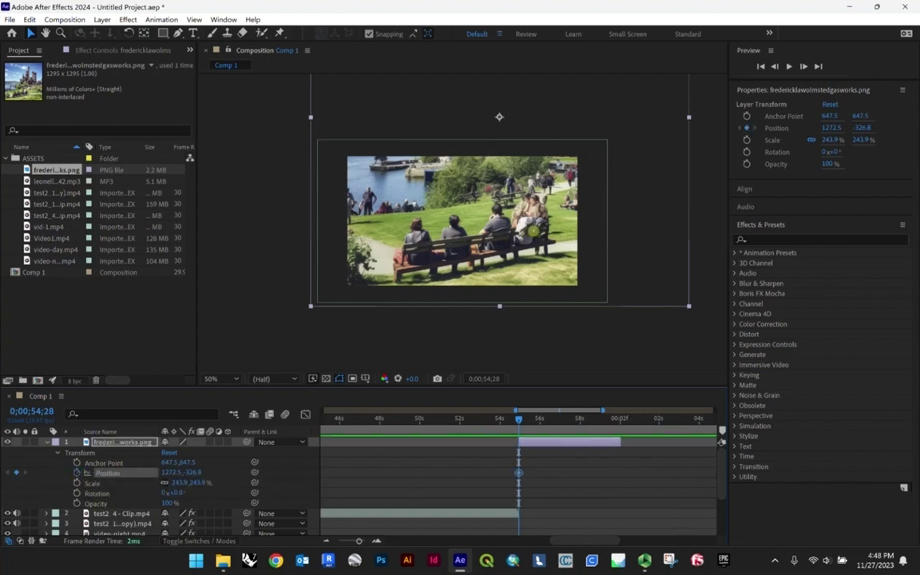
key("space")
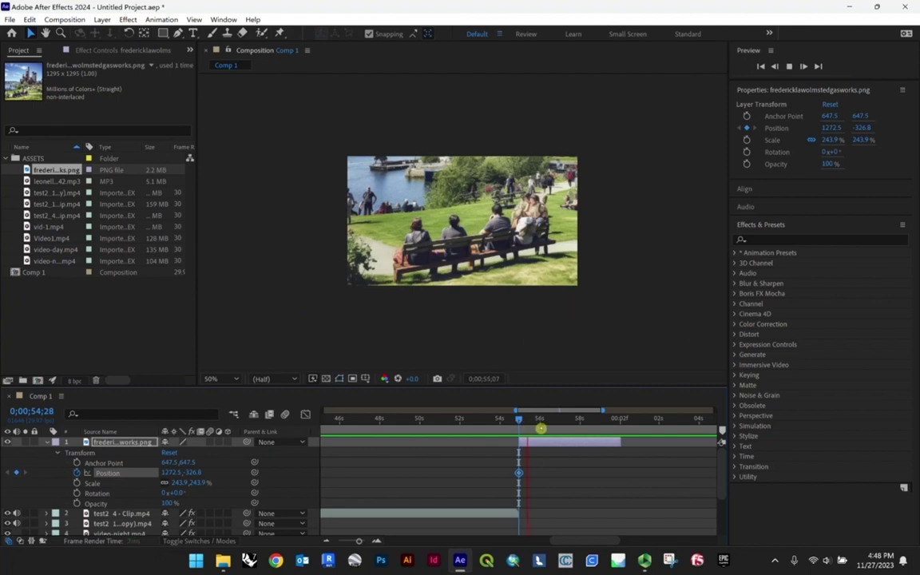
key("space")
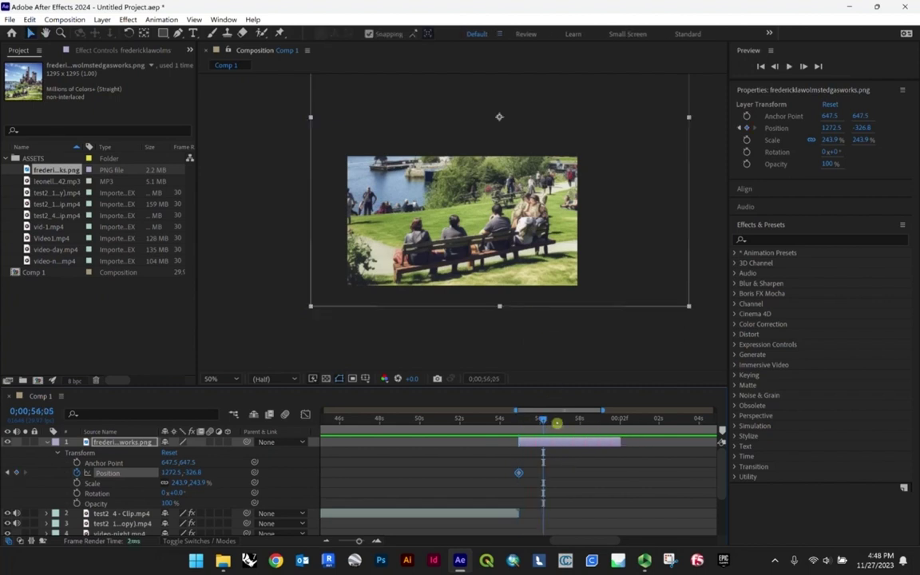
key("space")
key("space")
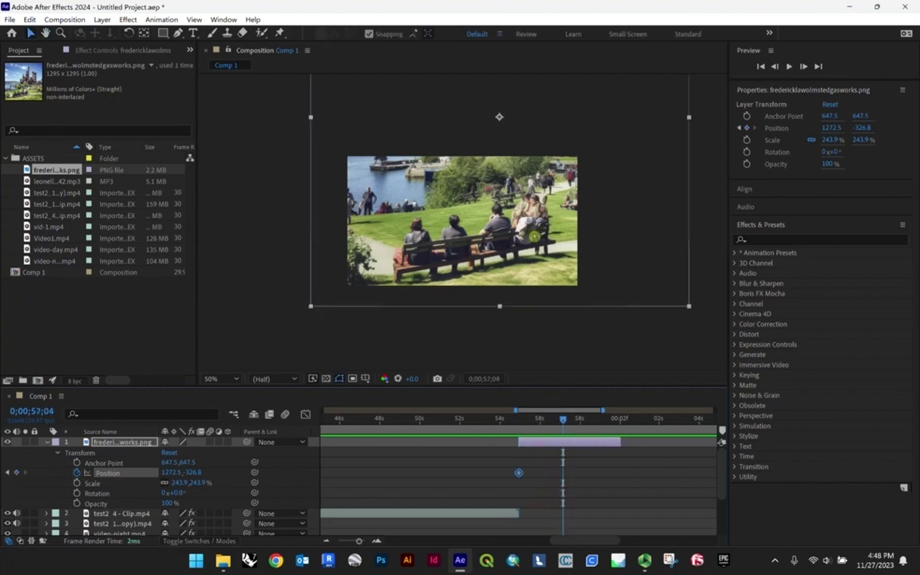
left_click_drag(481, 220, 412, 222)
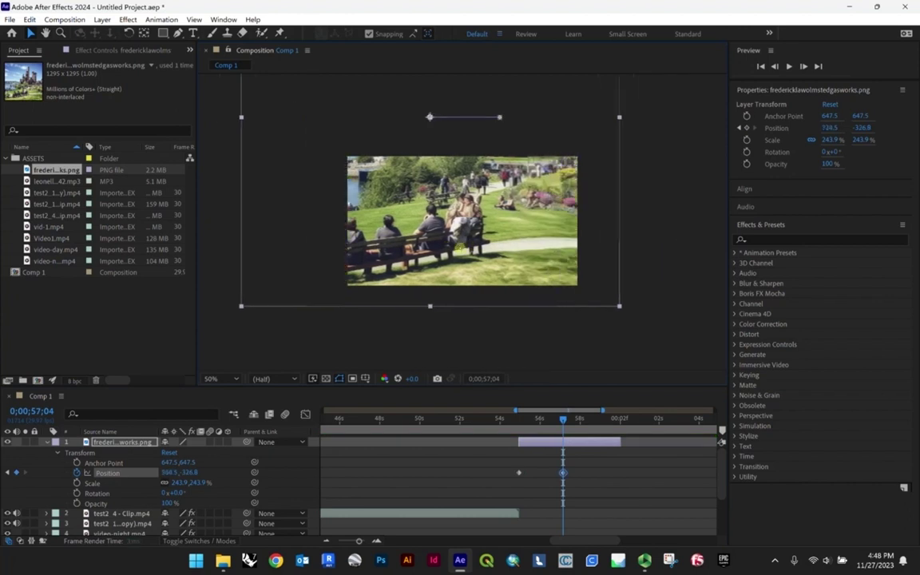
left_click_drag(466, 250, 427, 250)
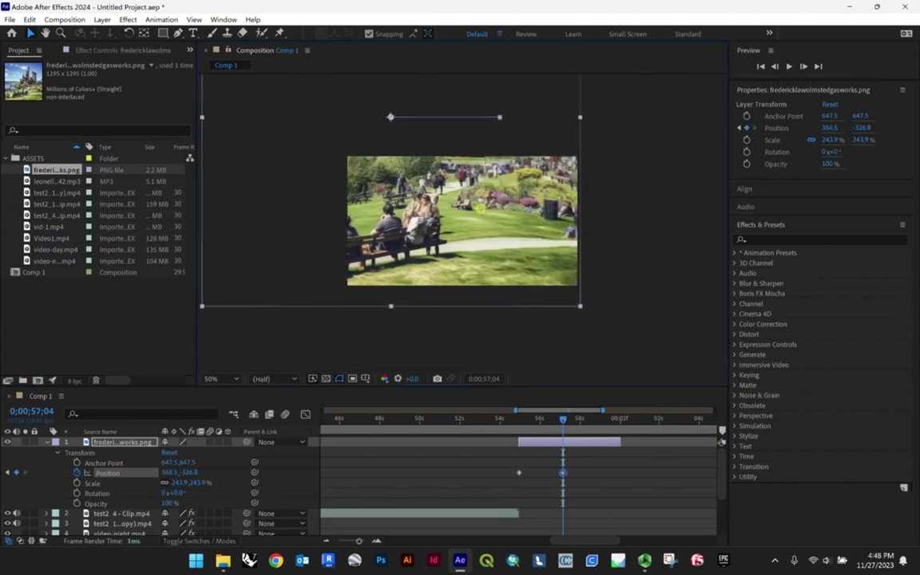
left_click_drag(480, 207, 482, 293)
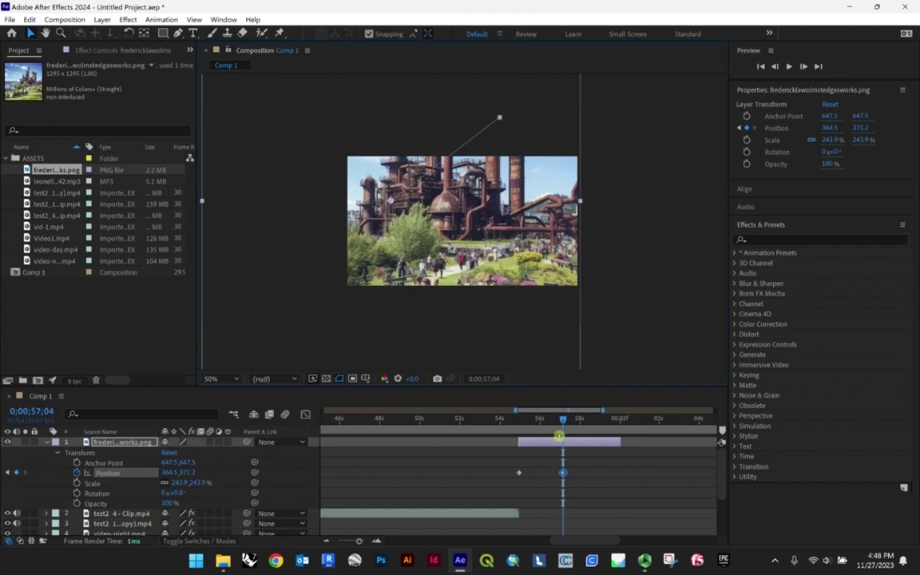
- Add a third Position keyframe to the gasworks image at 0;00;59;29, moving it down to about 364.5, 1577.2 to show the chimney tops
key("space")
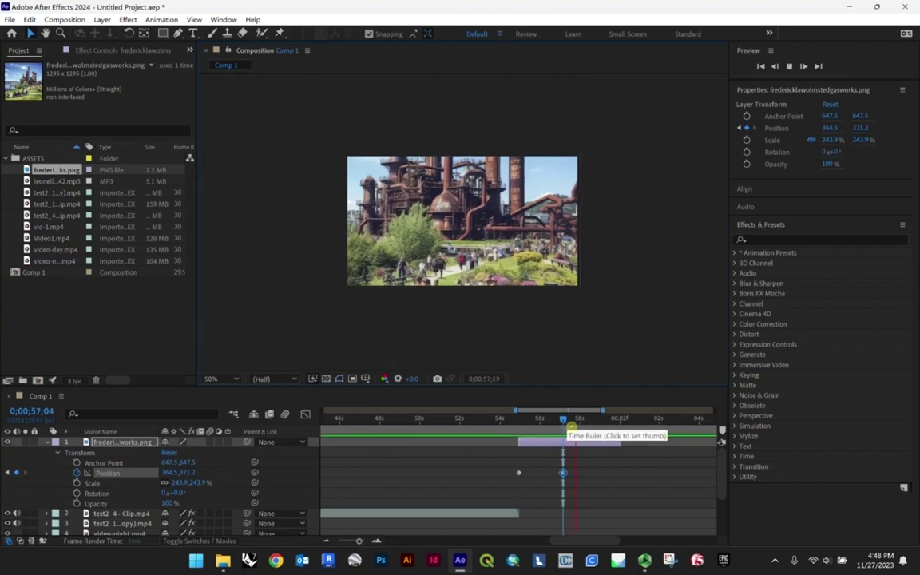
key("space")
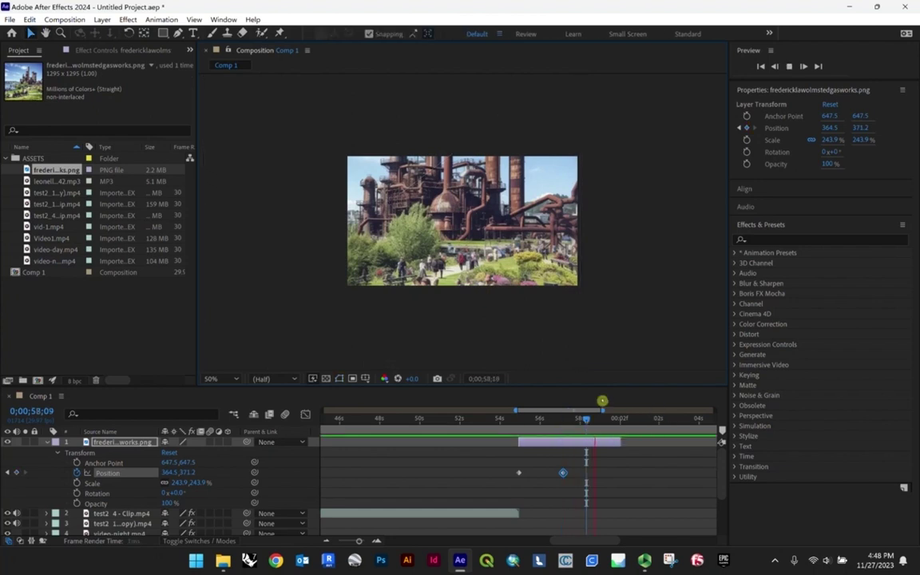
key("space")
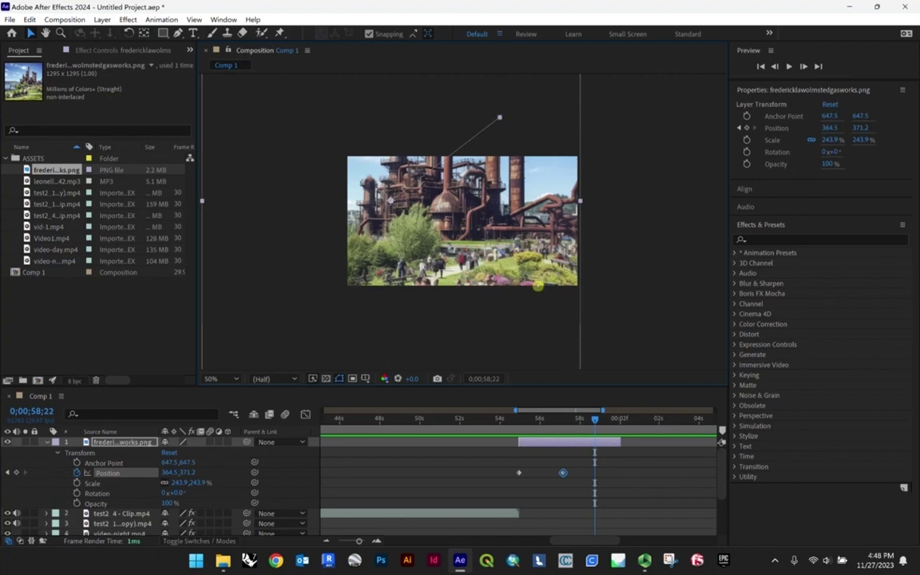
key("space")
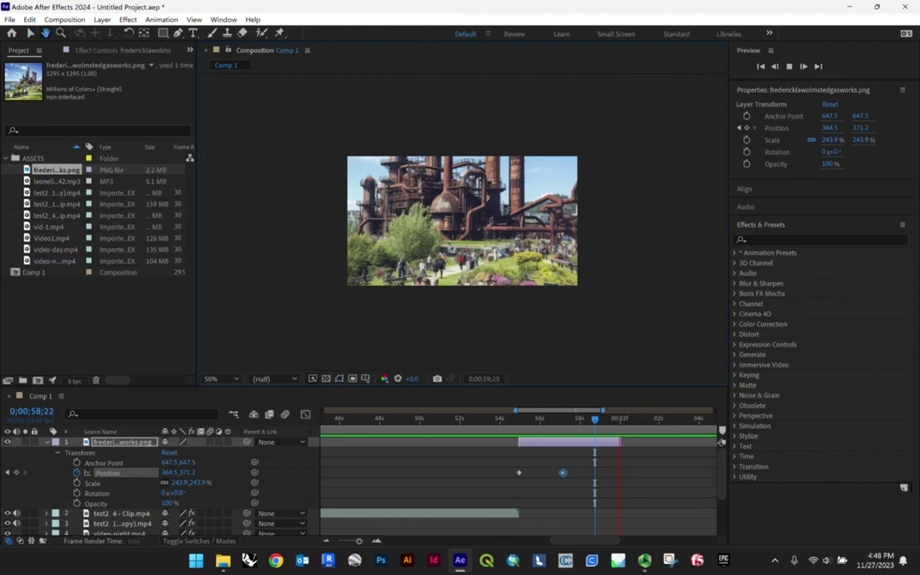
left_click(618, 423)
left_click_drag(537, 312, 543, 344)
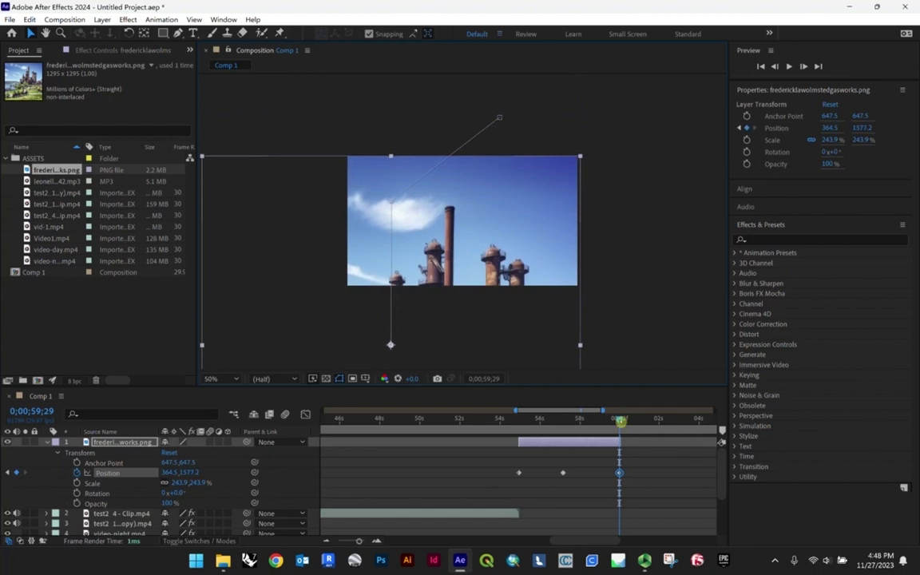
- Preview the pan, extend the gasworks image layer to about 0;01;09 and move its last two Position keyframes to about 0;01;02 and 0;01;09
key("space")
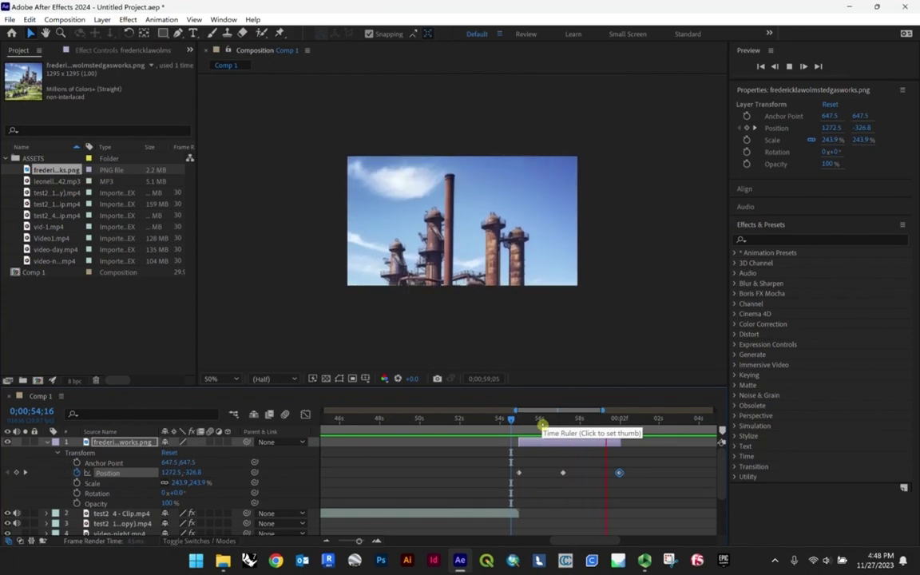
key("space")
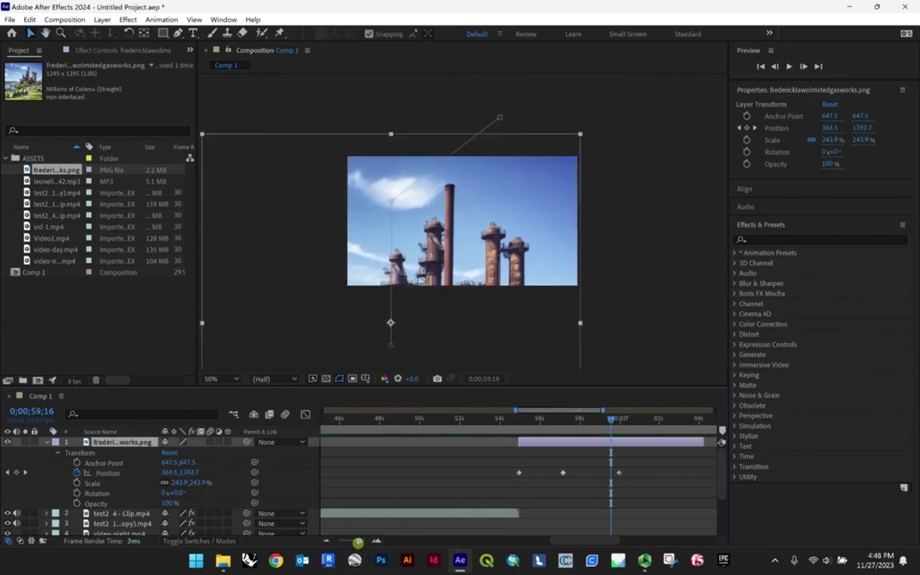
left_click_drag(358, 542, 353, 542)
left_click_drag(559, 442, 600, 444)
left_click_drag(522, 475, 600, 473)
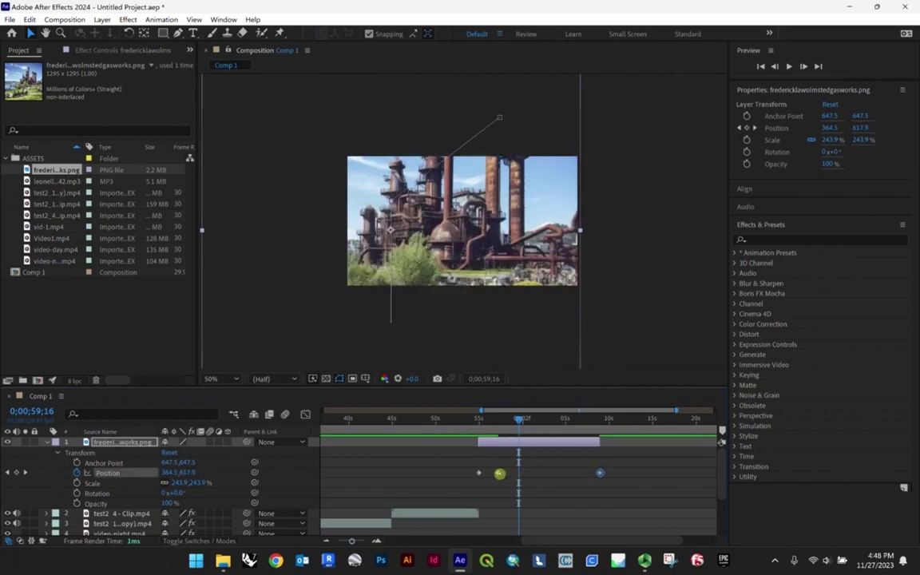
left_click_drag(498, 473, 540, 474)
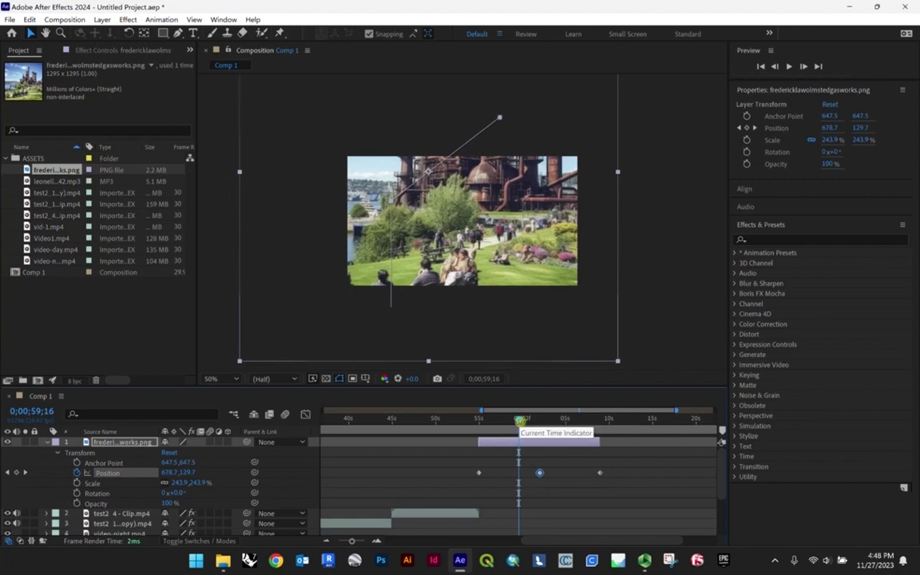
- Preview the slower pan, move the last two Position keyframes to about 0;01;01 and 0;01;07;02, and trim the gasworks image layer's end to match
left_click_drag(519, 420, 468, 420)
key("space")
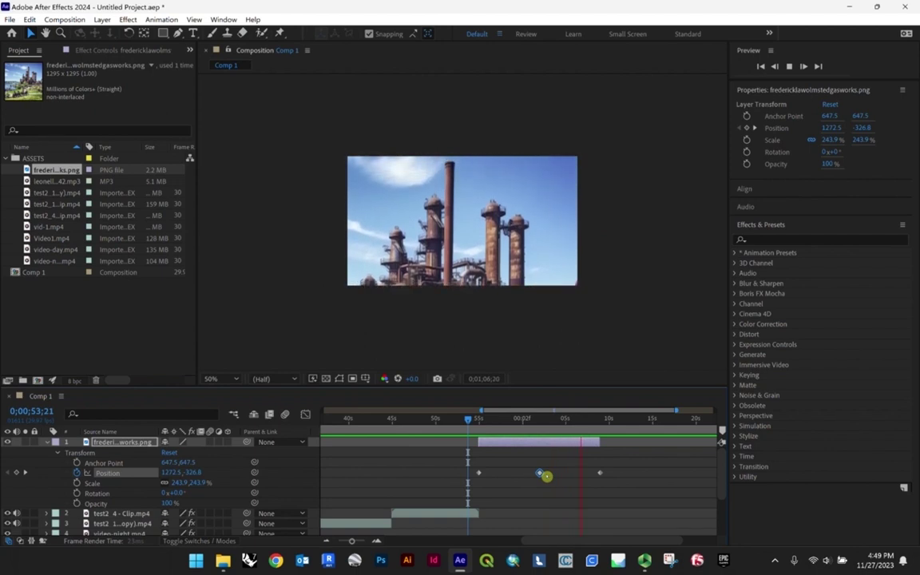
key("space")
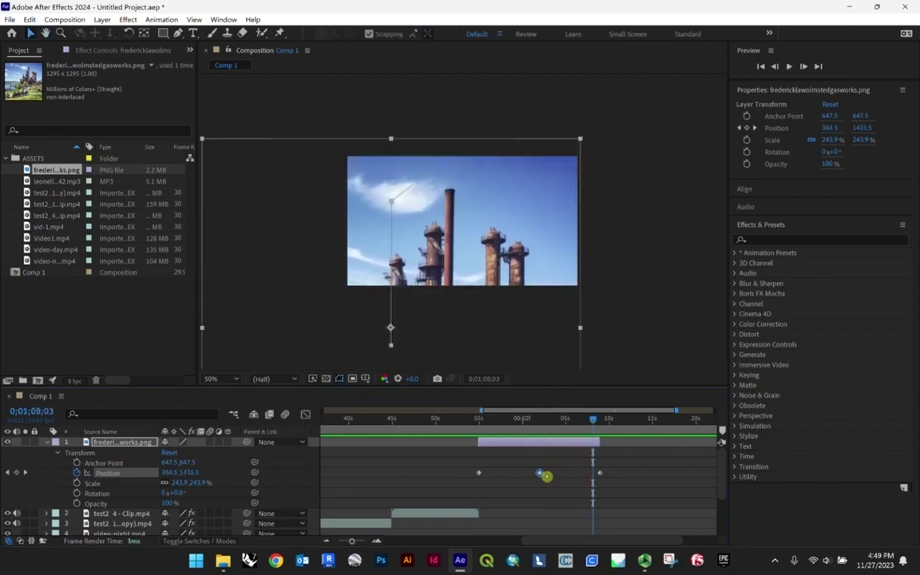
left_click_drag(538, 475, 527, 475)
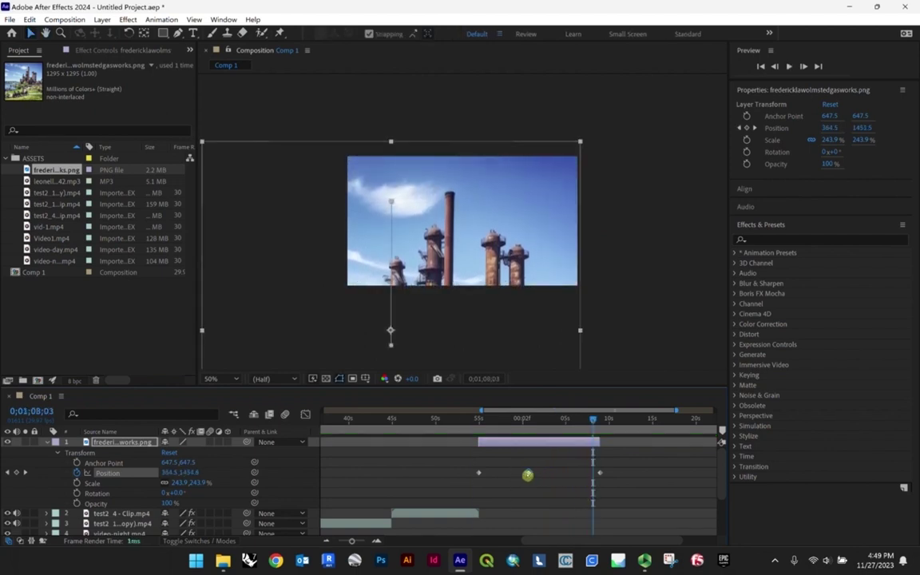
left_click_drag(600, 473, 583, 473)
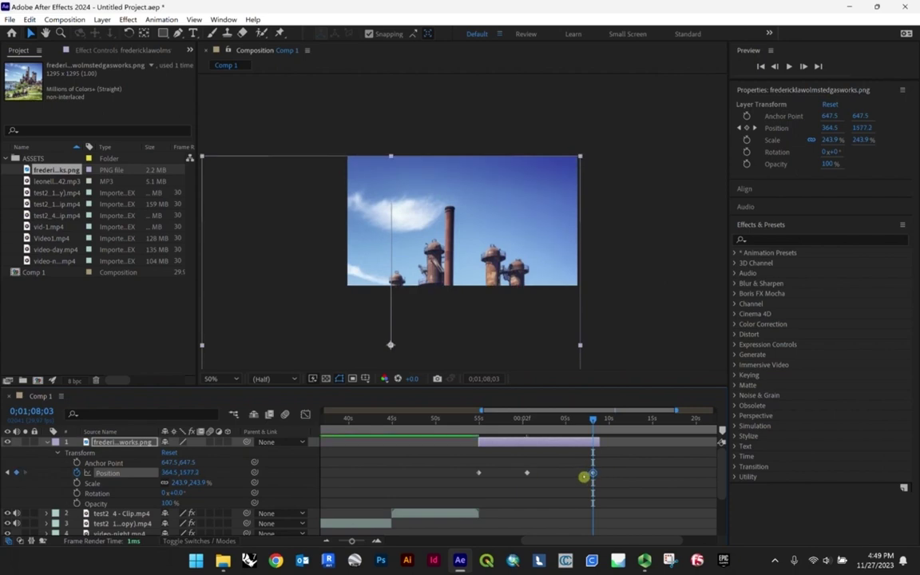
left_click_drag(593, 421, 586, 447)
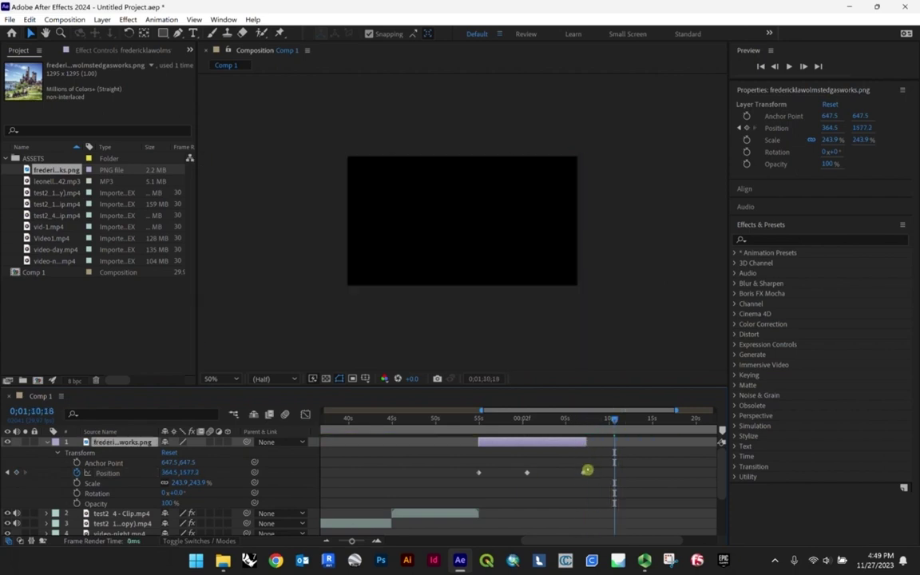
mouse_move(584, 479)
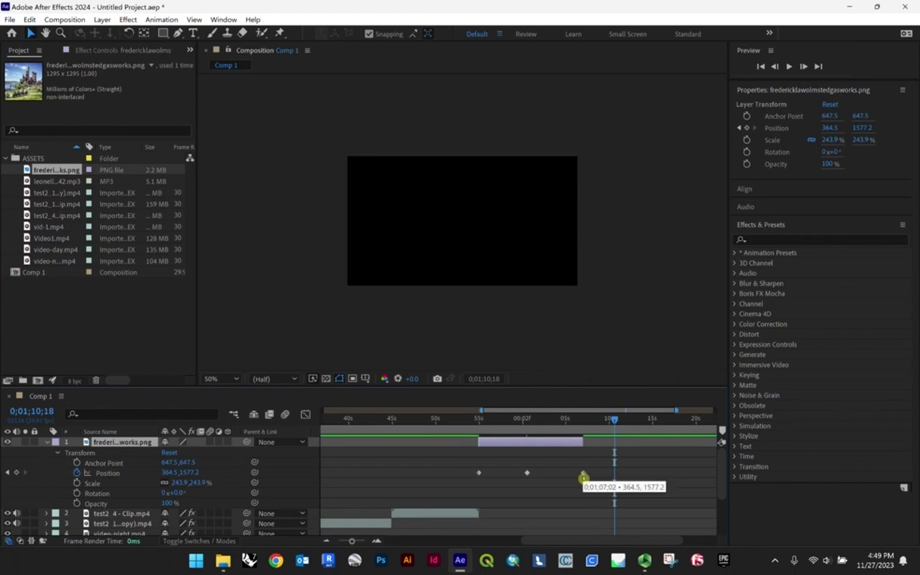
- Preview the retimed gasworks image pan from about 0;00;54;19 through its last Position keyframe
left_click_drag(615, 420, 478, 424)
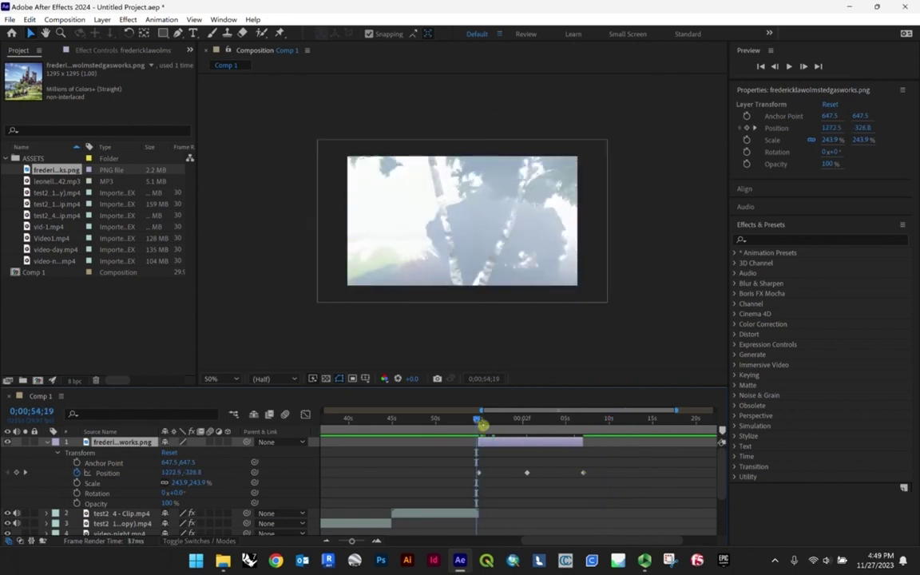
key("space")
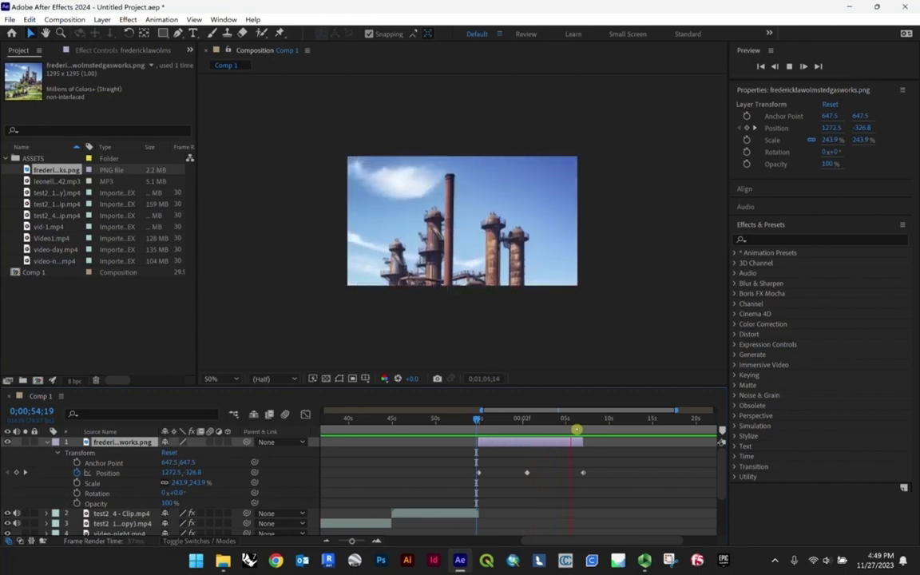
key("space")
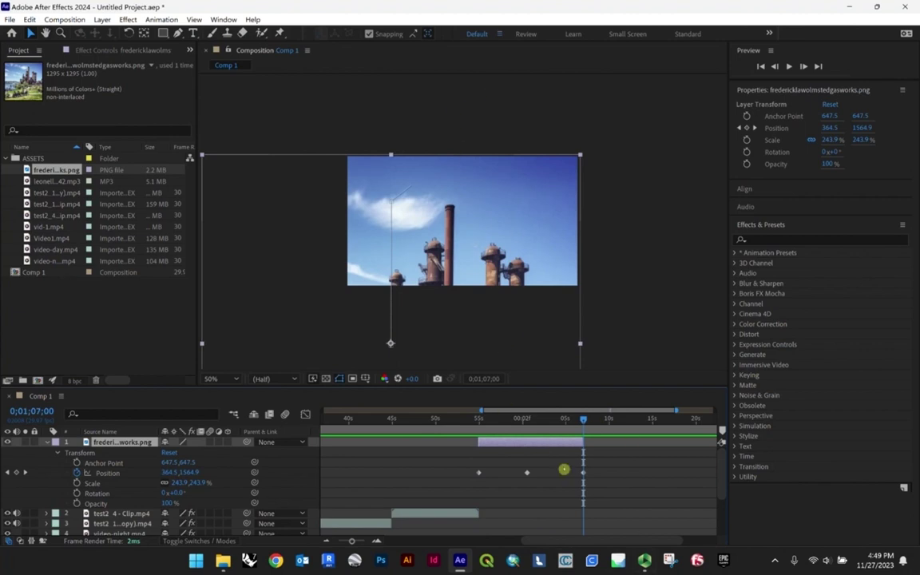
- Fade out the gasworks image with Opacity keyframes of 100% at 0;01;00;16 and 0% at 0;01;07;01, and preview the fade
left_click_drag(584, 419, 531, 424)
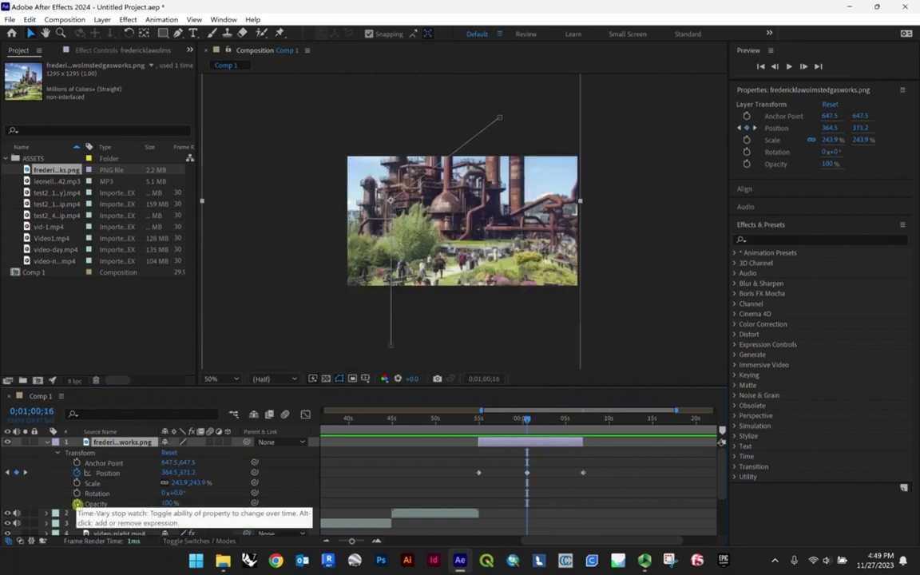
left_click(77, 504)
left_click_drag(527, 421, 583, 422)
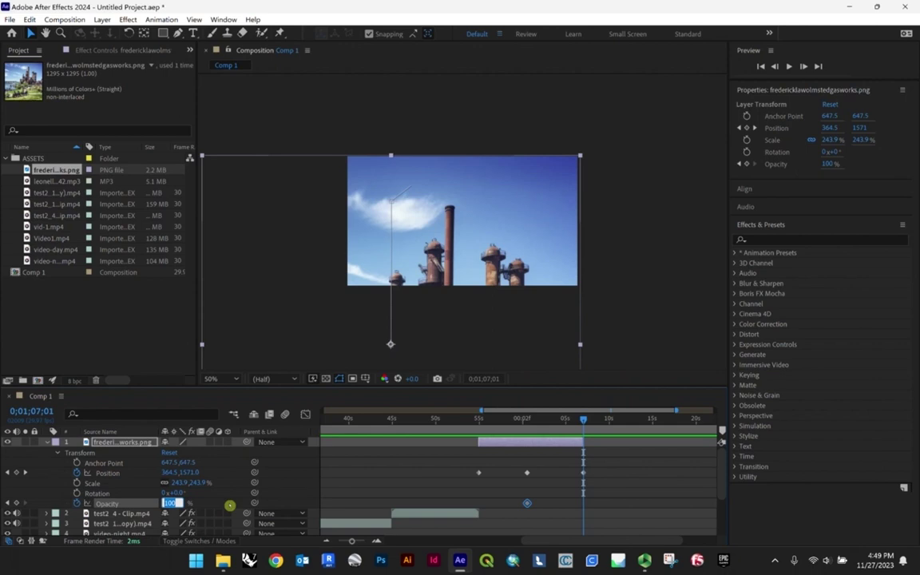
key("Return")
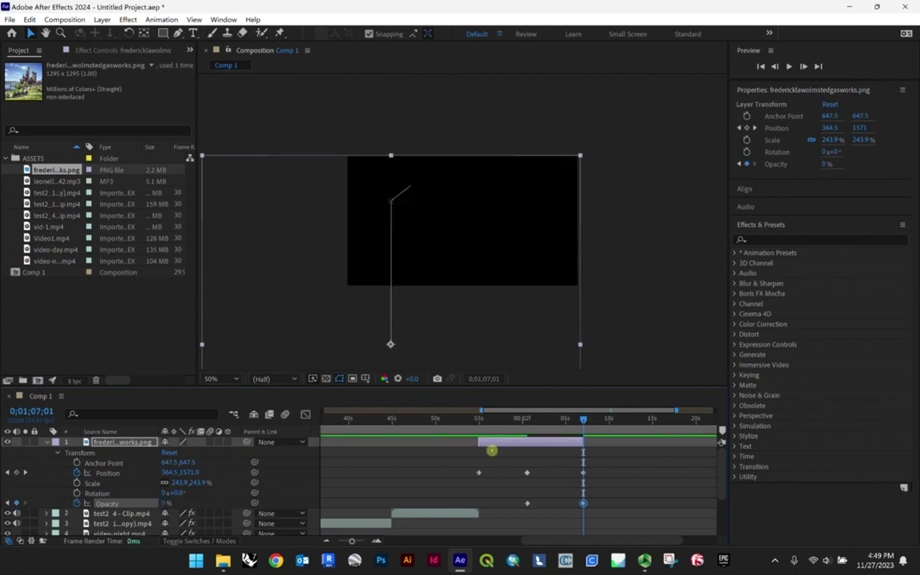
key("space")
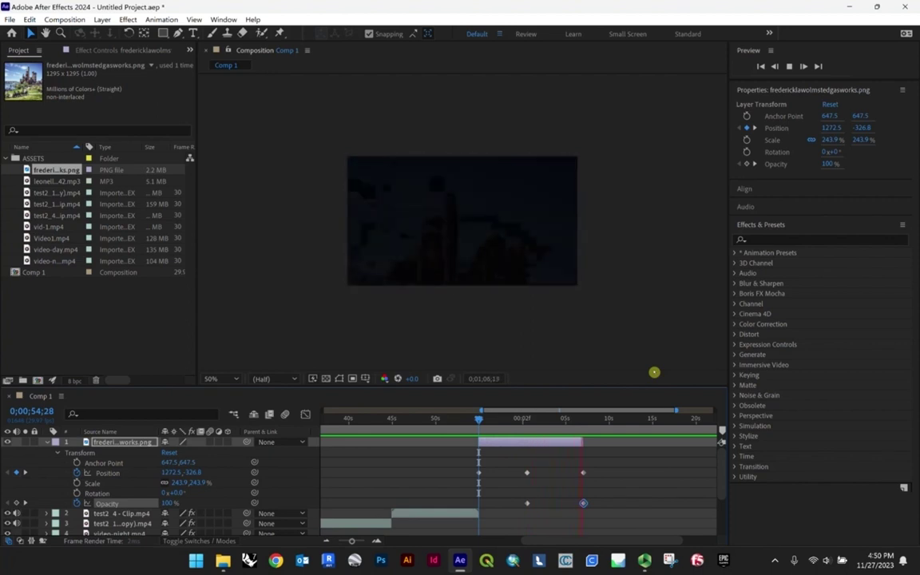
key("space")
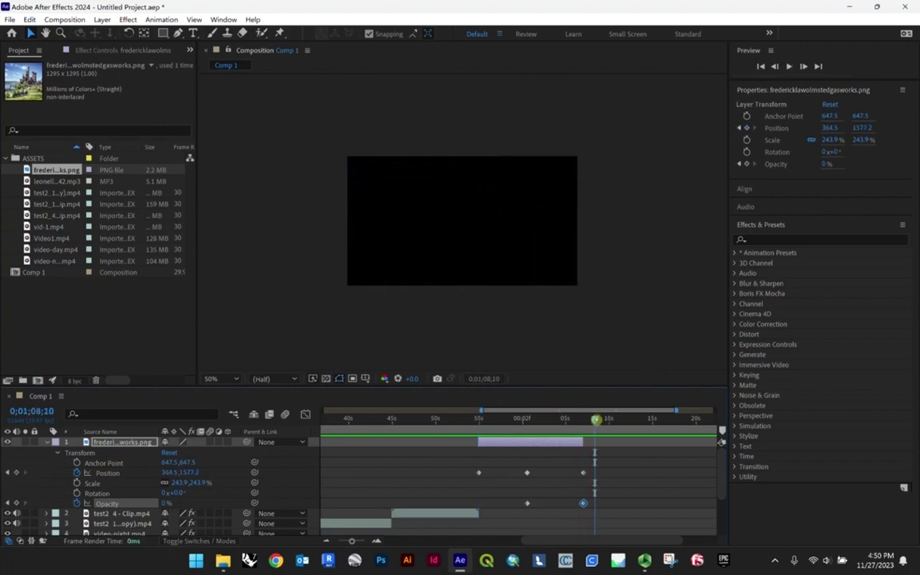
- Shorten Comp 1 to a duration of 0;01;08;28 in the composition settings
left_click_drag(596, 419, 584, 420)
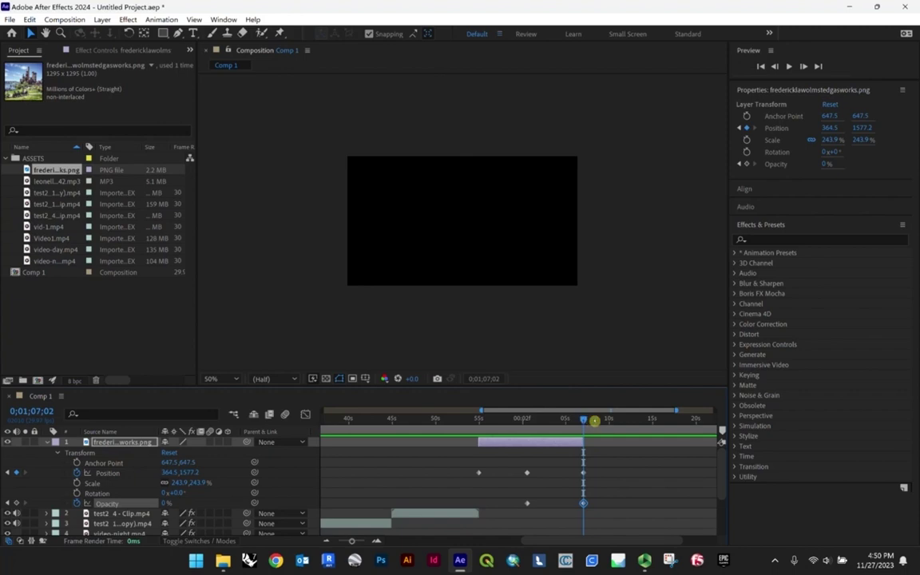
left_click(595, 420)
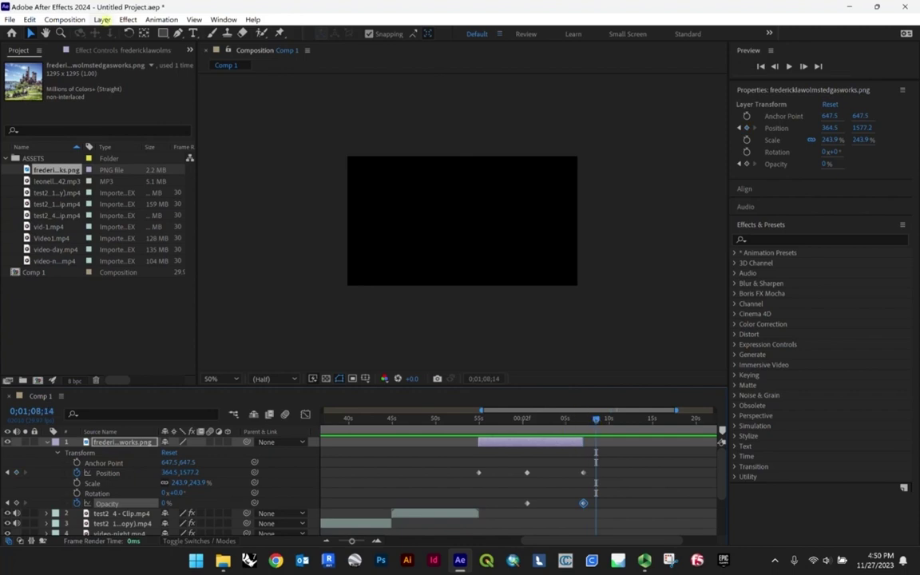
left_click(66, 19)
left_click(104, 50)
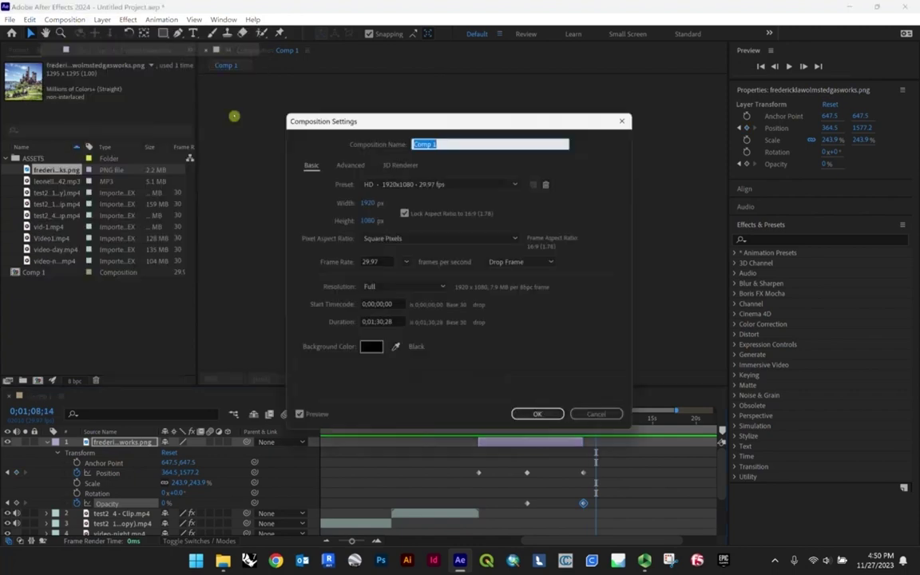
left_click(382, 324)
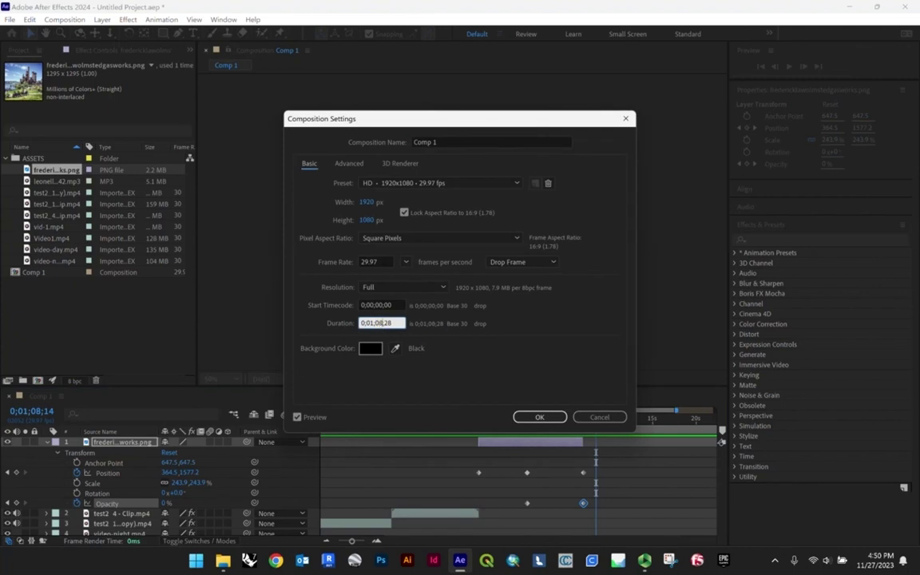
key("Return")
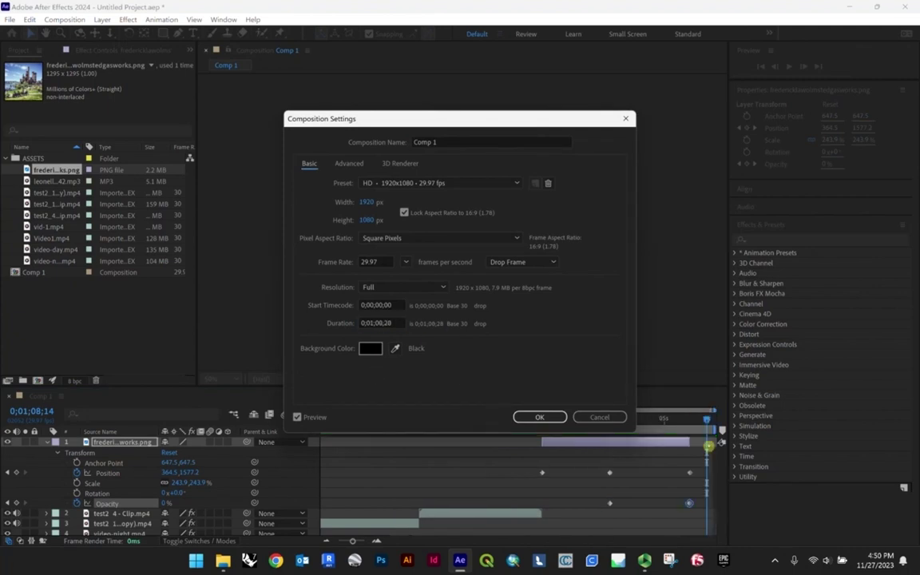
left_click(540, 417)
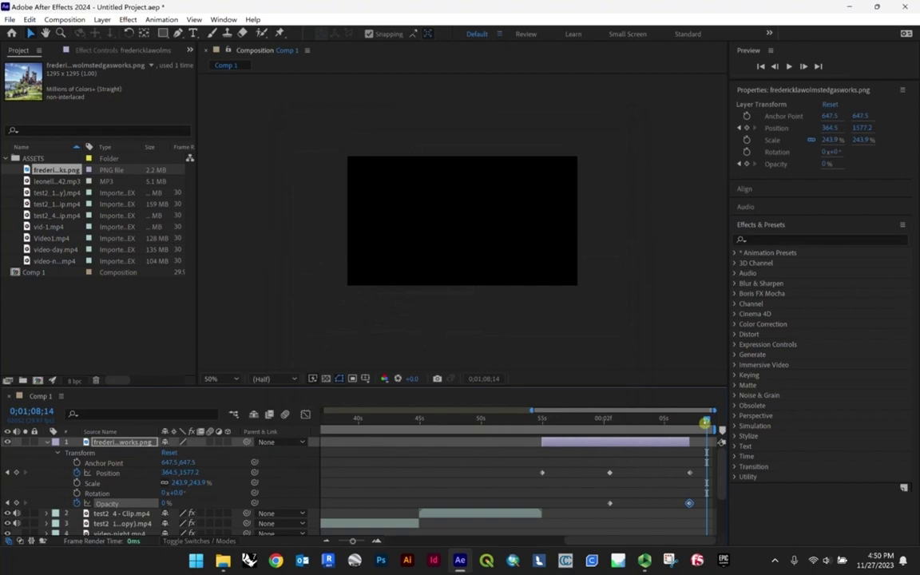
- Collapse the gasworks layer's properties, add the MP3 music track as the top layer from 0;00;00;00, and check its coverage to the composition's end
left_click_drag(705, 422, 588, 421)
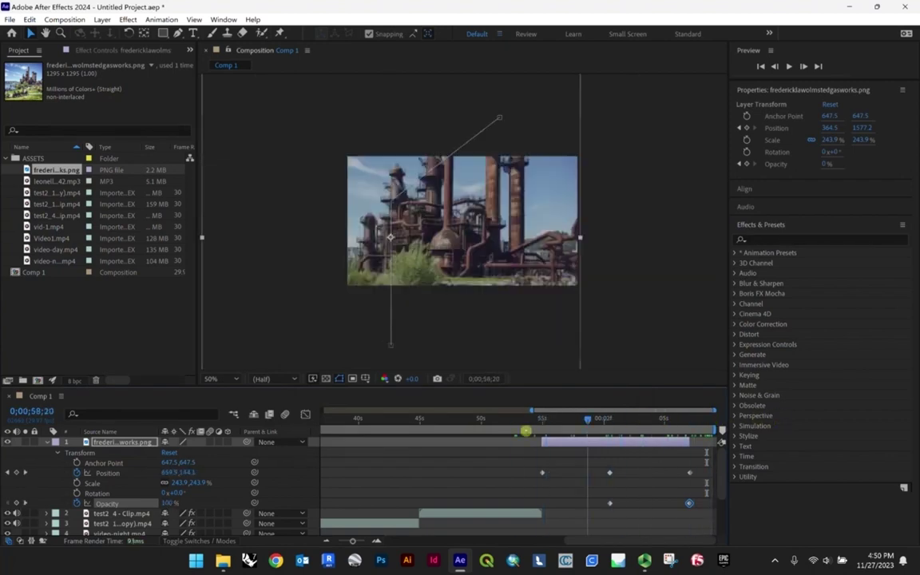
key("Home")
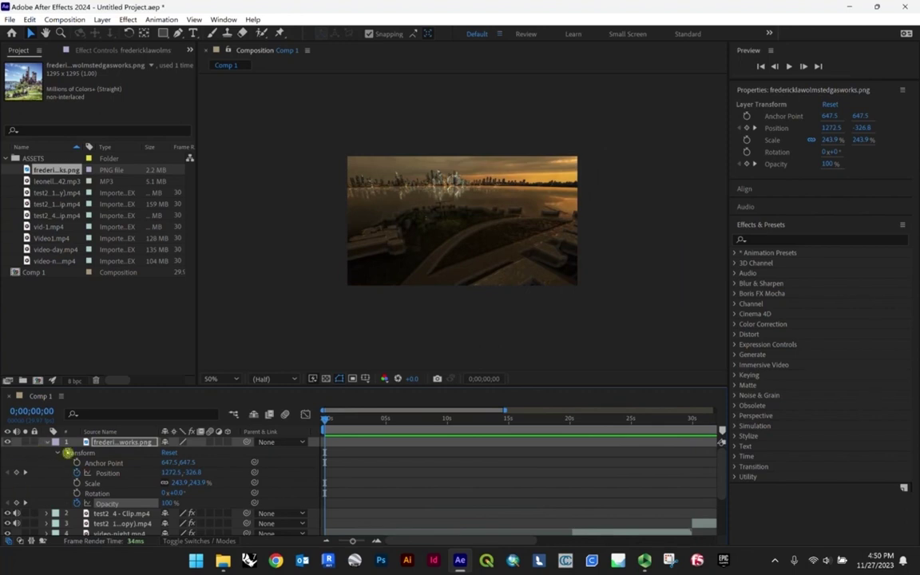
key("ctrl+grave")
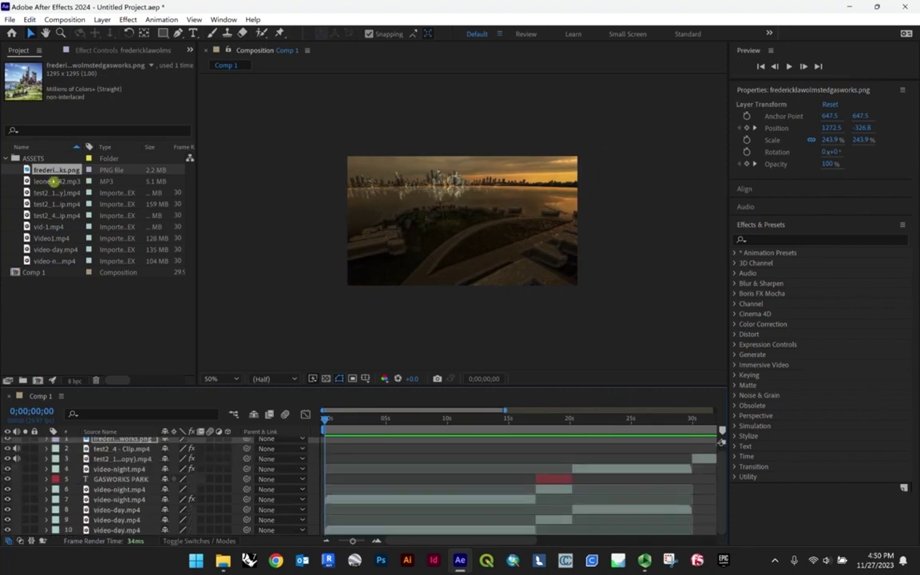
left_click(55, 182)
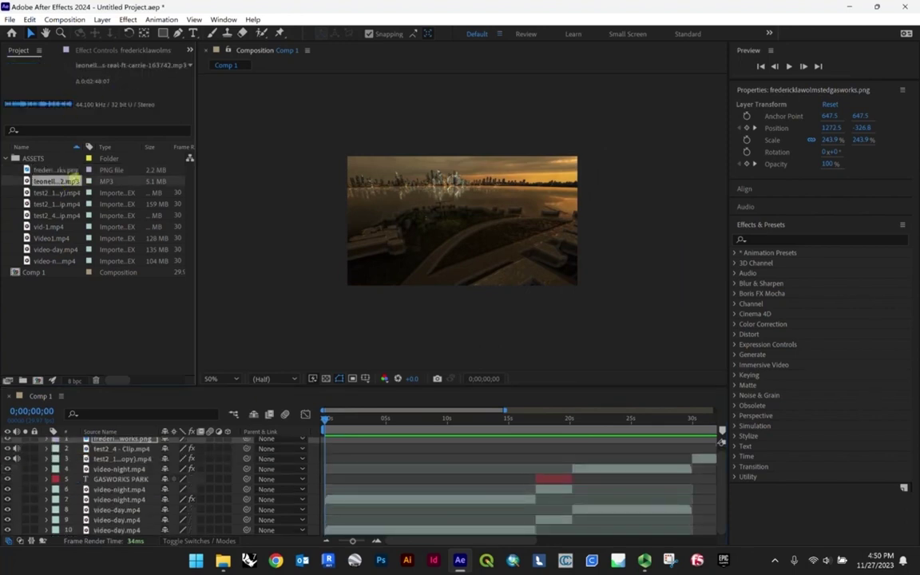
left_click_drag(54, 181, 467, 290)
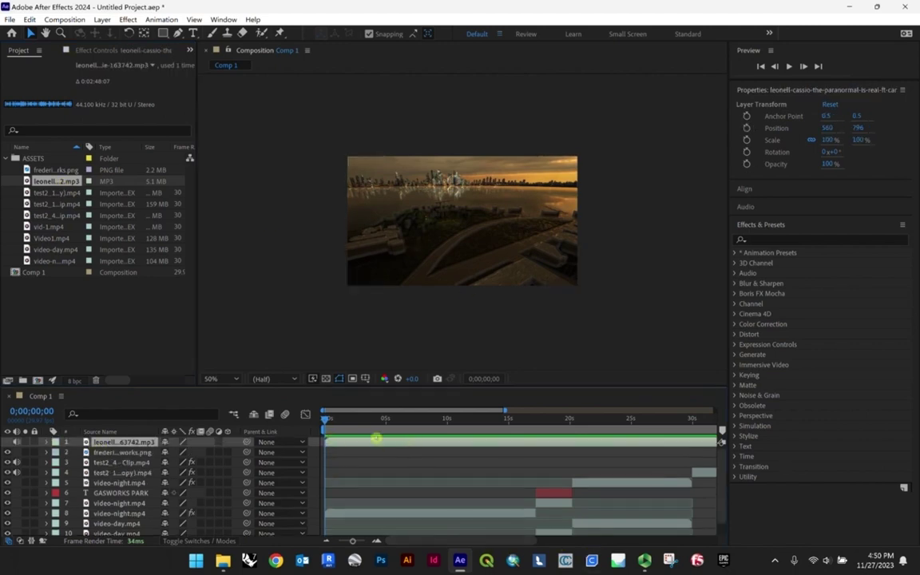
left_click_drag(416, 541, 599, 541)
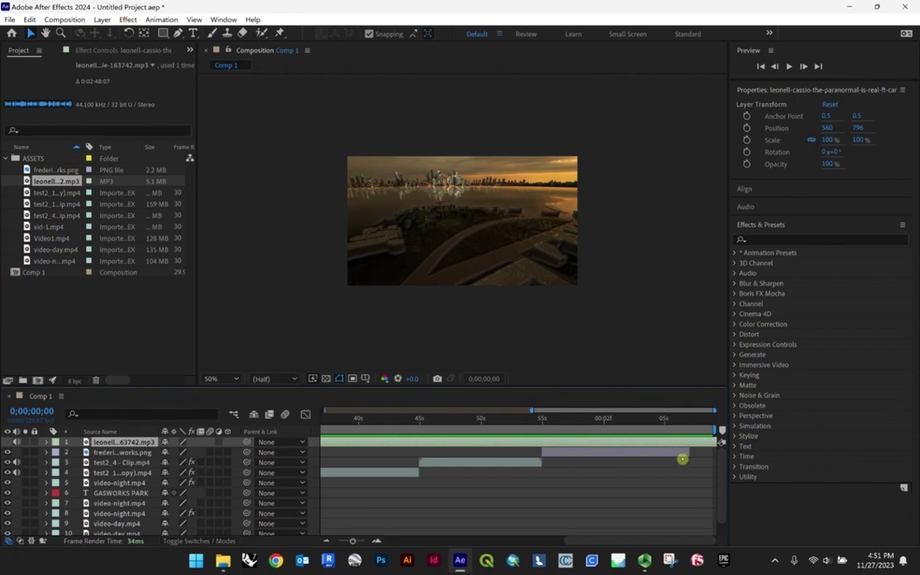
left_click_drag(570, 540, 369, 543)
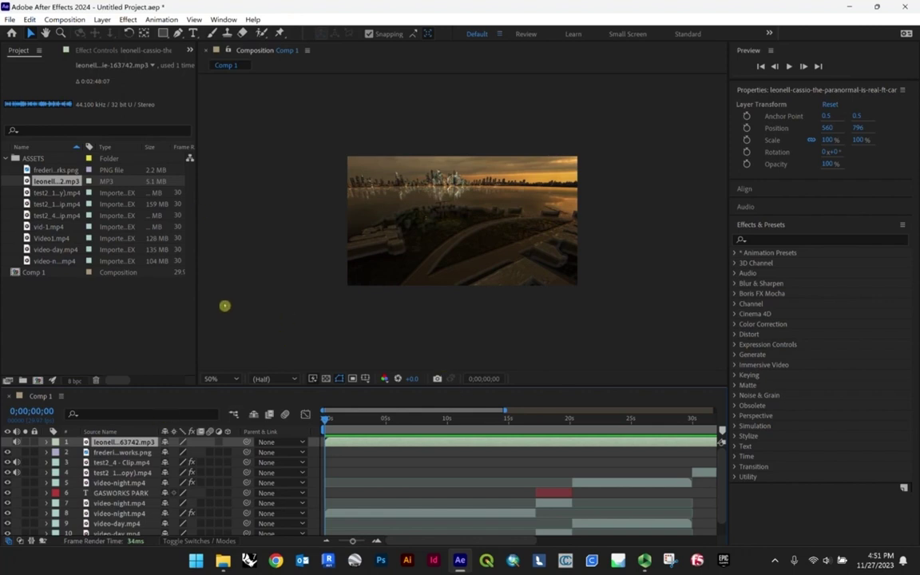
- Show the composition preview at 100% and export Comp 1 to the Adobe Media Encoder queue
key("slash")
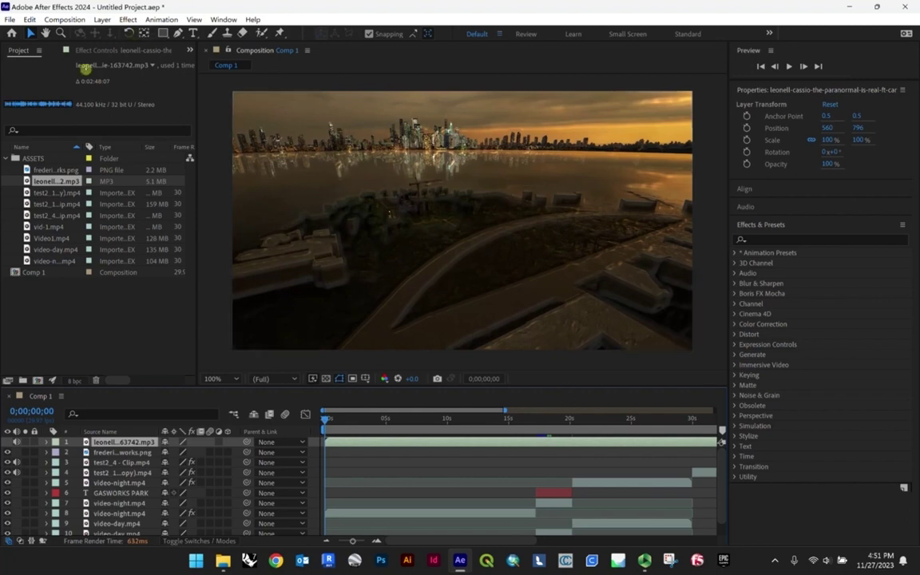
left_click(9, 19)
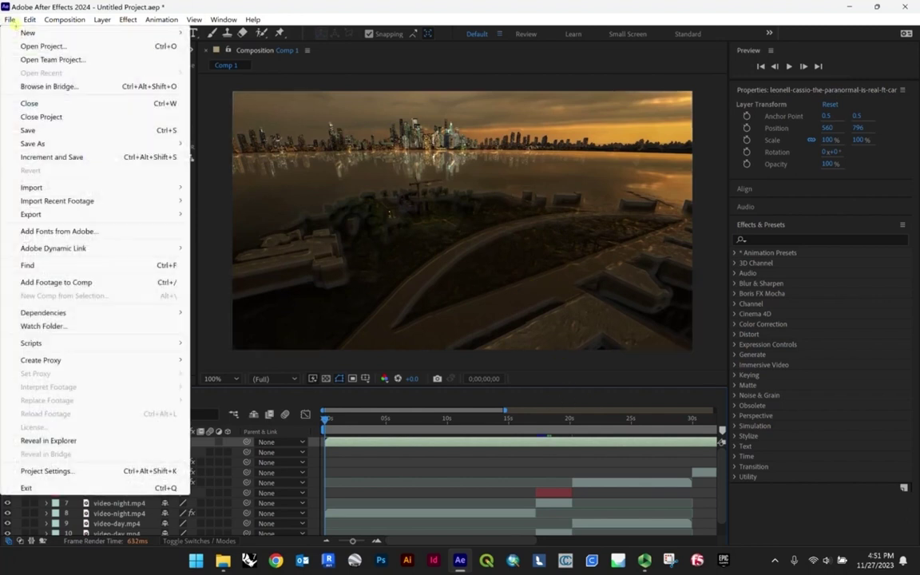
mouse_move(50, 219)
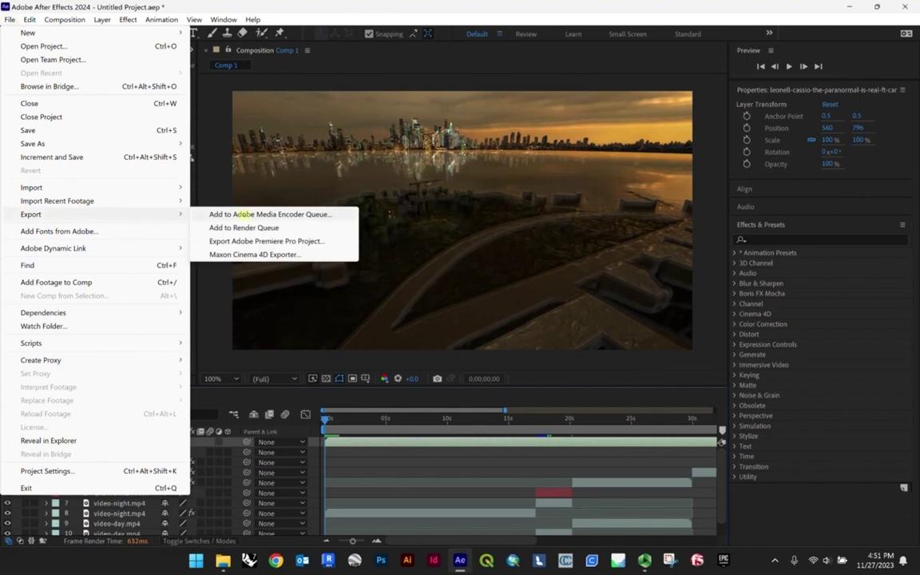
left_click(242, 214)
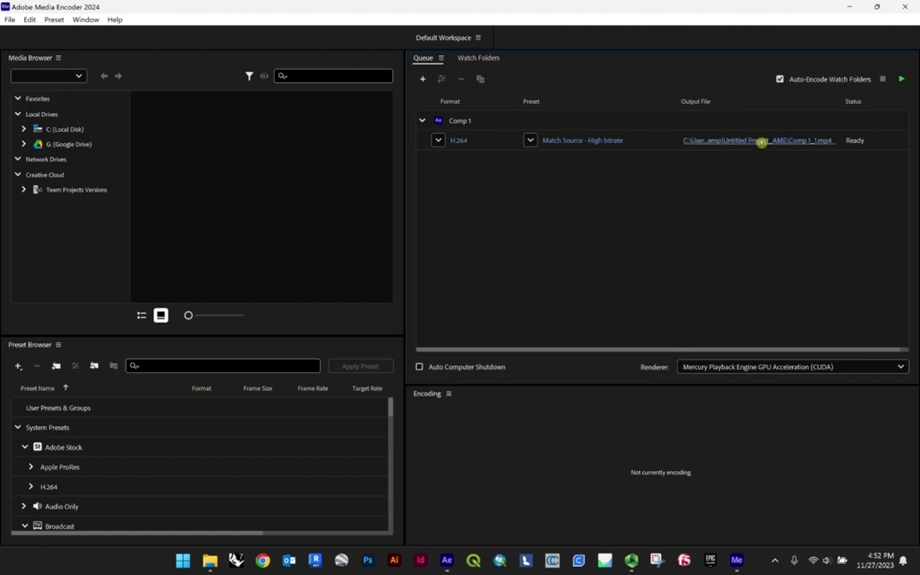
- Set the H.264 output file to Comp 1_1 on the Desktop and start encoding the queue
left_click(762, 141)
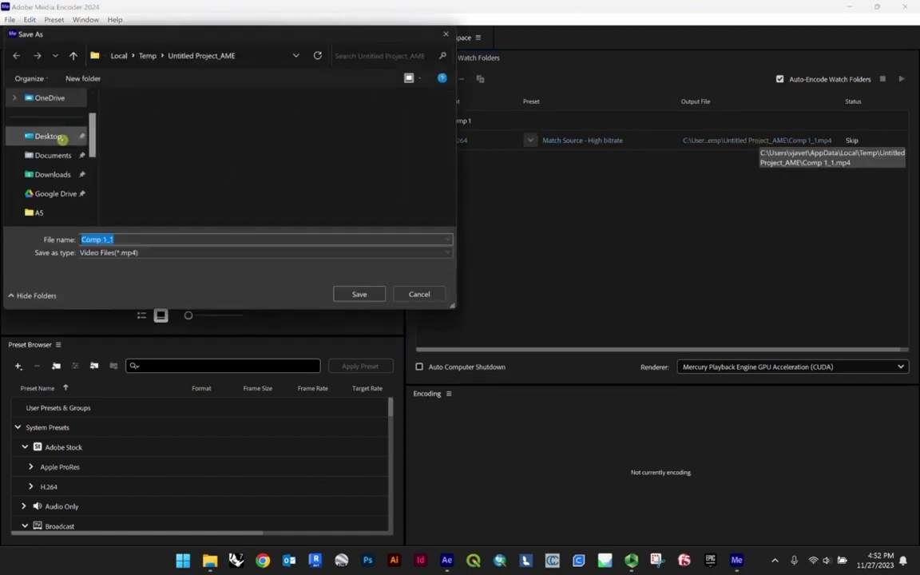
left_click(48, 136)
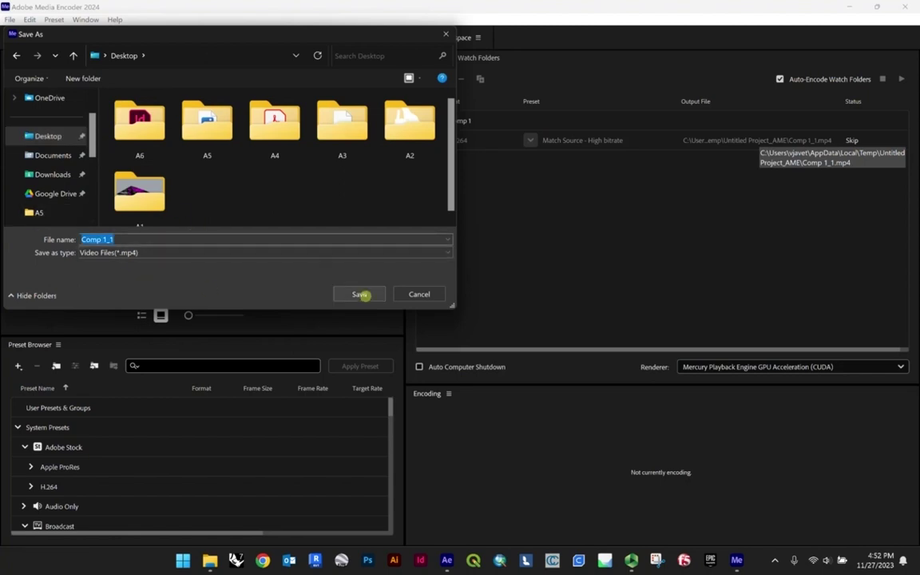
left_click(360, 295)
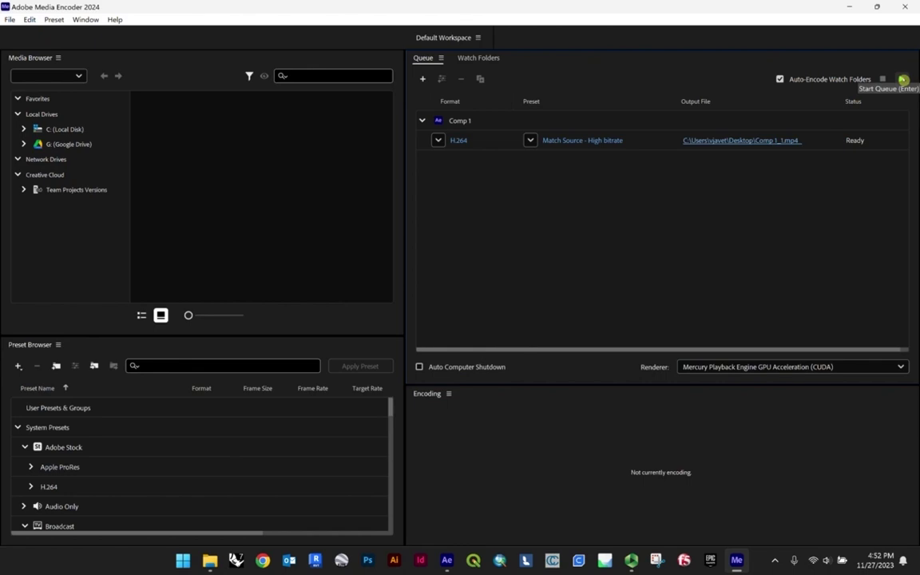
left_click(903, 79)
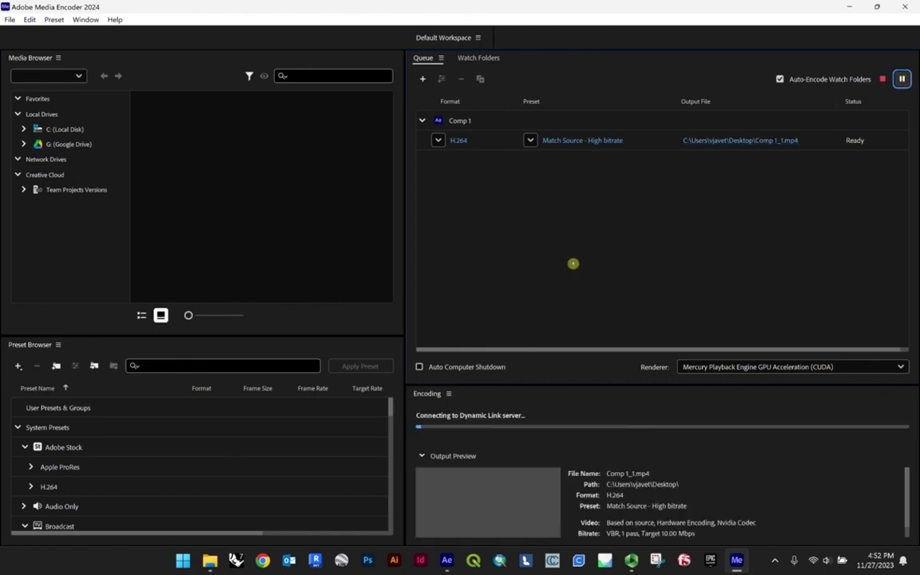